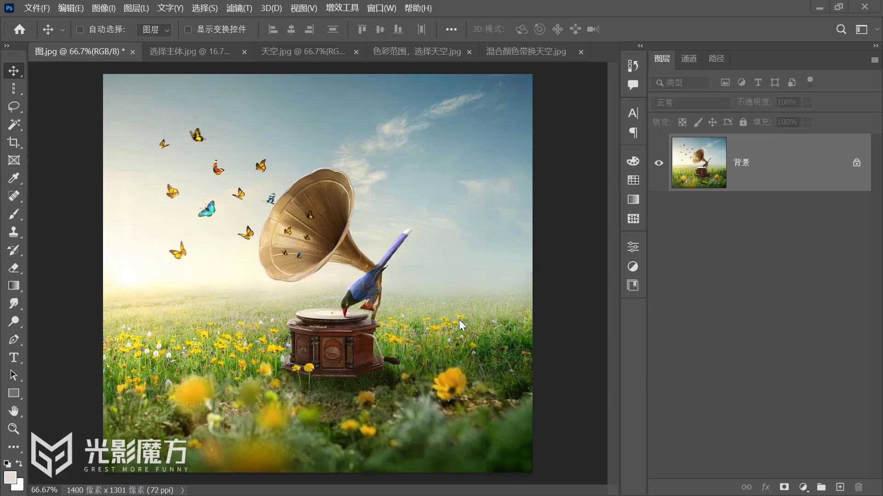
In 选择主体.jpg, select the hooded man with the Object Selection tool and clear the selection again
left_click(173, 51)
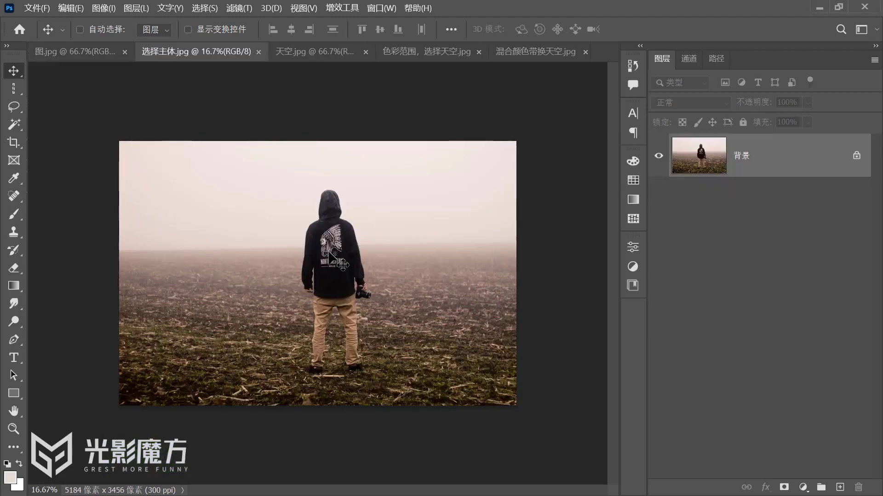
left_click(15, 125)
left_click(76, 124)
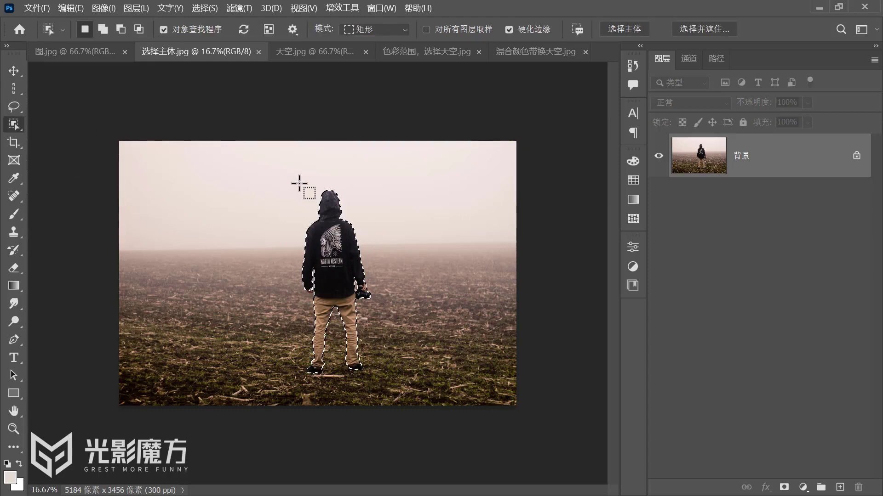
left_click(343, 239)
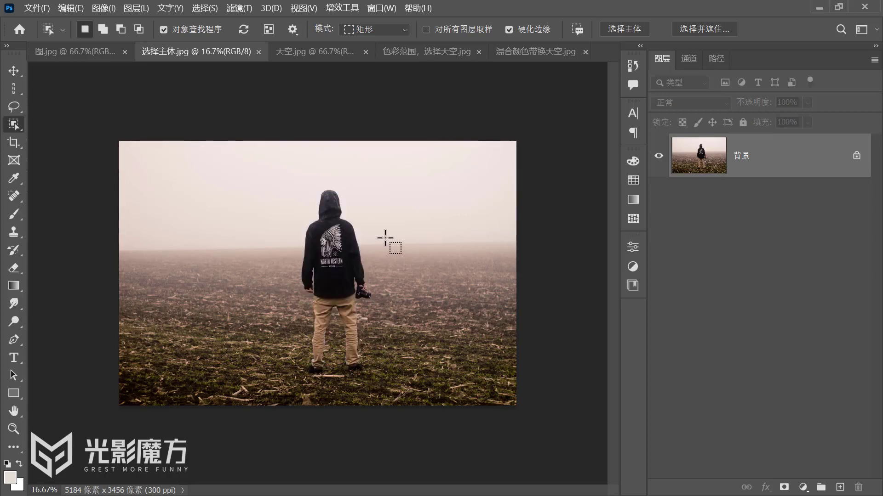
Select the hooded man automatically with the Select Subject (主体) command
right_click(8, 124)
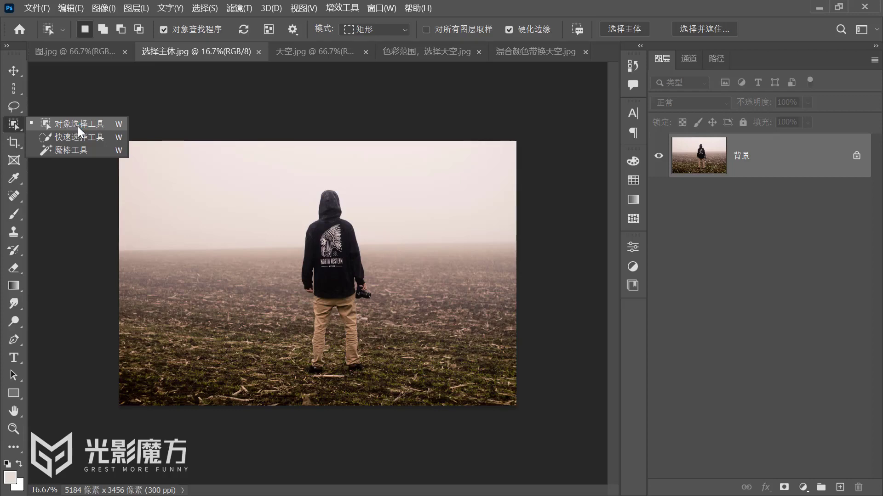
left_click(78, 125)
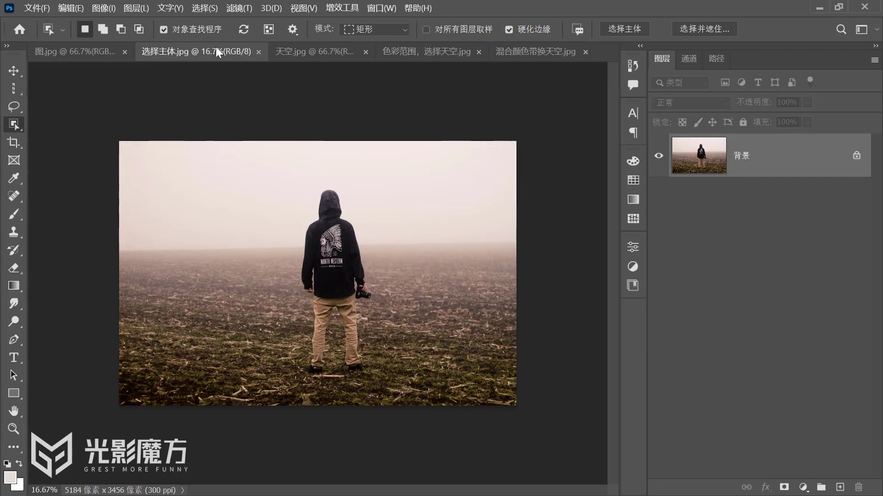
left_click(208, 11)
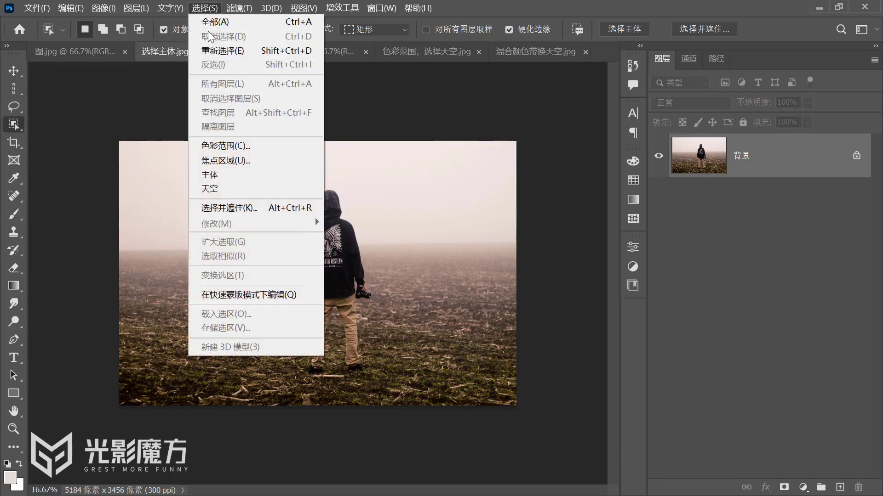
left_click(221, 175)
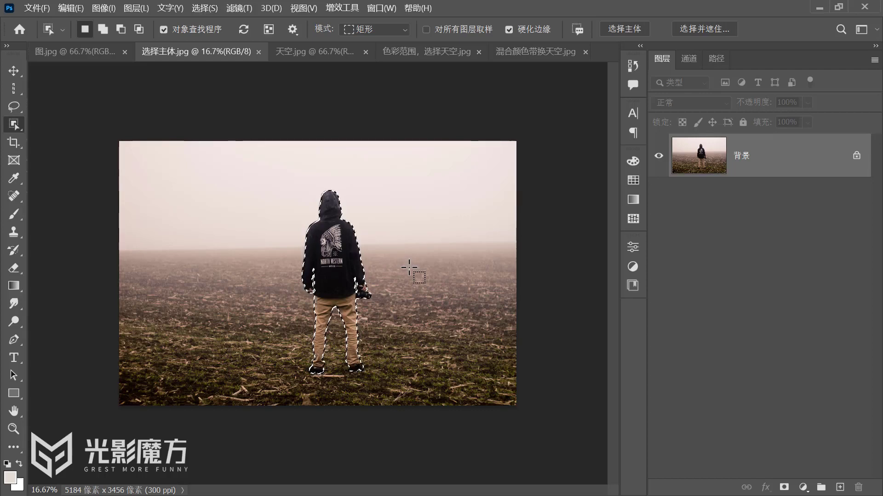
Copy the selected man into 图.jpg as a new layer and move him to the right half of the image
left_click(74, 54)
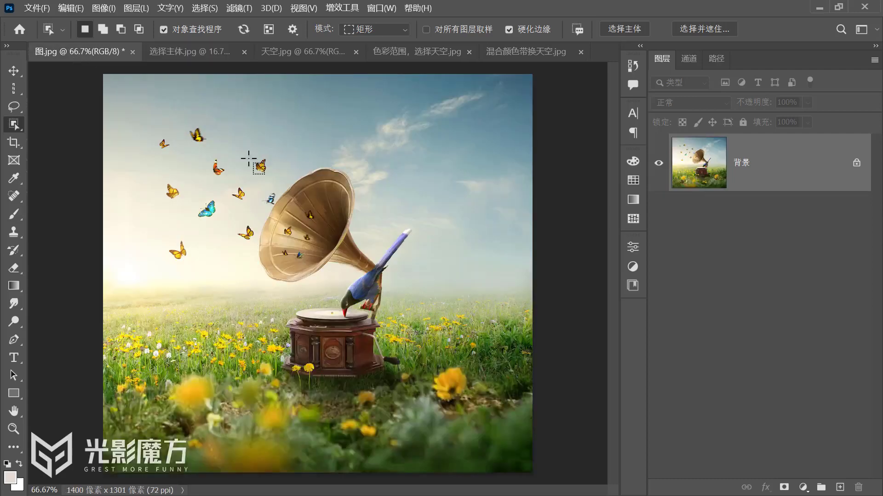
left_click_drag(456, 215, 416, 233)
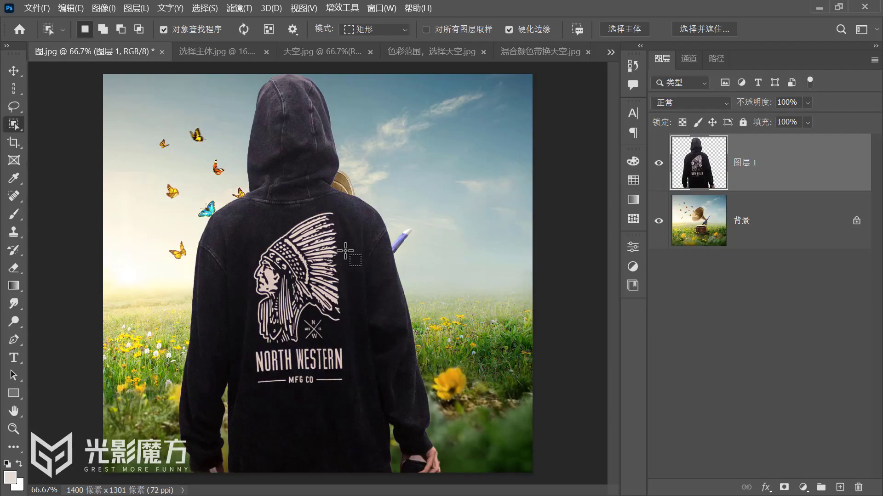
key("v")
left_click_drag(274, 363, 407, 343)
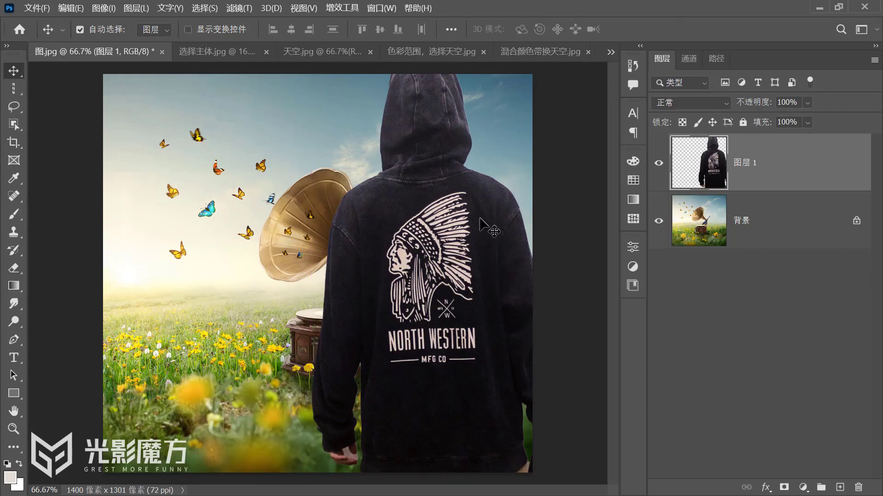
Scale the man down with Free Transform and place him on the grass to the right of the gramophone
key("ctrl+t")
key("ctrl+minus")
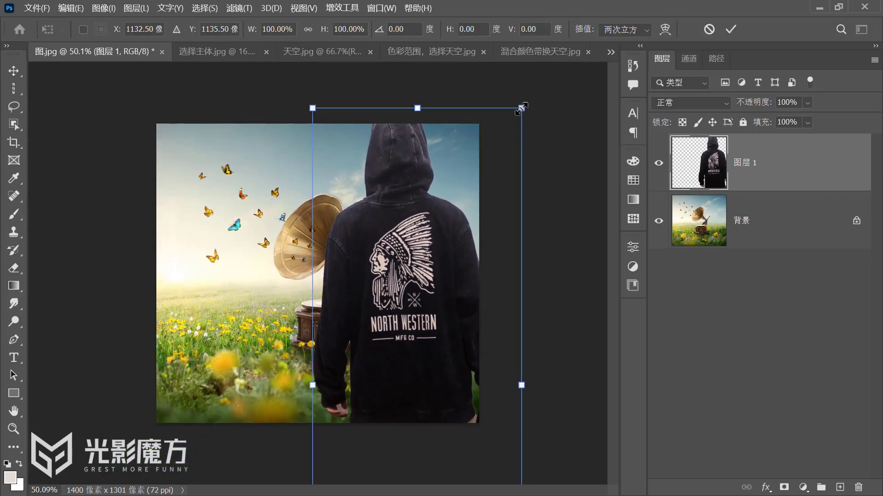
left_click_drag(522, 115, 479, 242)
mouse_move(444, 267)
left_mouse_down()
mouse_move(445, 211)
mouse_move(448, 227)
mouse_move(429, 257)
left_mouse_up()
key("Return")
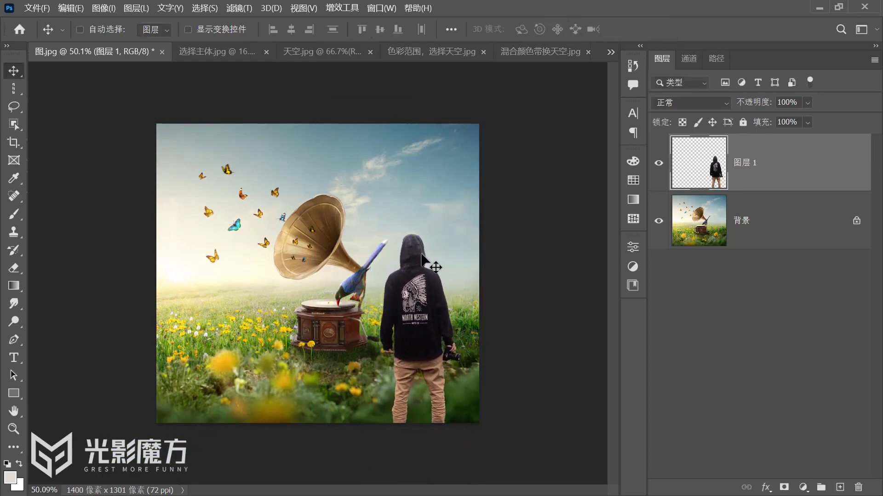
Hide the man's layer, outline the blurred foliage in the lower-right foreground with the Lasso tool, and clear that selection
scroll(473, 414, "up", 5)
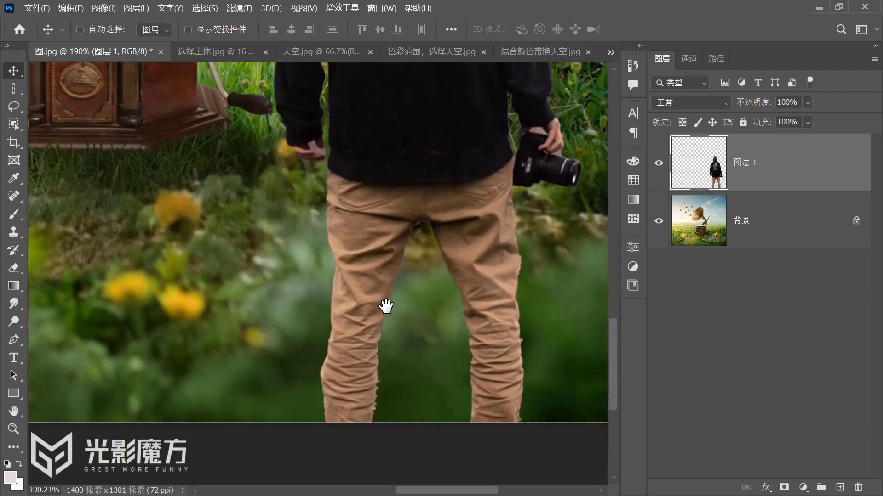
left_click(658, 163)
key("l")
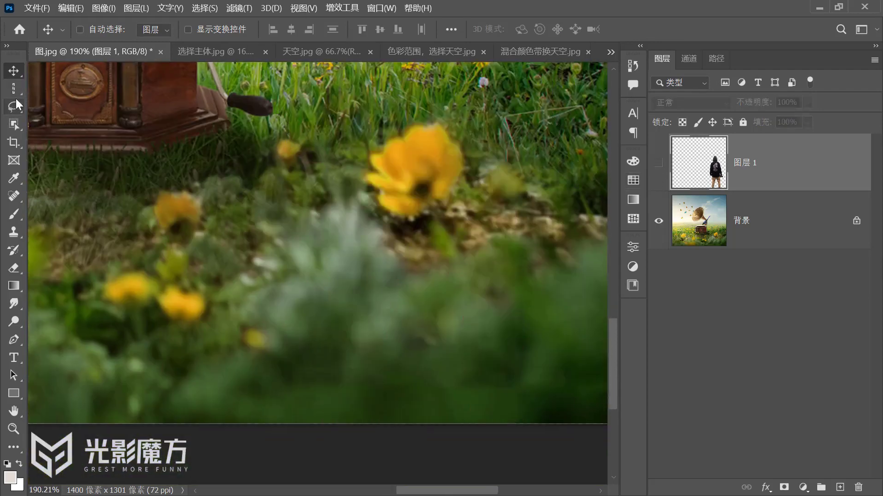
mouse_move(547, 226)
left_mouse_down()
mouse_move(239, 305)
mouse_move(544, 239)
mouse_move(547, 228)
left_mouse_up()
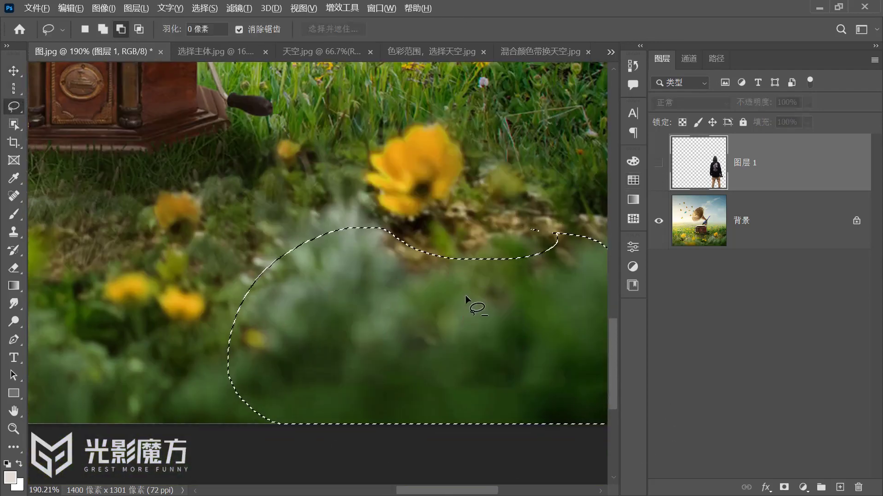
scroll(465, 307, "down", 4)
scroll(470, 313, "down", 2)
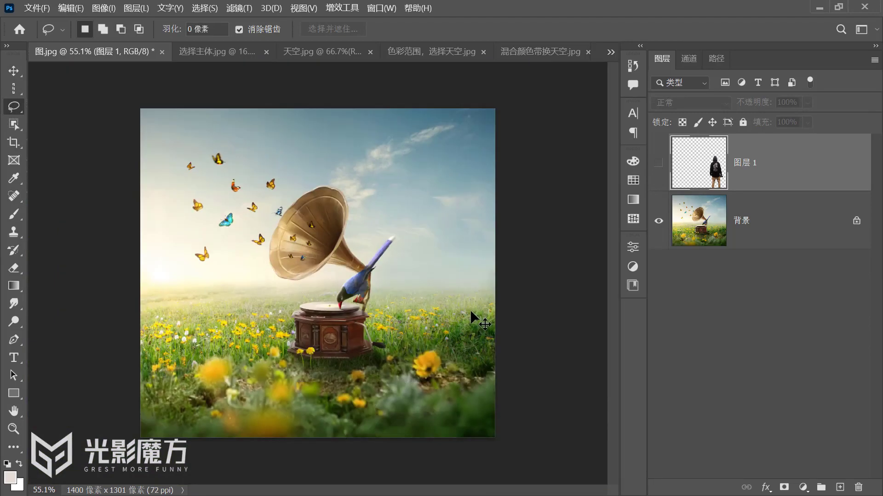
Run Select Subject (主体) on the 背景 layer and clear the resulting selection
left_click(749, 217)
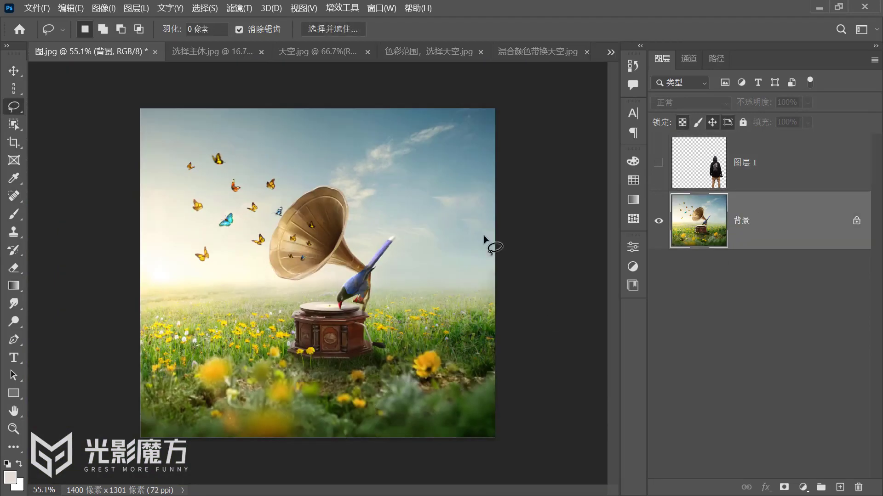
left_click(202, 8)
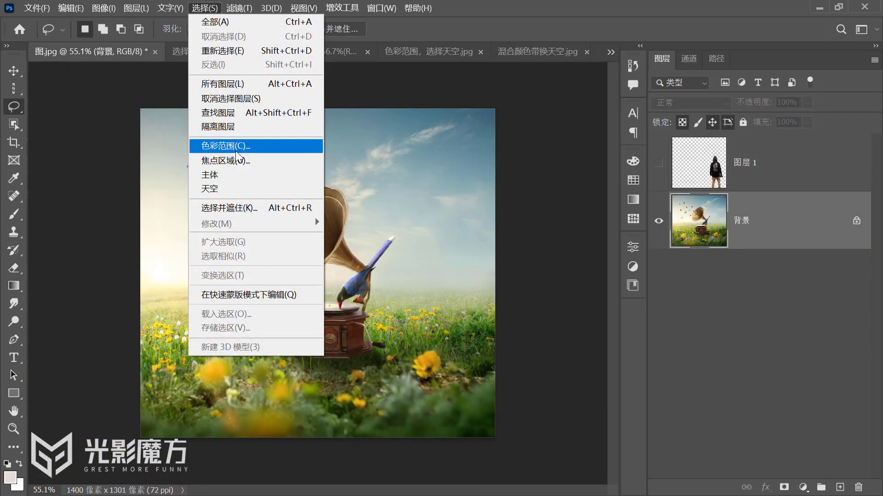
left_click(243, 175)
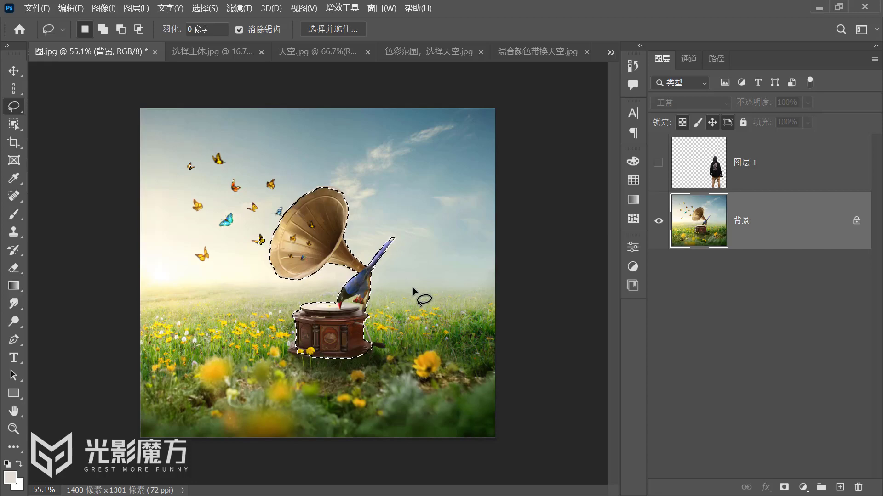
key("ctrl+d")
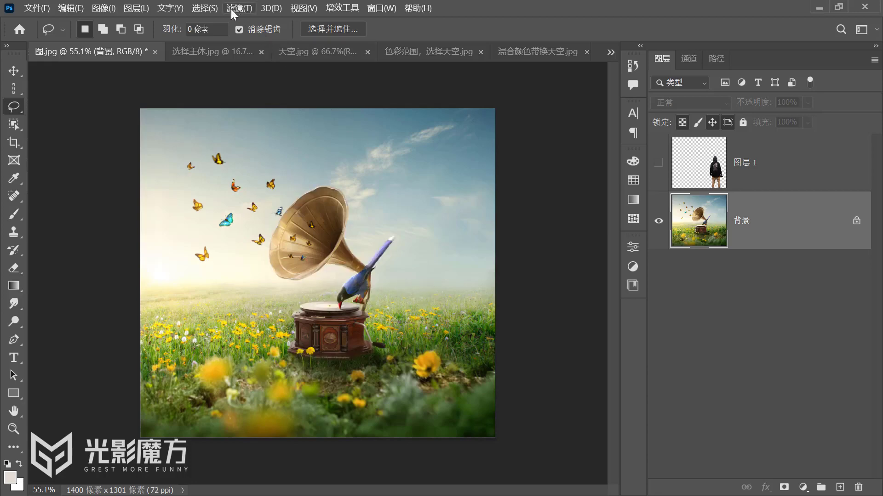
Start a Focus Area (焦点区域) selection on the background and preview it on black (黑底)
left_click(204, 9)
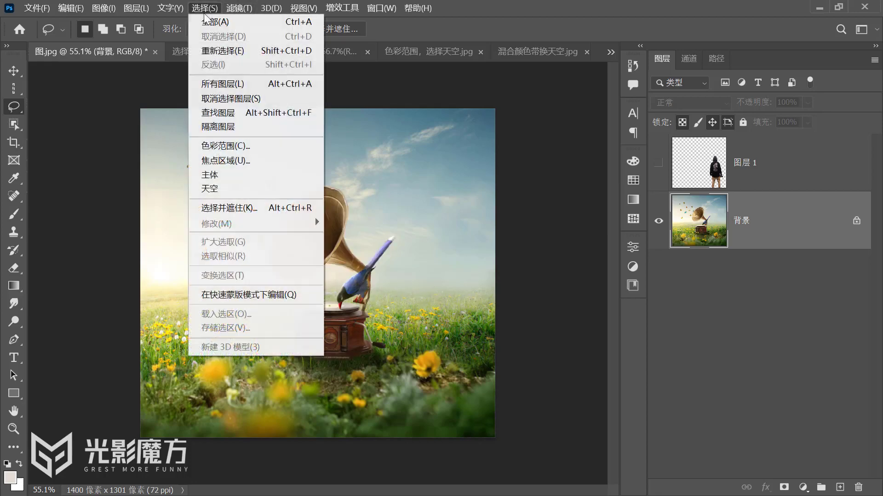
left_click(236, 163)
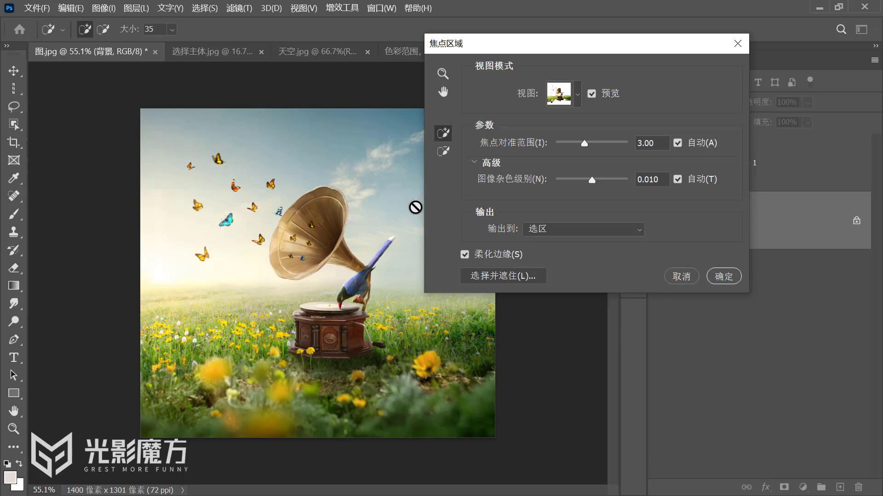
left_click(577, 94)
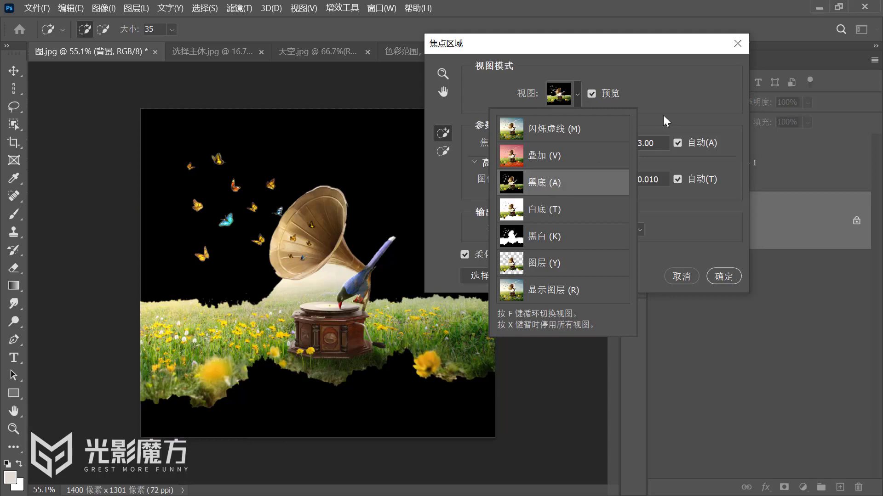
left_click(663, 116)
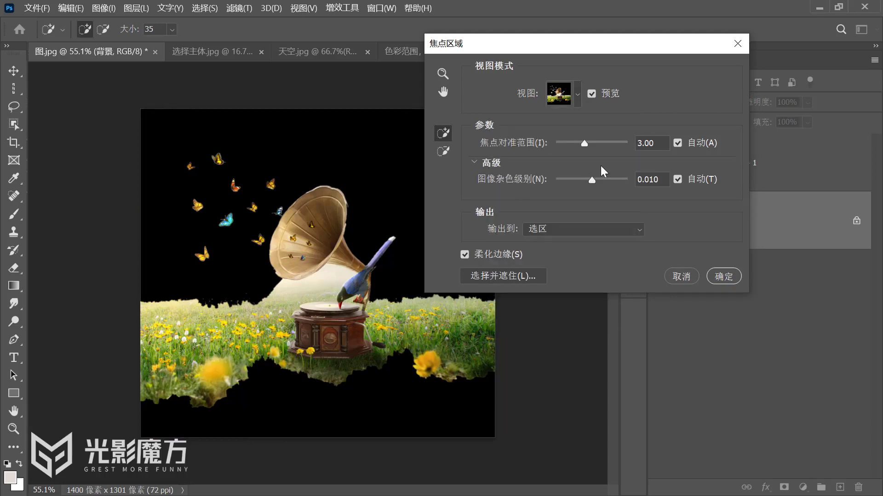
Try several in-focus range values for the Focus Area selection and set the range to 4.29
left_click(595, 143)
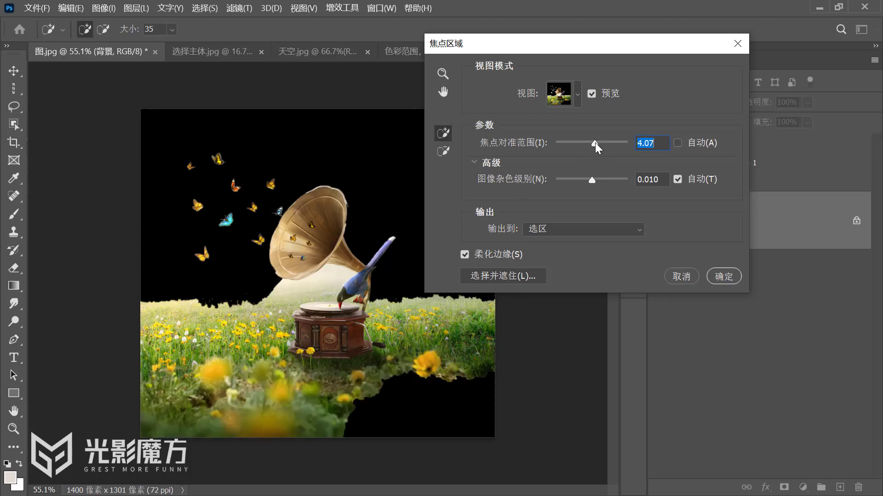
left_click(598, 144)
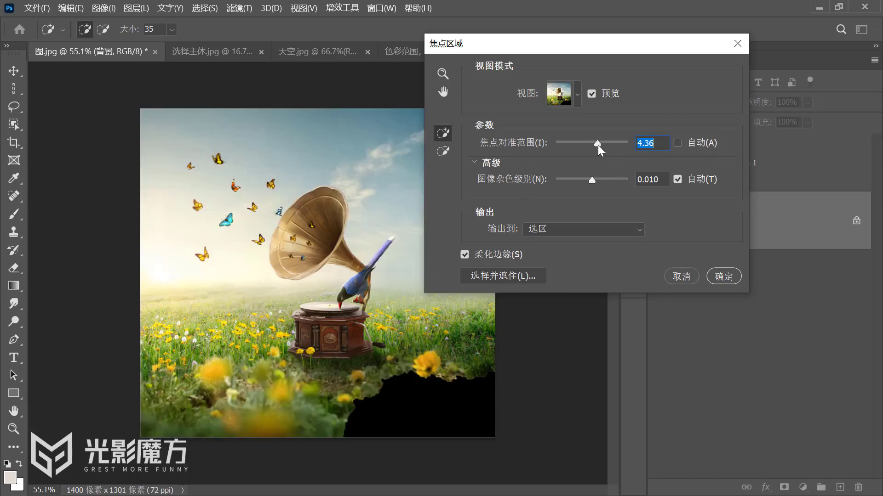
left_click(603, 145)
left_click(597, 145)
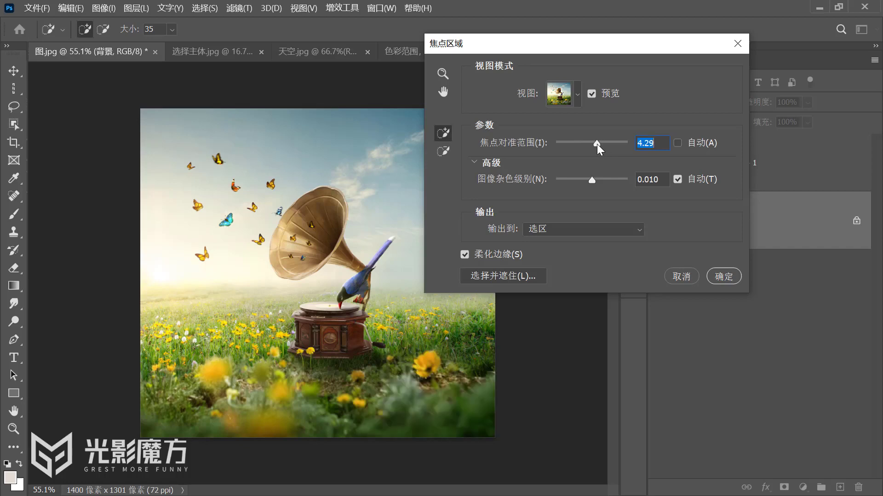
left_click(591, 142)
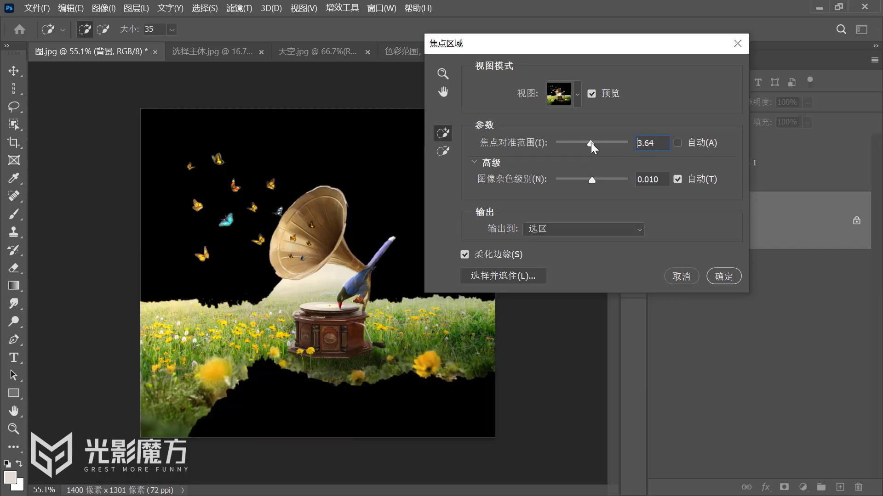
left_click(595, 143)
left_click_drag(591, 143, 598, 145)
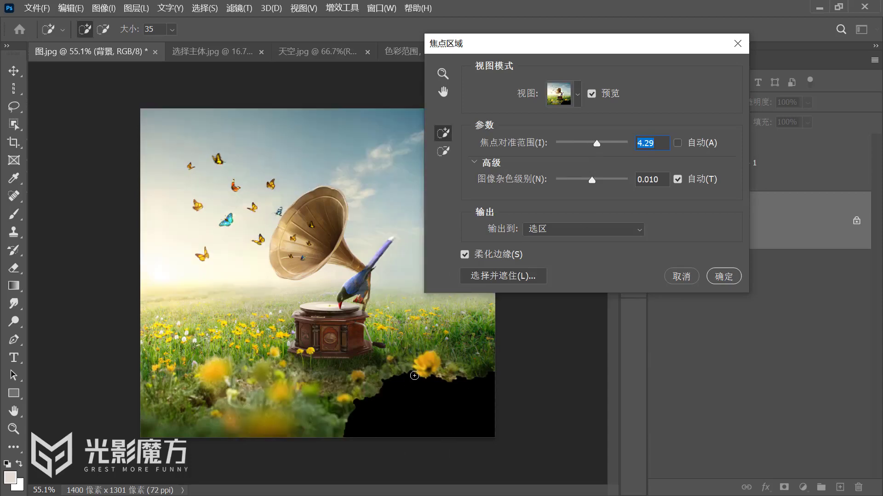
Continue the focus selection in Select and Mask (选择并遮住) and show it in Black & White view (黑白)
left_click(483, 255)
left_click(506, 278)
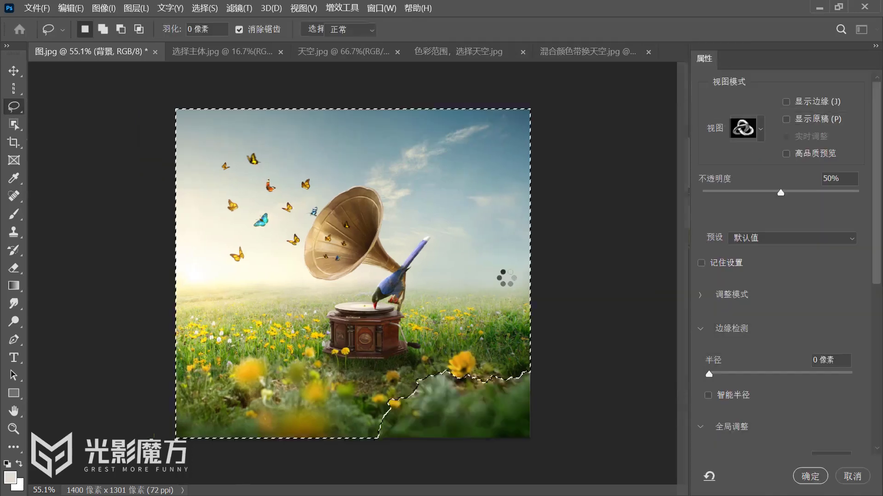
left_click(756, 134)
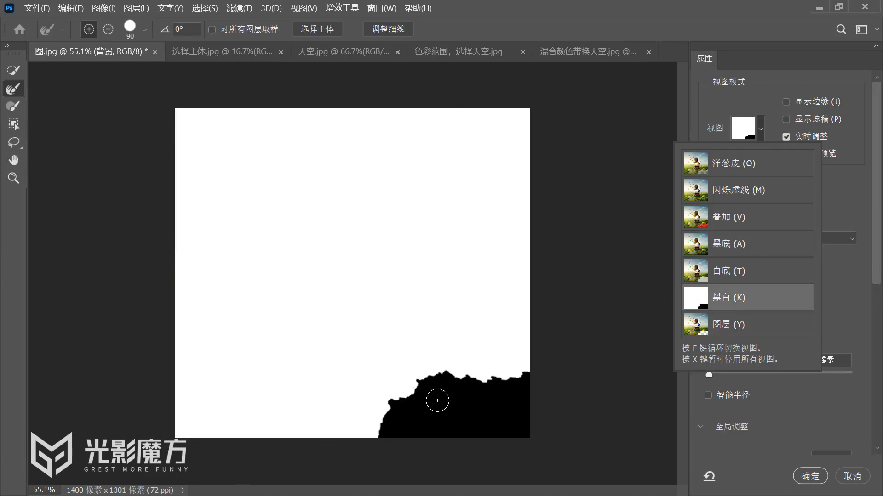
left_click(849, 195)
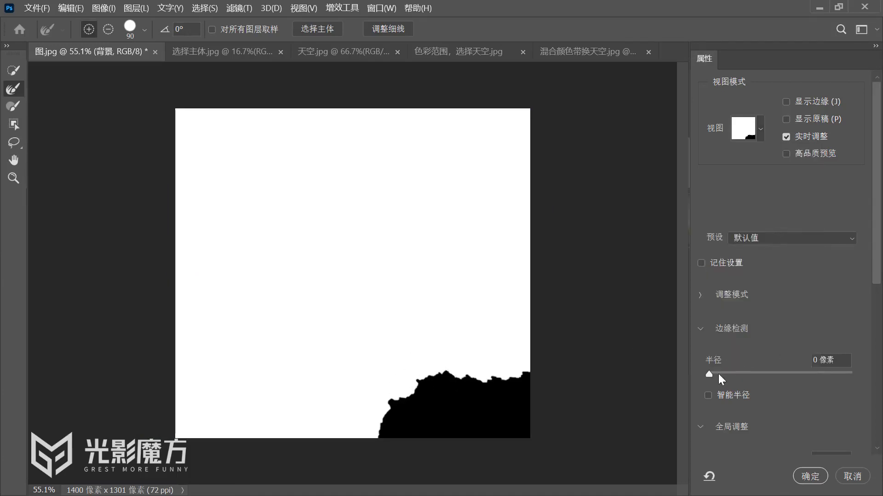
Raise the edge detection radius to about 66 pixels and apply the refined selection
left_click_drag(743, 373, 748, 373)
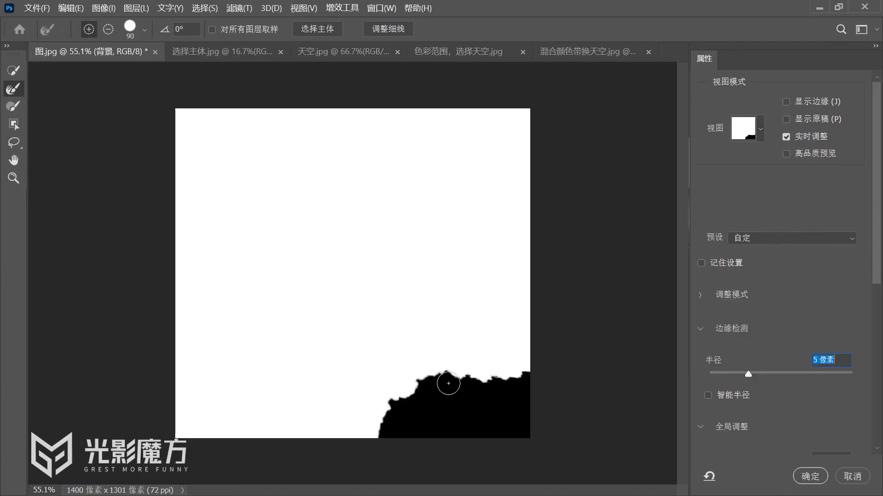
left_click(810, 372)
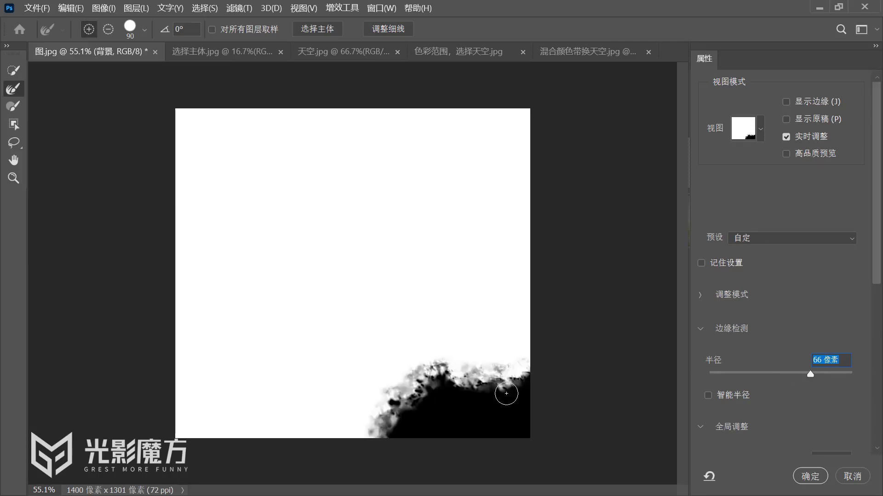
mouse_move(806, 372)
left_mouse_down()
mouse_move(796, 373)
mouse_move(806, 372)
left_mouse_up()
left_click(810, 477)
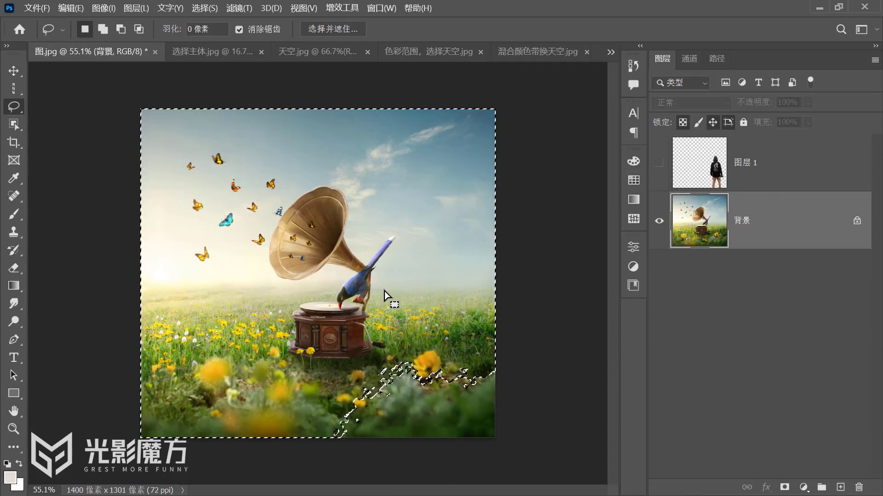
Show the hooded figure layer (图层 1) and mask it with the current focus selection, comparing it with the layer hidden
left_click(658, 163)
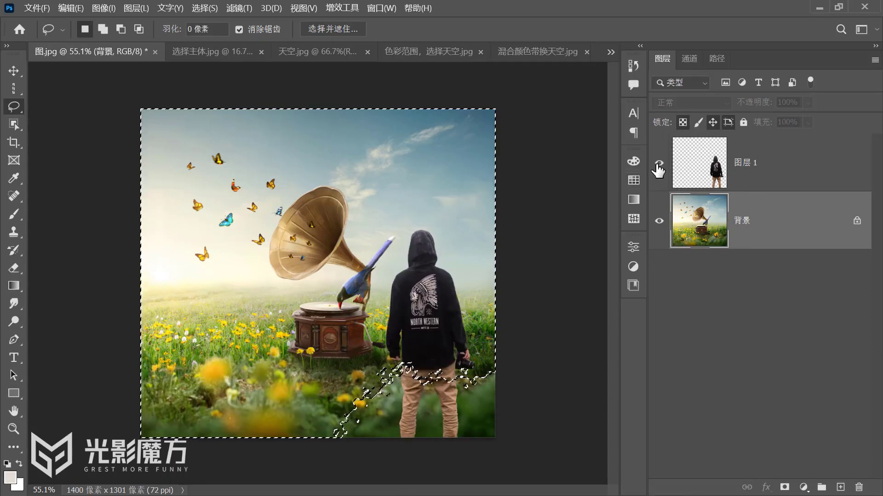
left_click(722, 173)
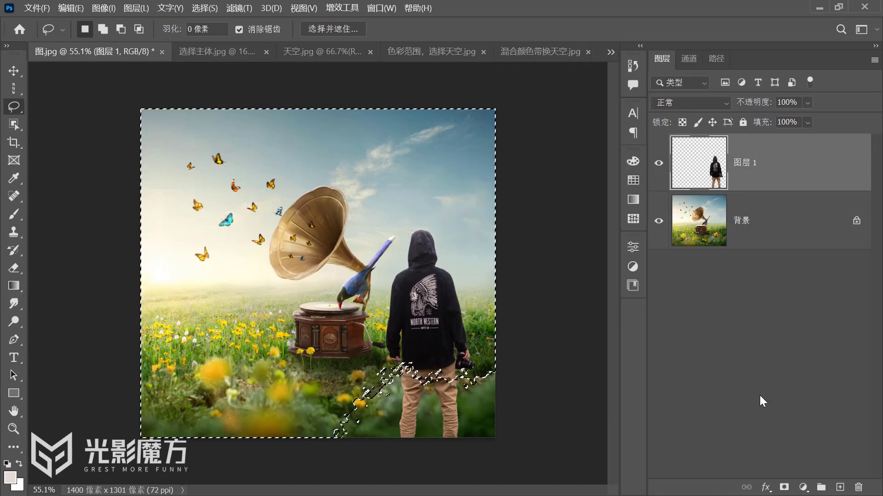
left_click(784, 488)
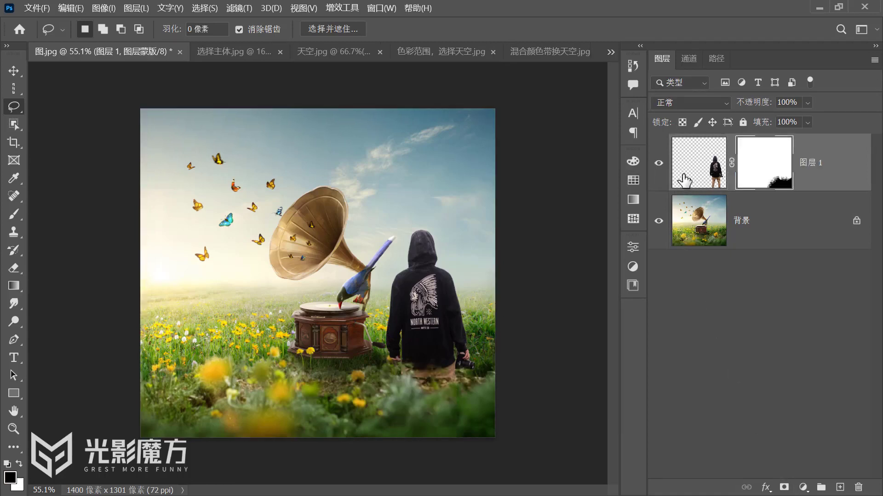
left_click(658, 164)
left_click(658, 164)
Unlink the mask on 图层 1 and move the figure slightly up and to the right behind the foreground plants
left_click(711, 174)
key("v")
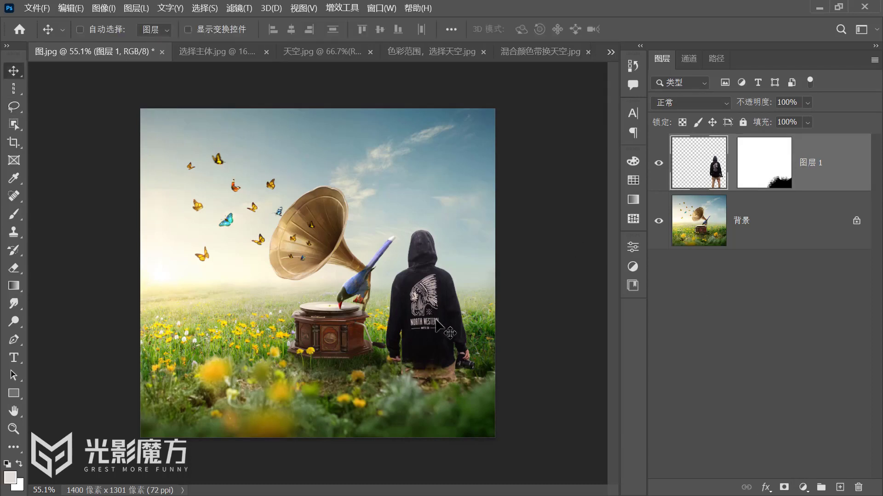
mouse_move(435, 319)
left_mouse_down()
mouse_move(443, 298)
mouse_move(448, 313)
left_mouse_up()
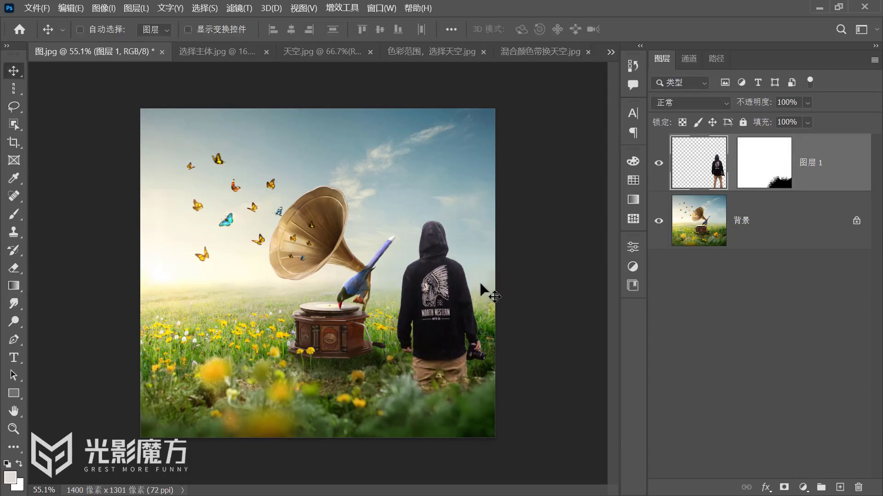
left_click(659, 163)
left_click(658, 164)
Hide the figure layer (图层 1) so only the background image shows
left_click(205, 8)
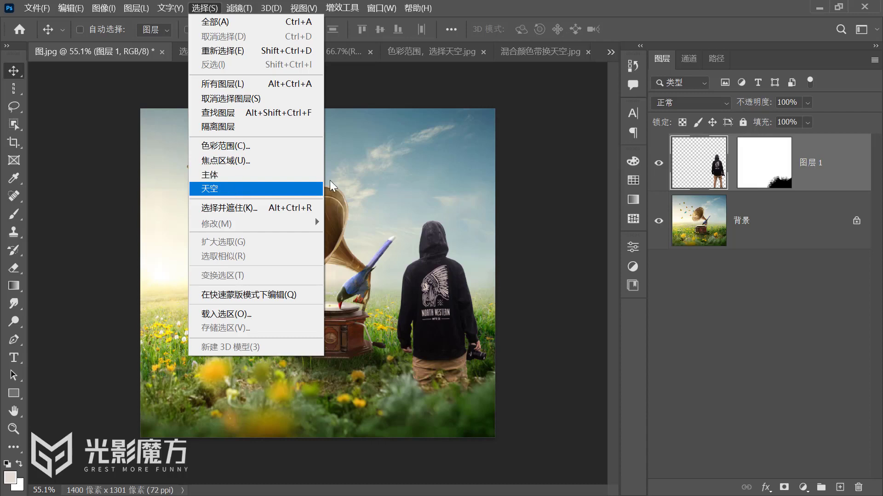
left_click(678, 192)
left_click(658, 162)
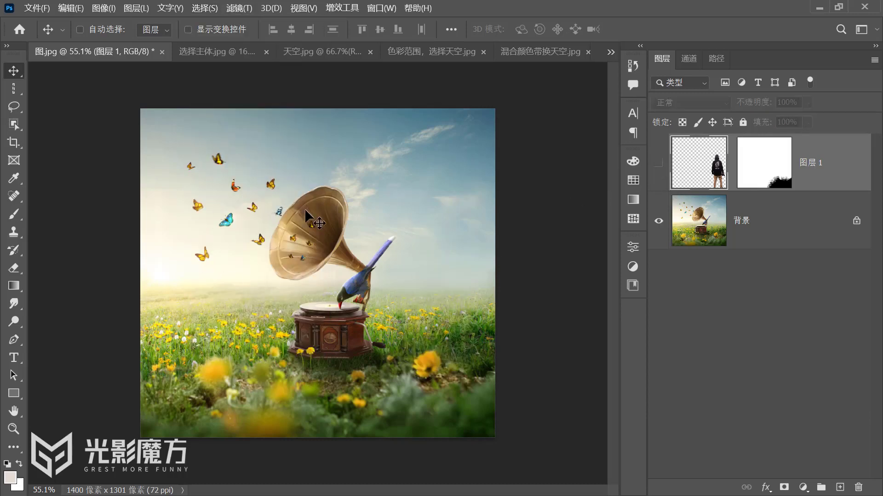
Copy the entire 天空.jpg image onto a new layer above the background in 图.jpg and move it up to the canvas top
left_click(318, 49)
left_click_drag(319, 50, 193, 53)
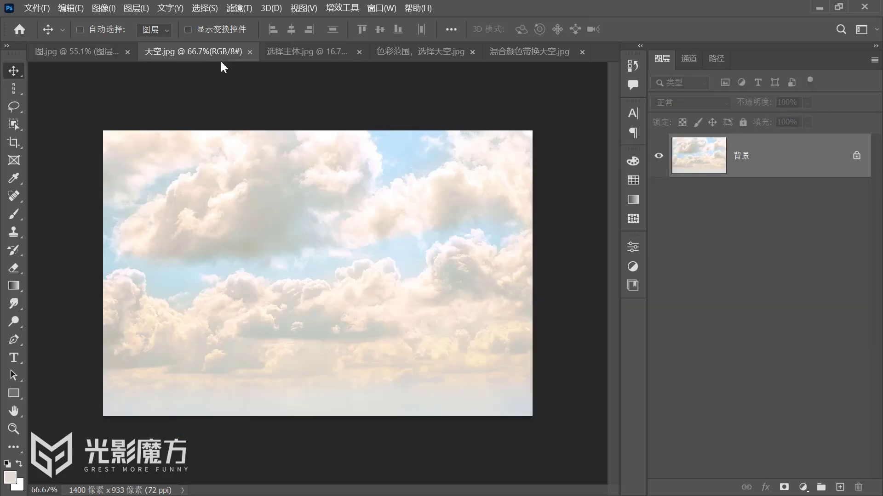
key("ctrl+a")
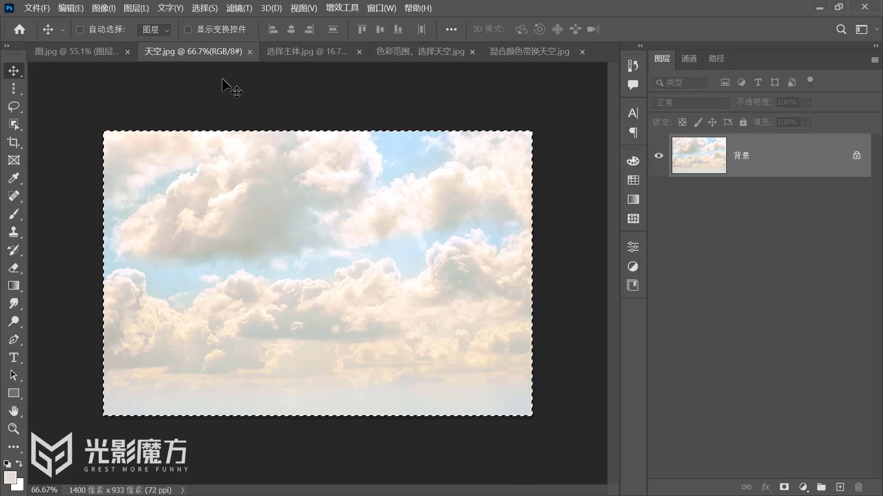
left_click(76, 51)
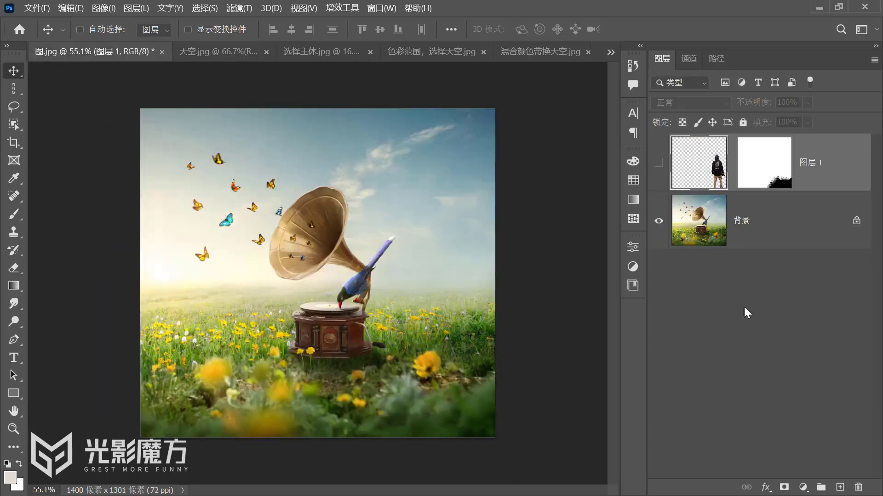
left_click(747, 218)
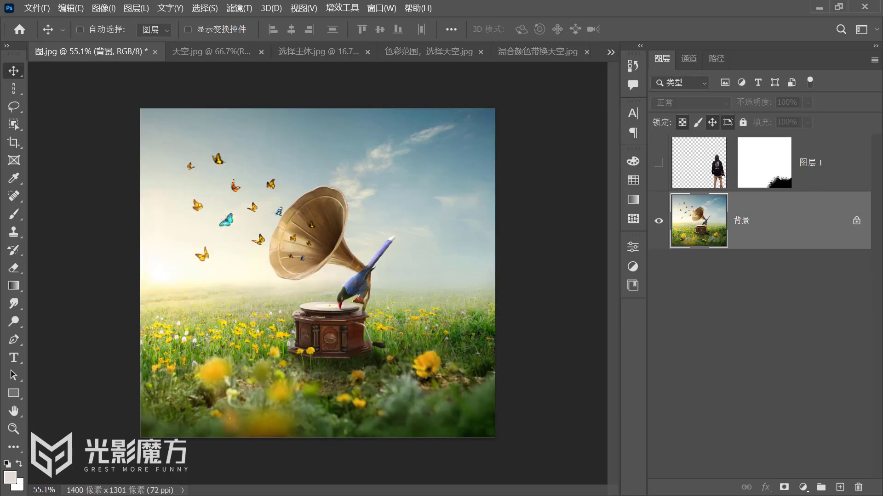
left_click(840, 488)
key("ctrl+v")
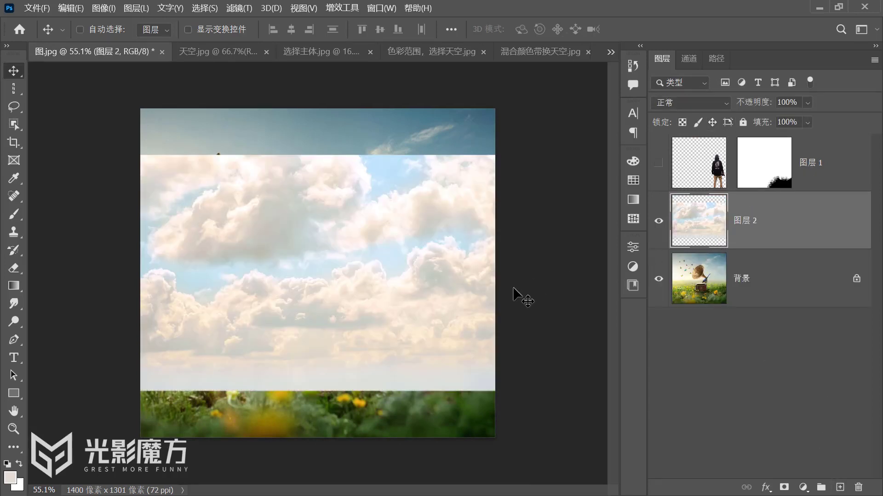
left_click_drag(441, 258, 442, 203)
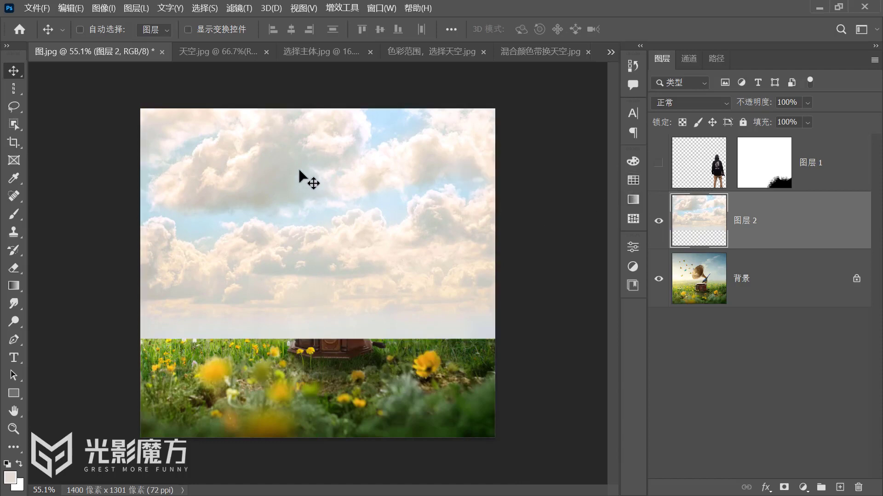
Hide the pasted cloud layer and select the background's sky with the automatic Sky command (天空)
left_click(658, 221)
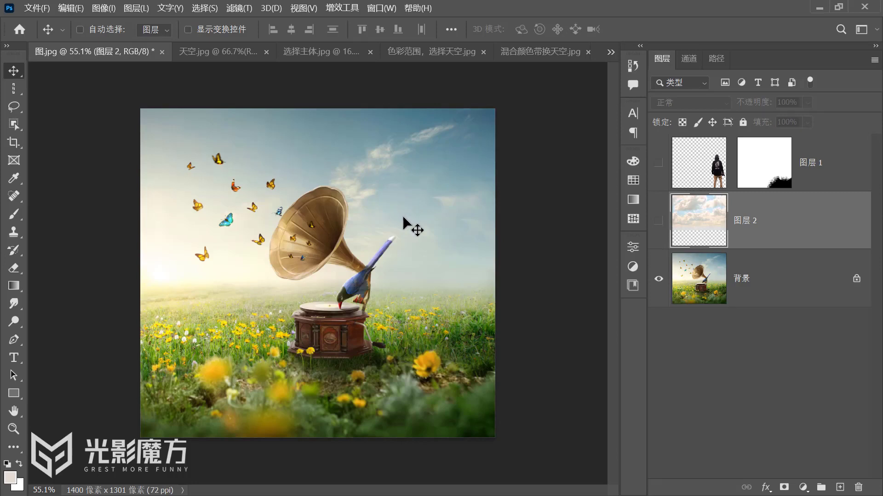
left_click(729, 280)
left_click(204, 8)
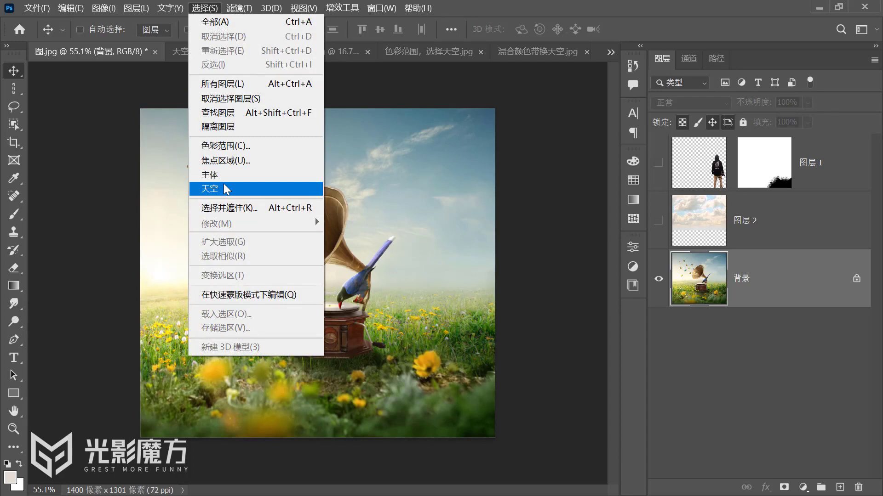
left_click(226, 188)
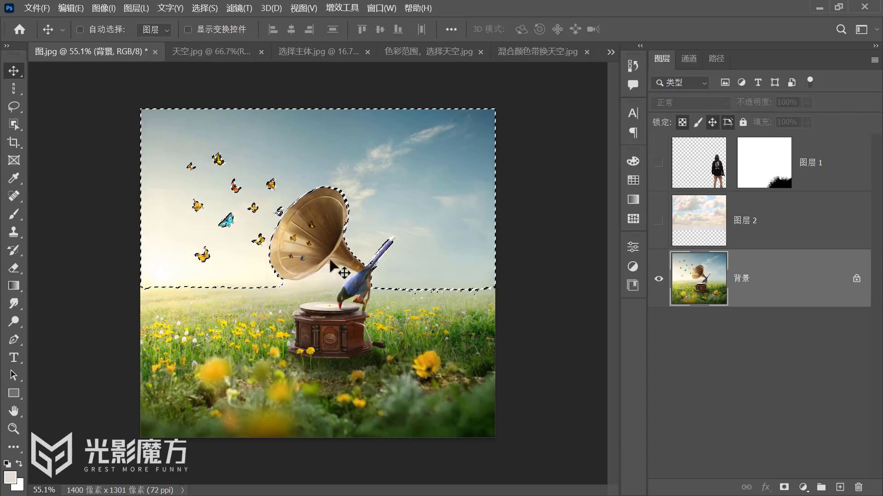
Show the cloud layer (图层 2) and mask it with the sky selection
left_click(659, 222)
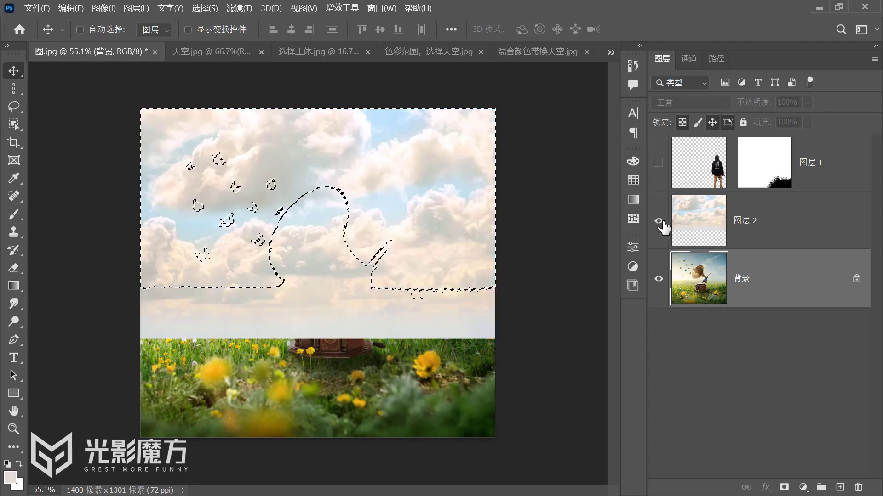
left_click(699, 228)
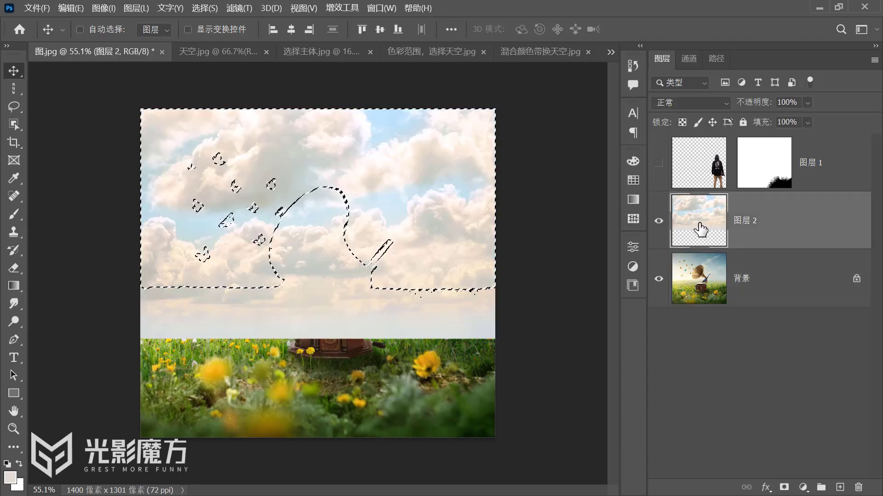
left_click(783, 487)
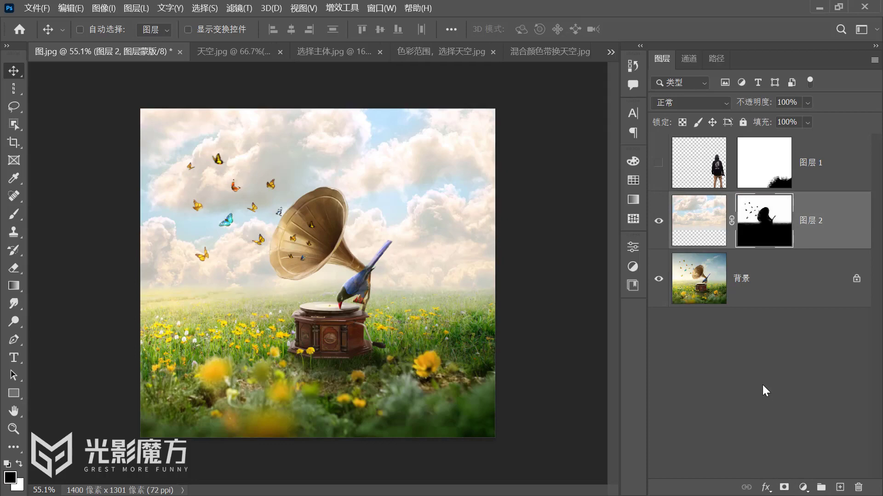
Display the mask of 图层 2 on its own and inspect the edges around the horn, butterflies and horizon grass
left_click(763, 232, "alt")
scroll(236, 219, "up", 3)
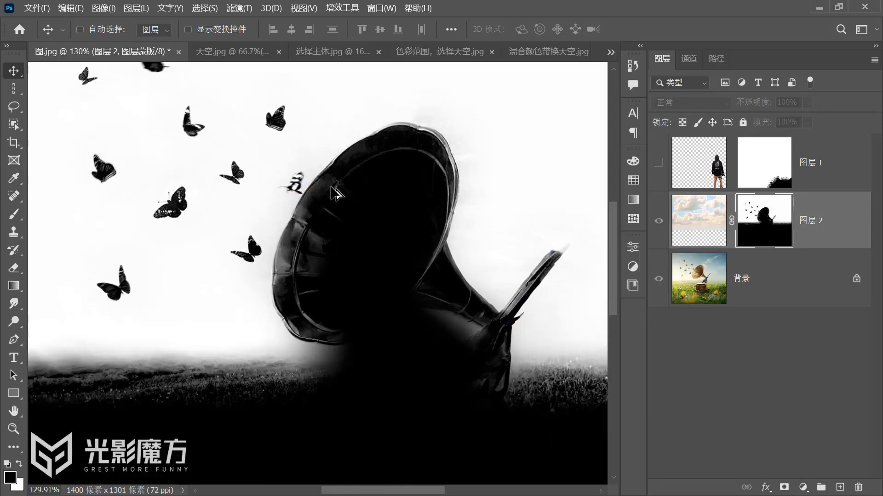
scroll(339, 201, "down", 2)
scroll(549, 312, "up", 3)
scroll(549, 313, "up", 5)
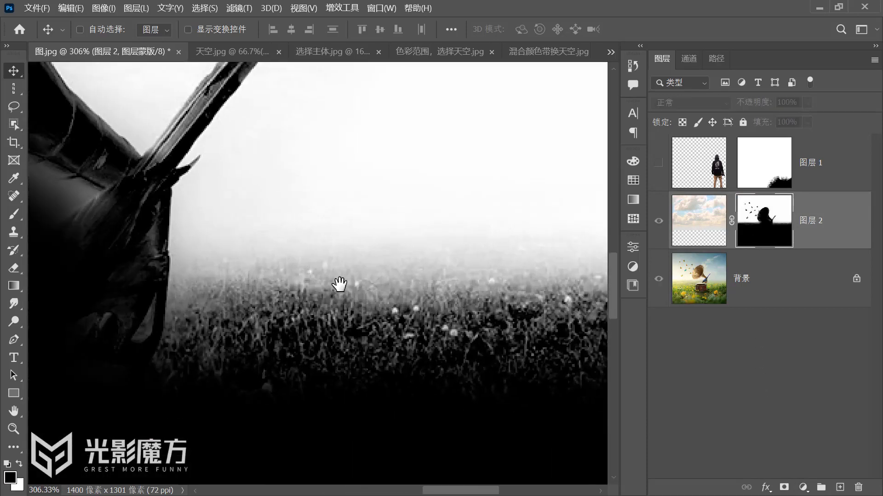
Circle the grey grass transitions on the mask with the Lasso, return to the normal image view and clear the selection
left_click(14, 106)
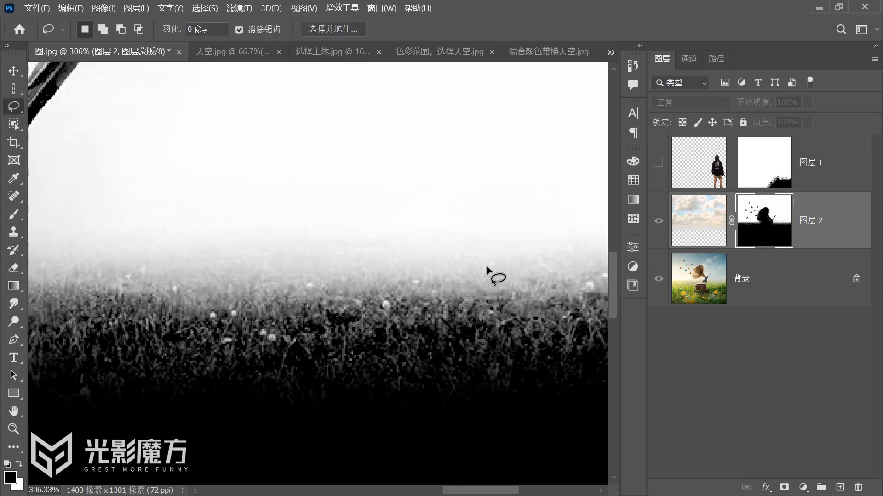
mouse_move(482, 272)
left_mouse_down()
mouse_move(277, 278)
mouse_move(214, 338)
mouse_move(381, 420)
mouse_move(595, 335)
mouse_move(488, 273)
mouse_move(430, 272)
left_mouse_up()
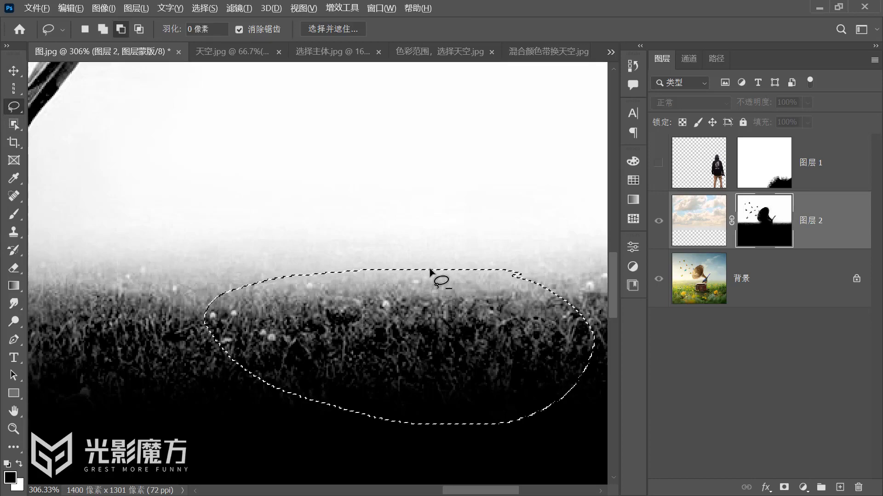
scroll(430, 272, "down", 6)
left_click_drag(186, 277, 473, 331)
scroll(324, 332, "up", 3)
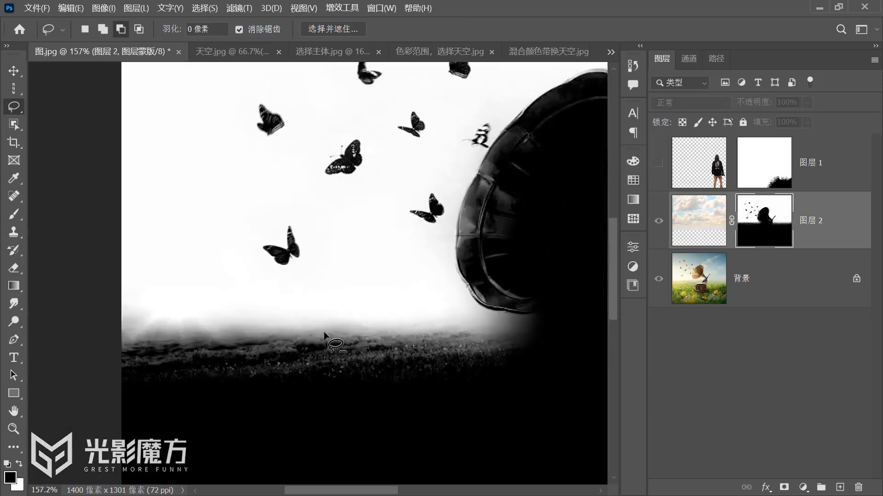
mouse_move(343, 324)
left_mouse_down()
mouse_move(339, 340)
mouse_move(345, 327)
left_mouse_up()
left_click(788, 222, "alt")
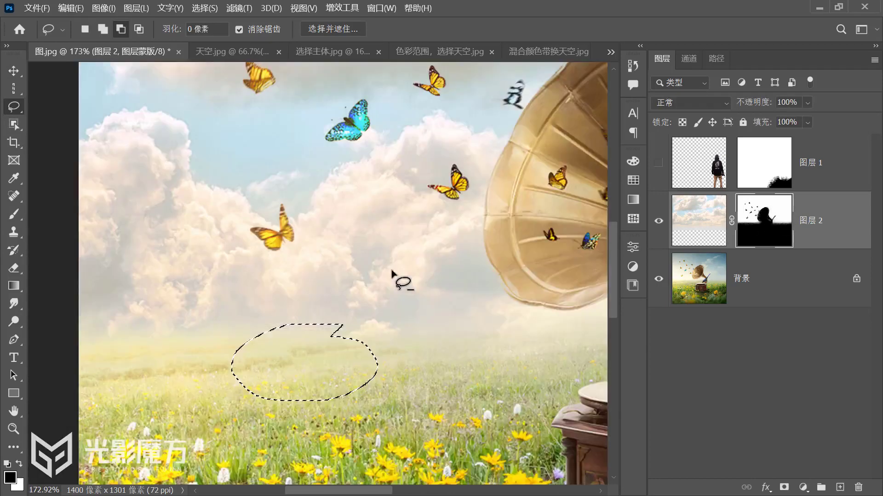
scroll(390, 308, "down", 5)
key("ctrl+d")
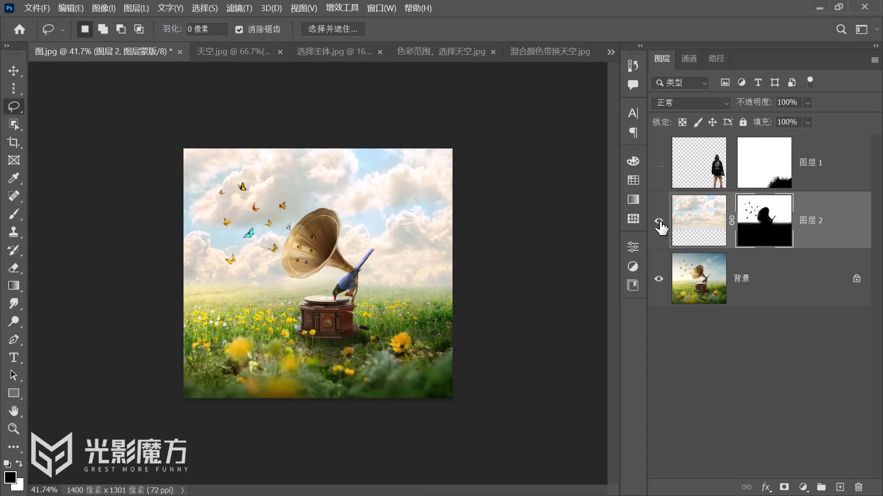
Compare the image with the masked cloud layer hidden and shown
left_click(659, 222)
left_click(658, 221)
left_click(659, 222)
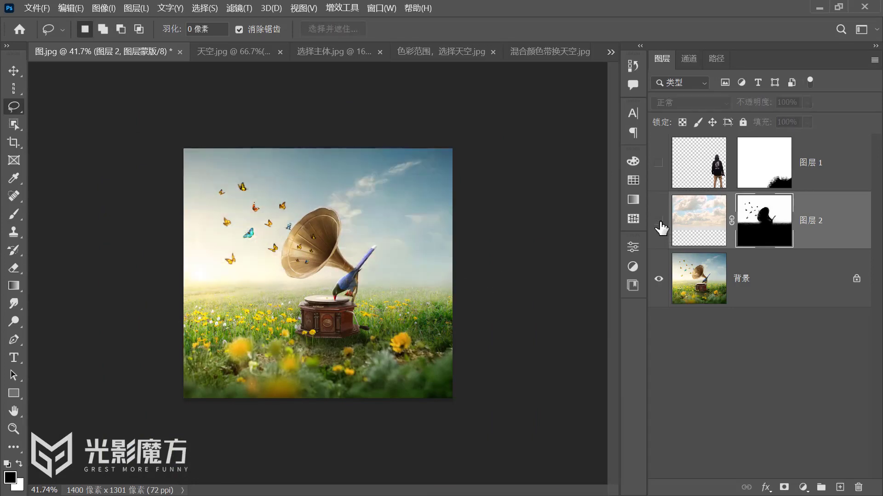
left_click(659, 222)
Set the opacity of the cloud layer (图层 2) to 95% and show the figure layer (图层 1)
left_click(707, 230)
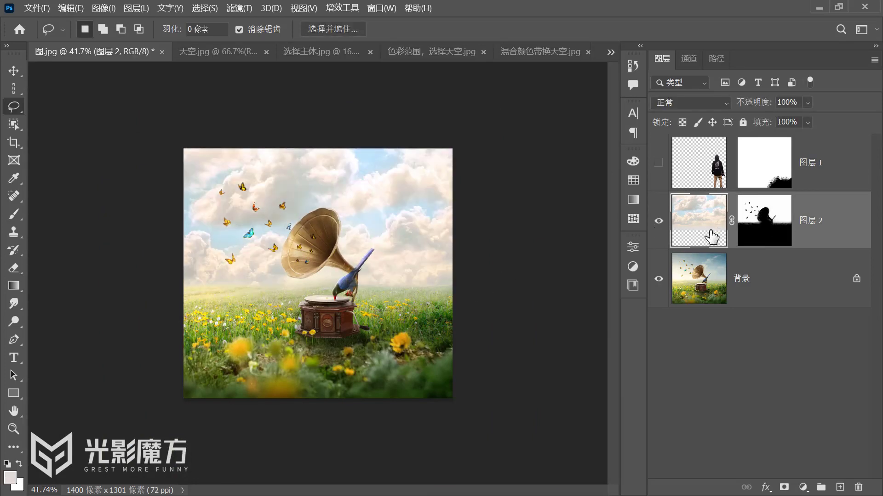
mouse_move(766, 110)
left_mouse_down()
mouse_move(748, 107)
mouse_move(763, 107)
left_mouse_up()
left_click(657, 163)
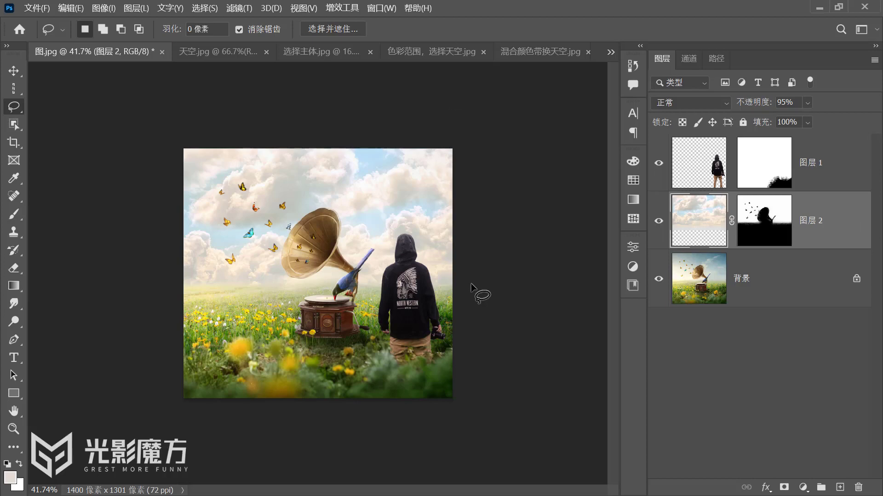
Compare the composite with the original by hiding and showing the figure layer and the cloud layer
left_click(658, 174)
left_click(658, 222)
left_click(658, 221)
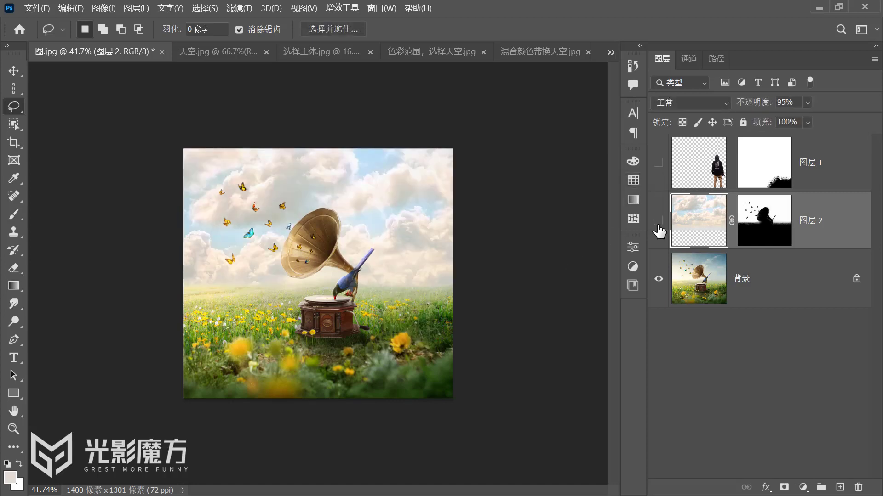
left_click(658, 222)
left_click(658, 221)
left_click(659, 221)
left_click(659, 220)
left_click(657, 183)
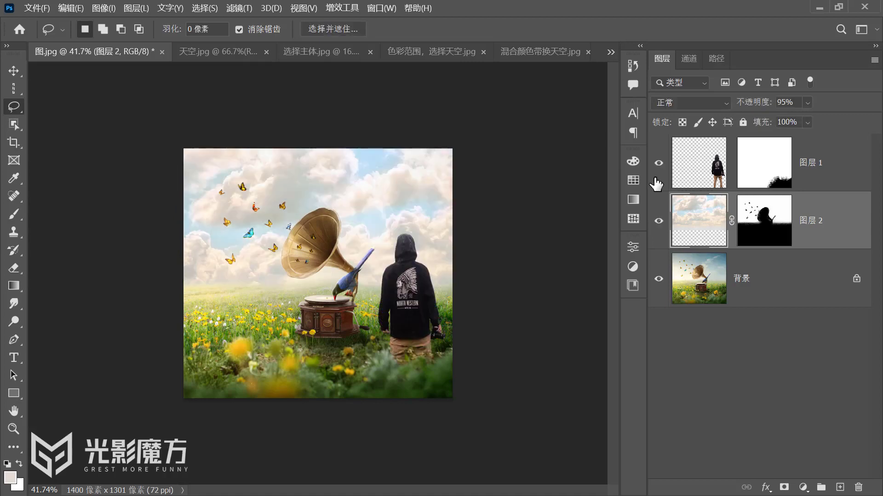
left_click(656, 183)
left_click(657, 184)
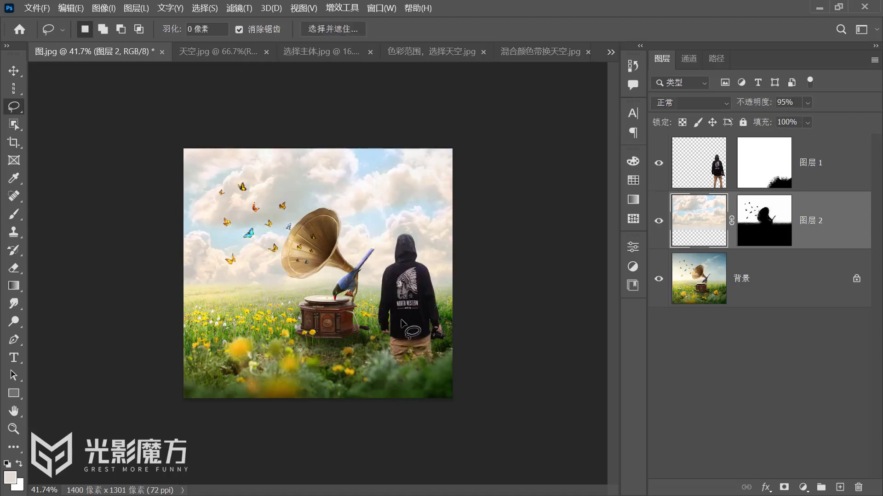
left_click(661, 168)
left_click(659, 163)
Close the 选择主体.jpg and 天空.jpg documents and keep working in 图.jpg
left_click(335, 52)
left_click(370, 51)
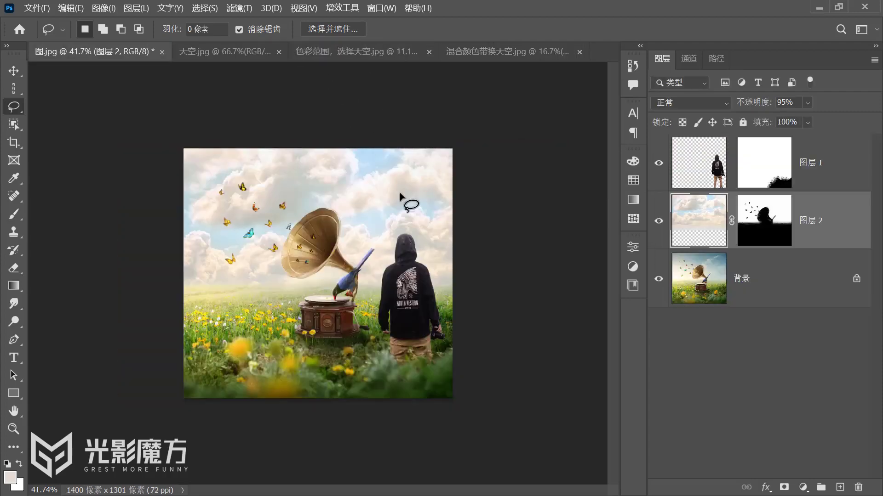
left_click(232, 50)
left_click(278, 52)
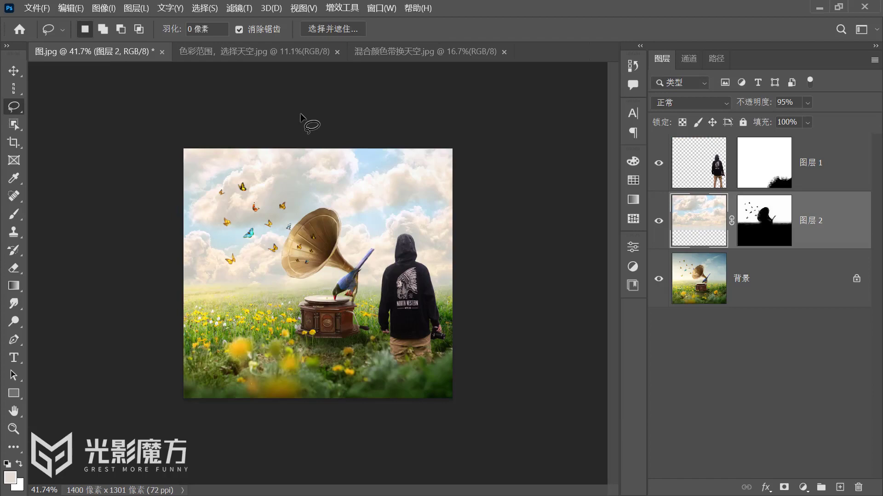
Display the mask of the cloud layer (图层 2) and fill the grey patch beneath the gramophone horn with black, then deselect
left_click(747, 218, "alt")
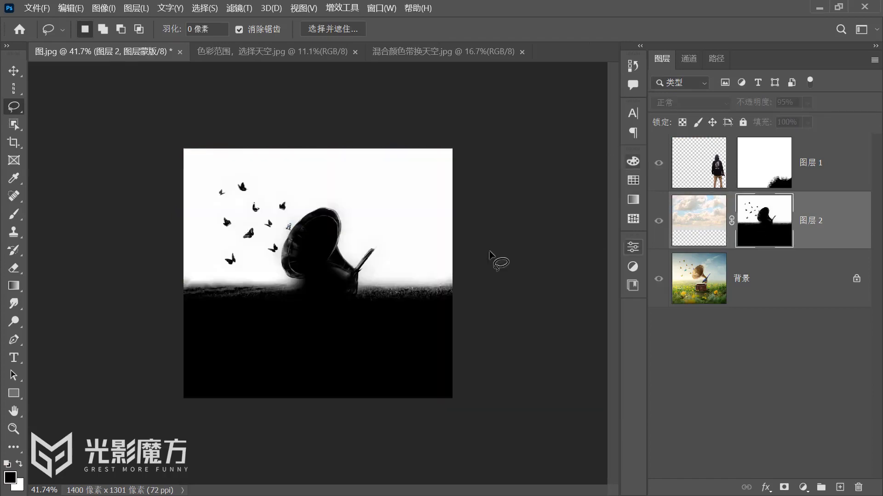
key("ctrl+0")
scroll(314, 276, "up", 3)
mouse_move(242, 273)
left_mouse_down()
mouse_move(287, 275)
mouse_move(338, 251)
mouse_move(421, 253)
mouse_move(352, 305)
mouse_move(226, 297)
left_mouse_up()
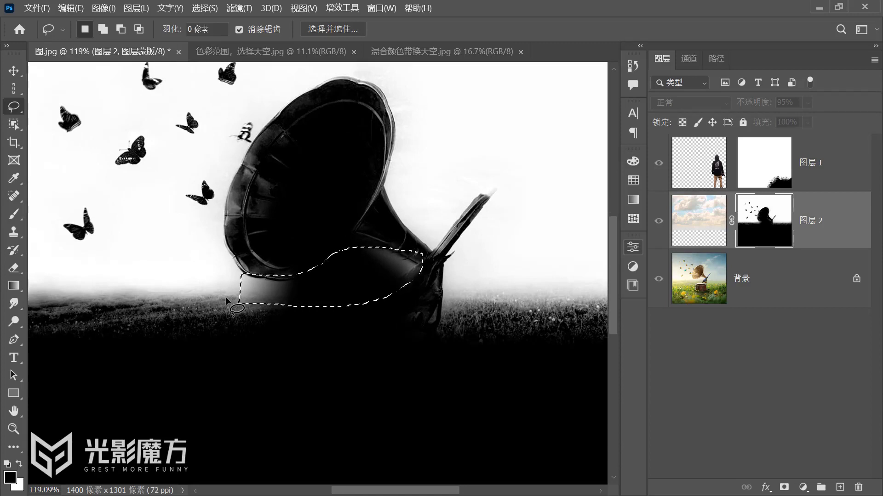
key("alt+Delete")
key("ctrl+d")
Switch to the 色彩范围，选择天空.jpg document
left_click(205, 8)
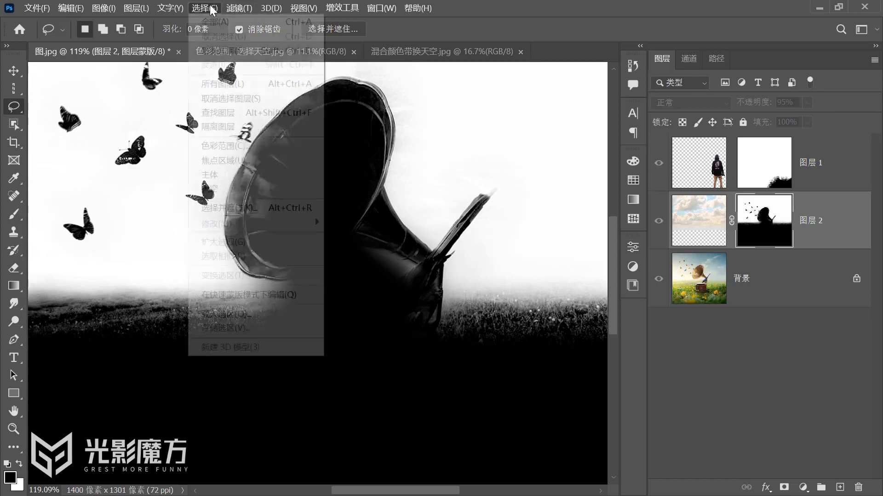
left_click(236, 151)
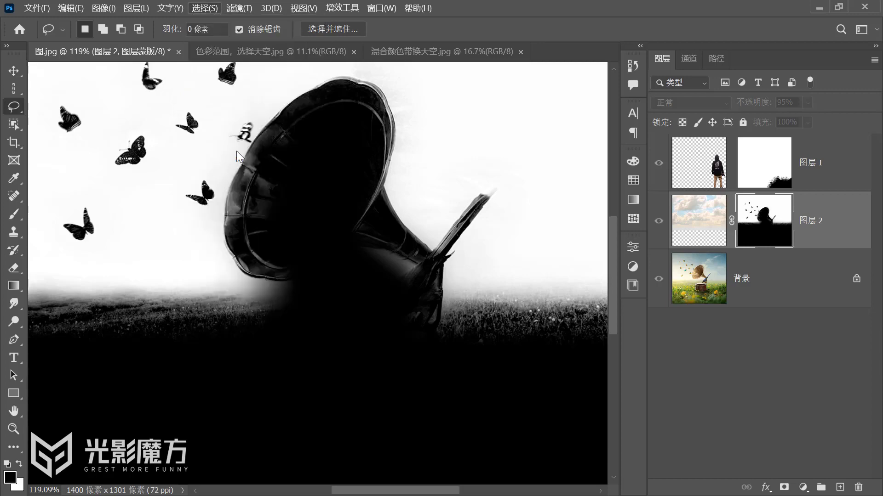
left_click(252, 50)
left_click(405, 51)
left_click(309, 51)
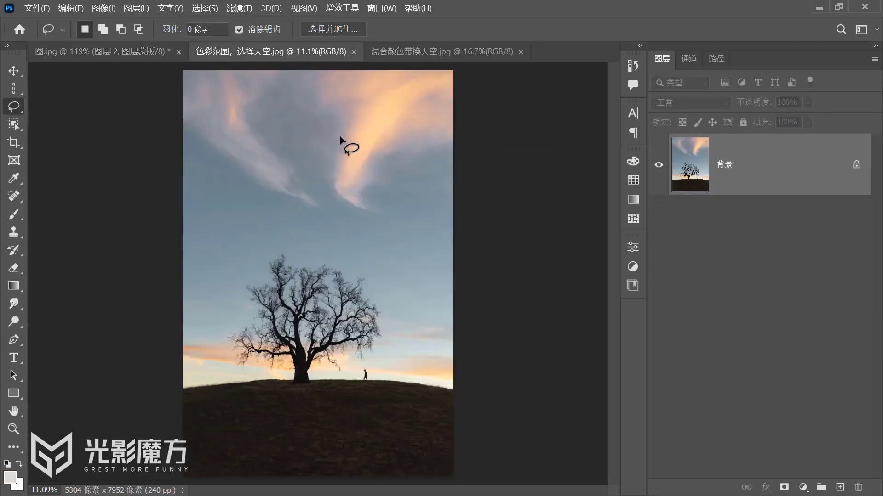
Try selecting the sky behind the tree with the automatic Sky command, and clear the selection
mouse_move(306, 177)
left_mouse_down()
mouse_move(202, 336)
mouse_move(315, 191)
left_mouse_up()
key("ctrl+d")
scroll(329, 294, "up", 2)
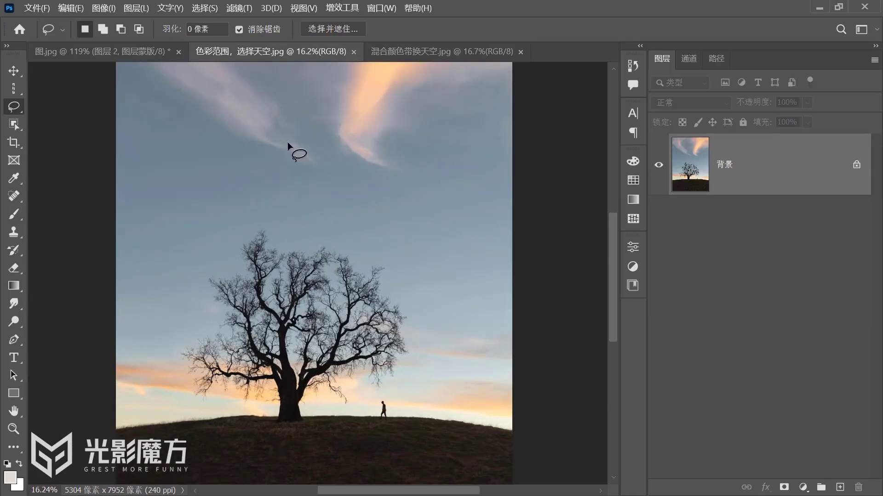
left_click(213, 6)
left_click(215, 11)
left_click(217, 13)
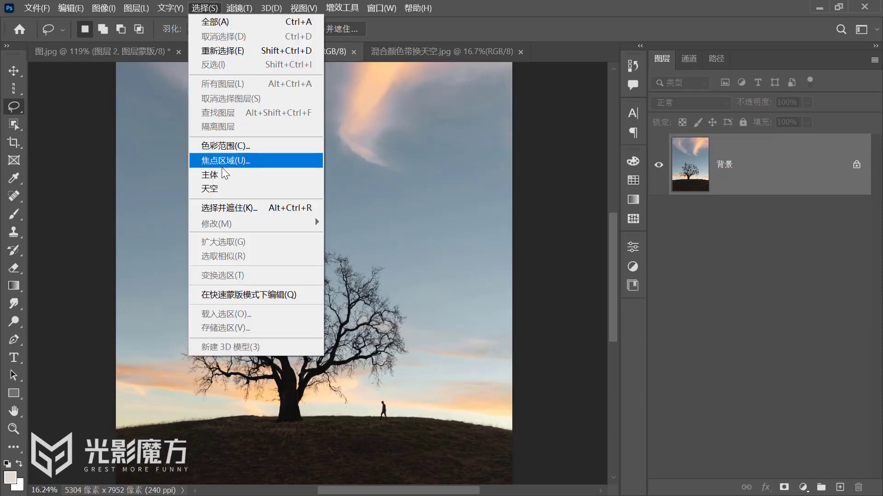
left_click(226, 188)
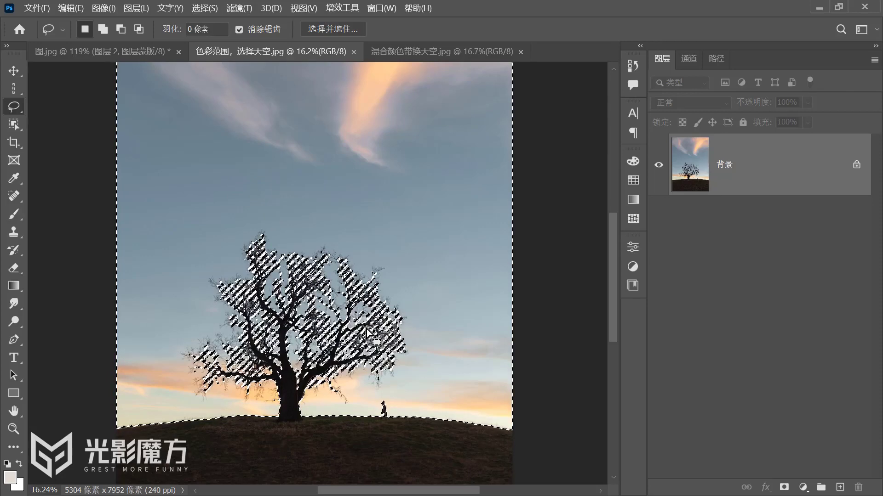
key("ctrl+d")
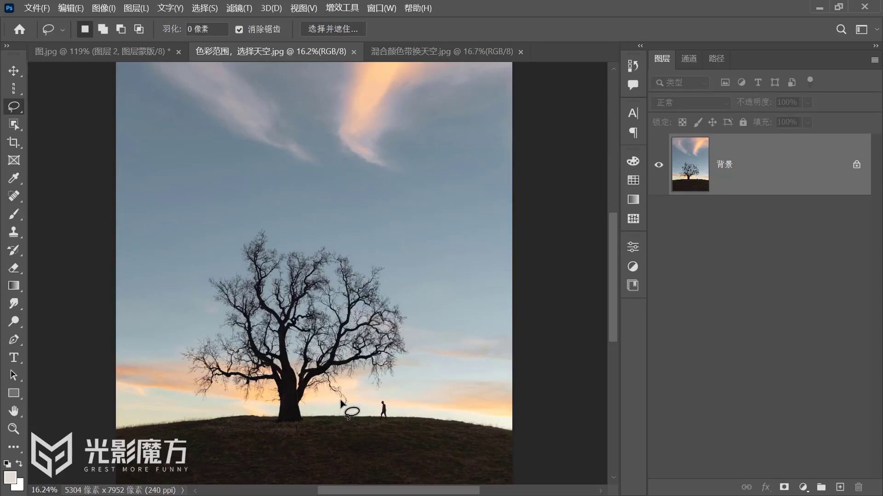
Start a Color Range selection from sampled colors (取样颜色), sample the blue sky above the tree, and set the fuzziness to 63
scroll(335, 367, "down", 1)
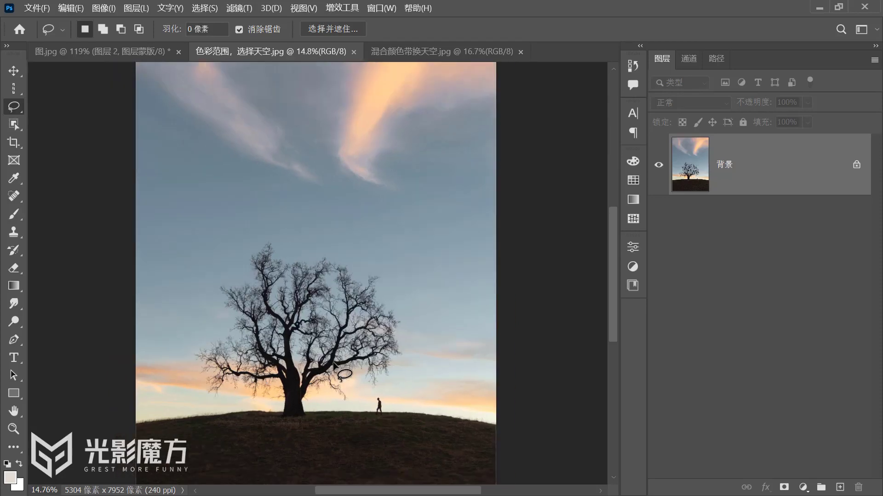
scroll(334, 364, "down", 1)
left_click(204, 9)
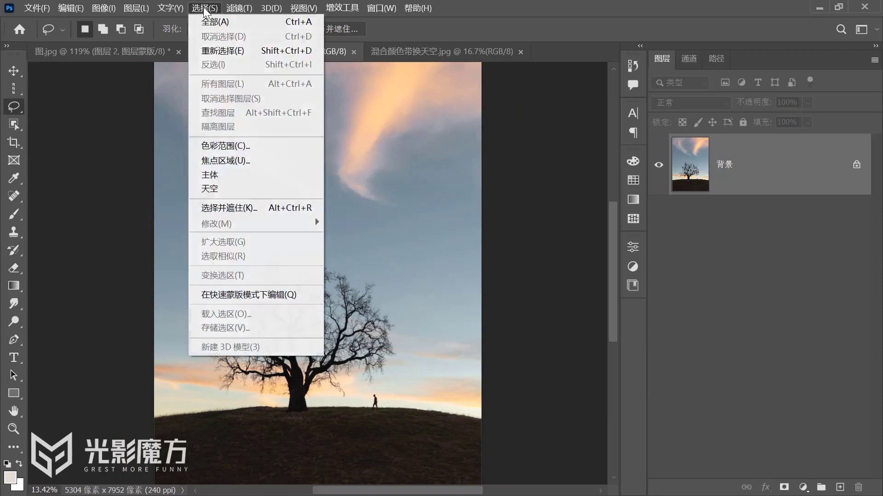
left_click(236, 145)
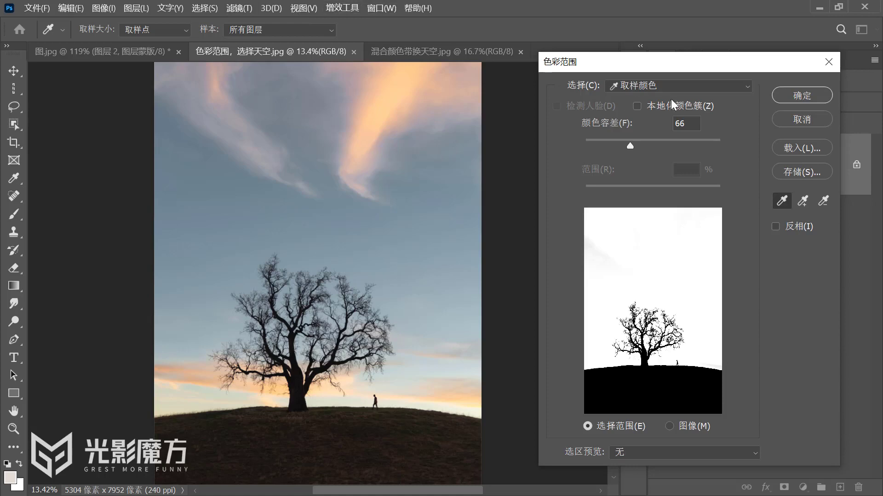
left_click(625, 84)
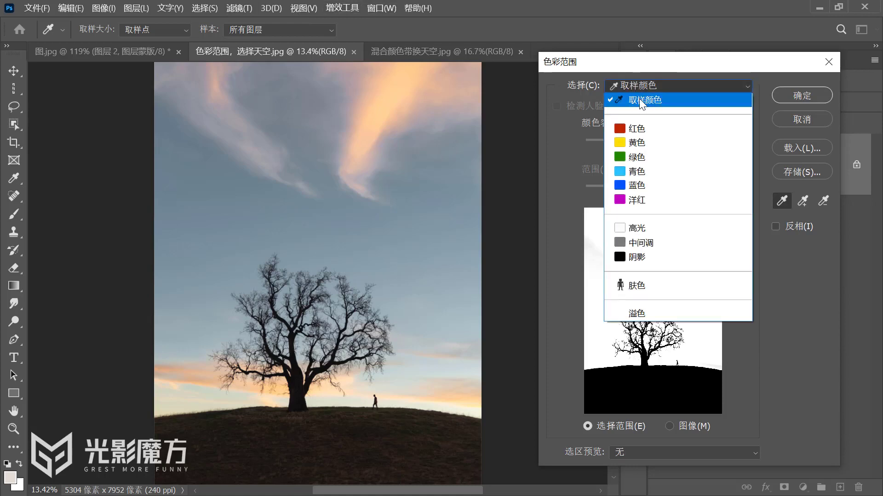
left_click(642, 100)
left_click(389, 250)
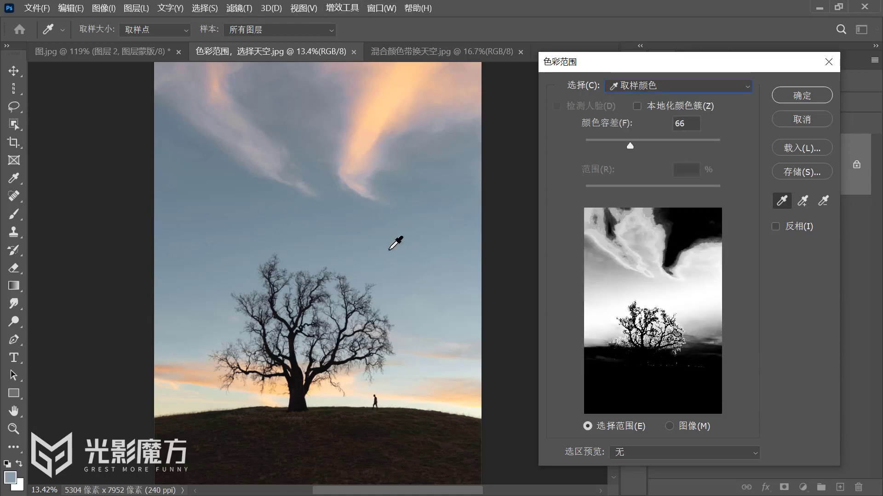
left_click_drag(389, 250, 680, 322)
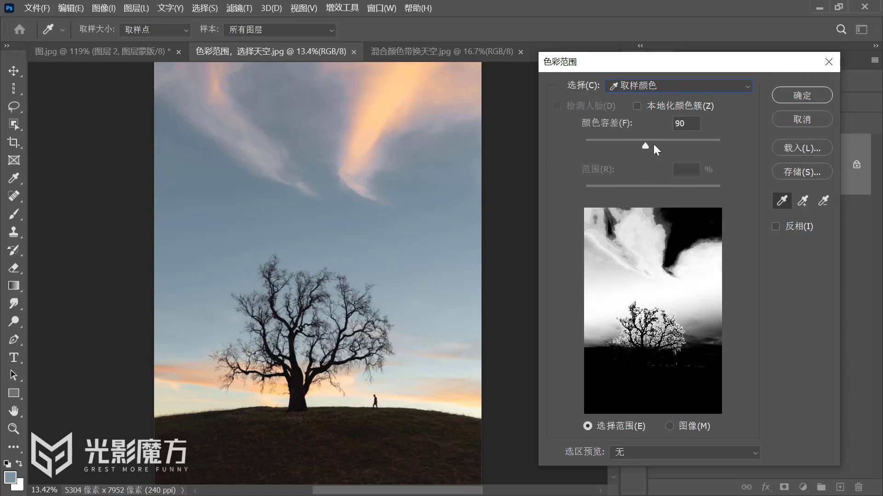
left_click_drag(677, 147, 628, 144)
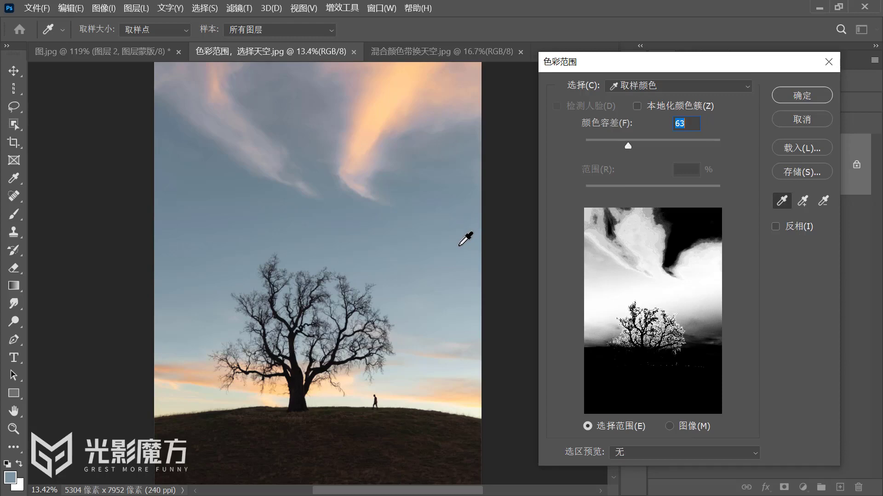
Add the pale sky, the orange and grey clouds, and the tones near the horizon and tree to the sampled color range
key("alt")
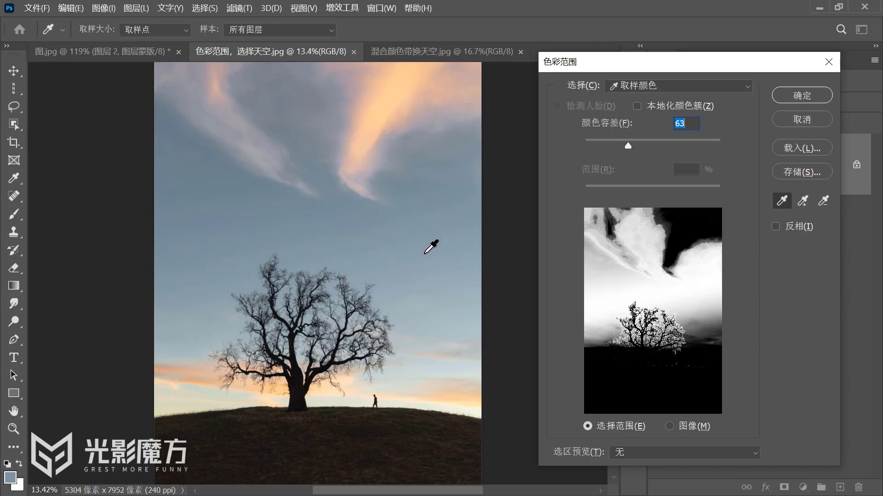
left_click(421, 328, "shift")
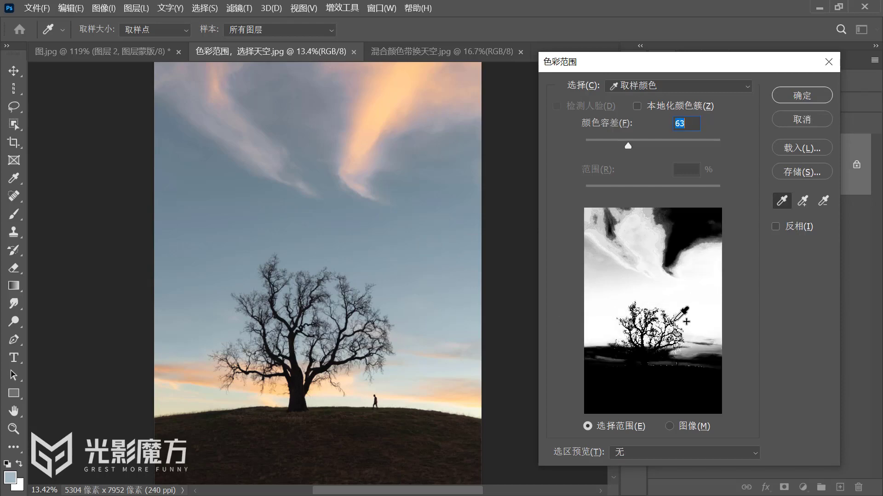
left_click(412, 114, "shift")
left_click(395, 106, "shift")
left_click(377, 95, "shift")
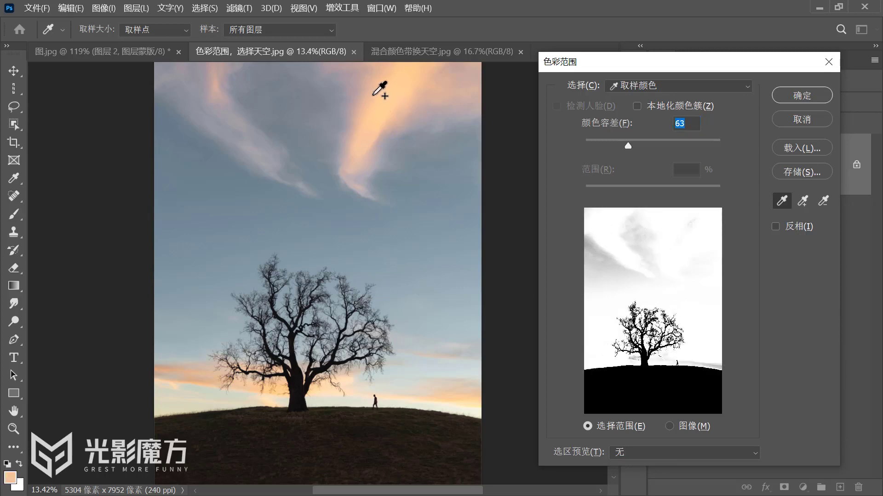
left_click(638, 252, "shift")
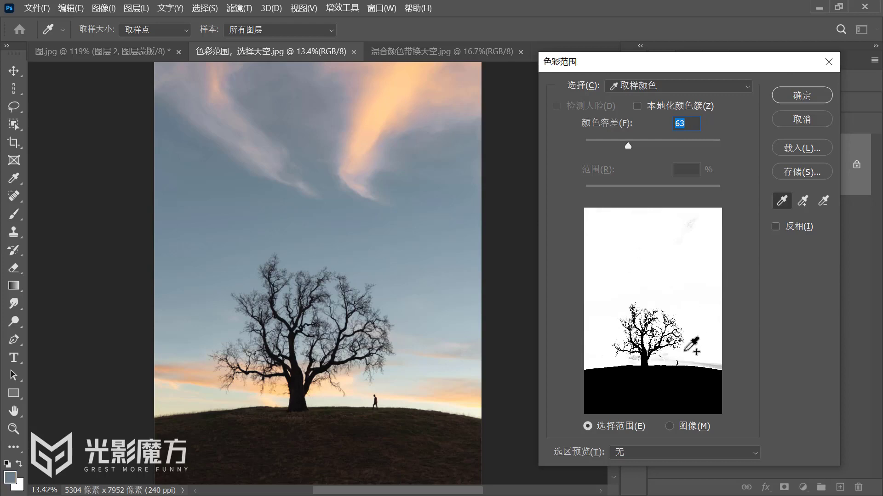
left_click(664, 361, "shift")
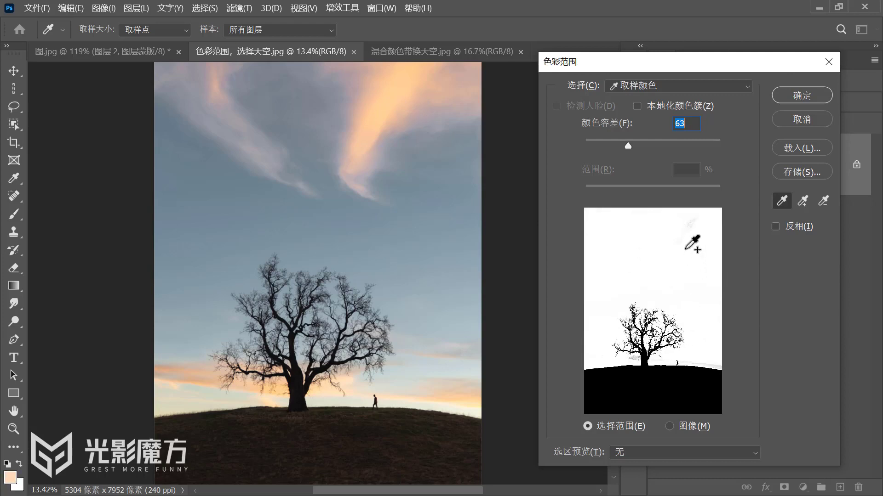
left_click(634, 353, "shift")
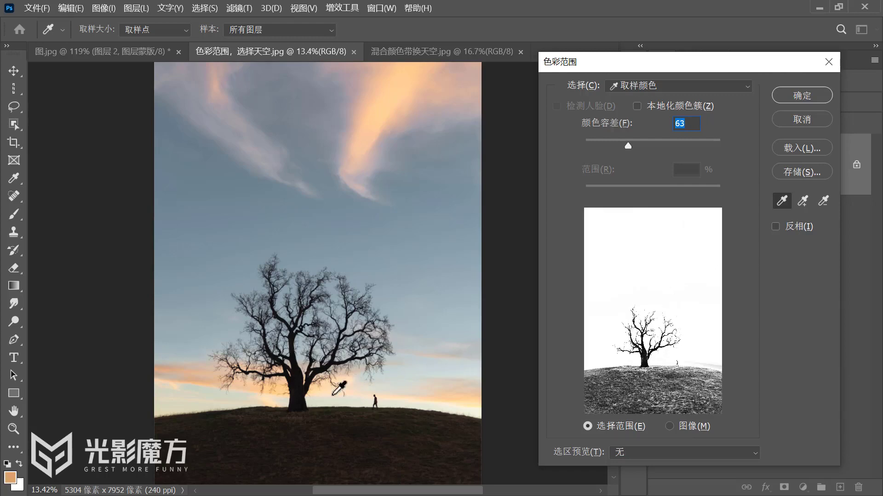
Subtract the dark tones of the hill and the tree trunk from the color range
left_click(304, 424, "alt")
left_click(291, 396, "alt")
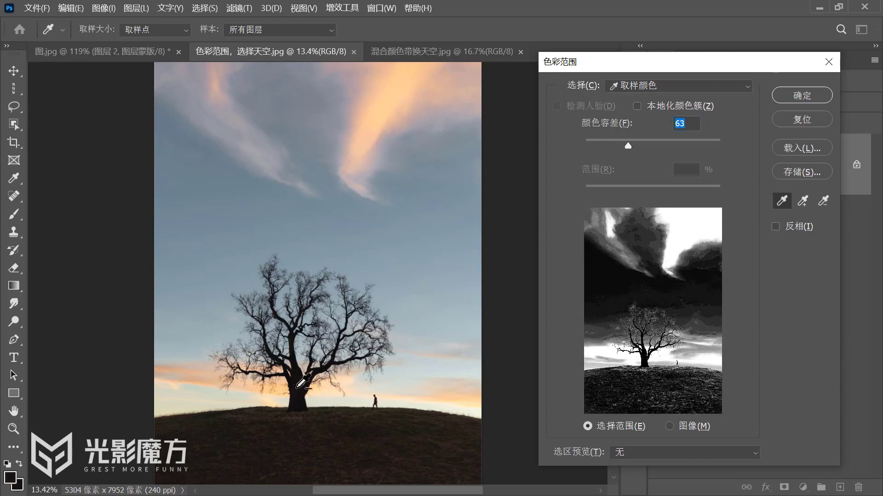
left_click(317, 362, "alt")
Add the blue sky tones back to the range and create the selection with a fuzziness of 50
left_click(408, 316)
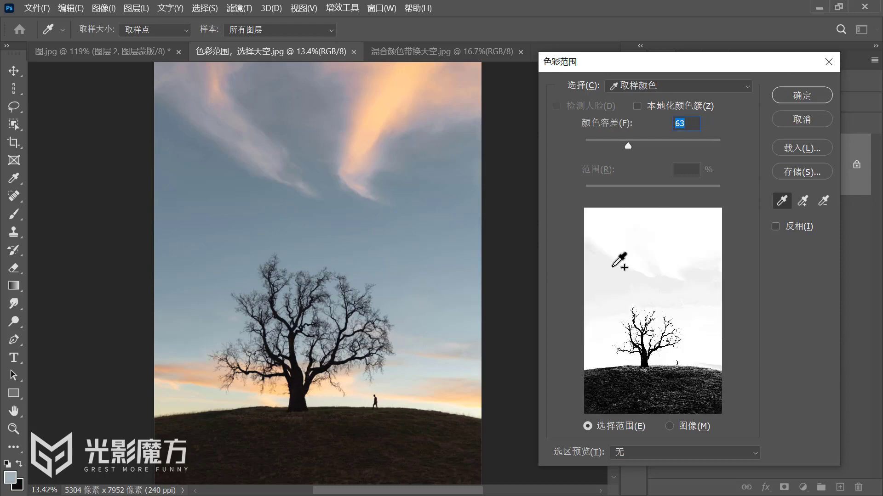
left_click(610, 285, "shift")
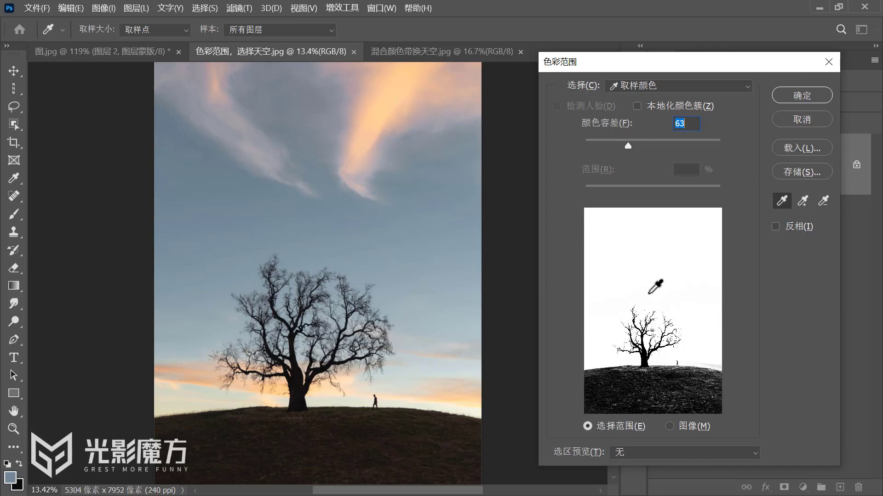
mouse_move(628, 147)
left_mouse_down()
mouse_move(656, 147)
mouse_move(586, 147)
mouse_move(621, 145)
left_mouse_up()
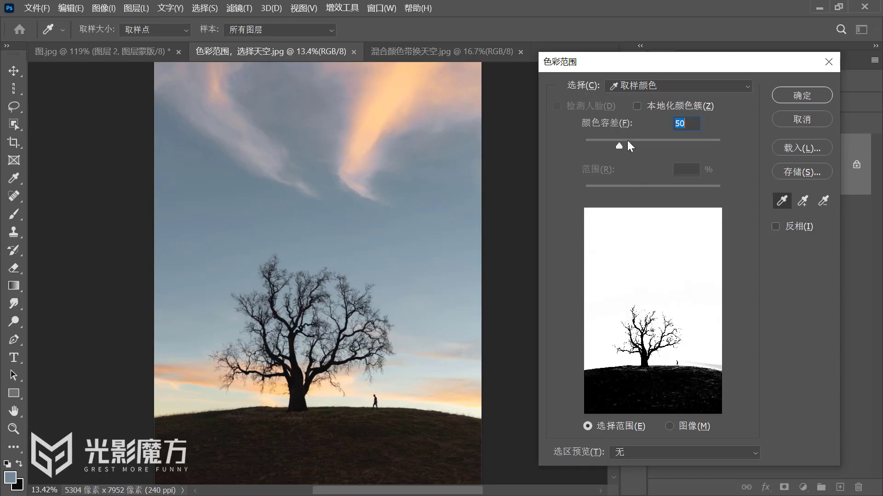
left_click(800, 95)
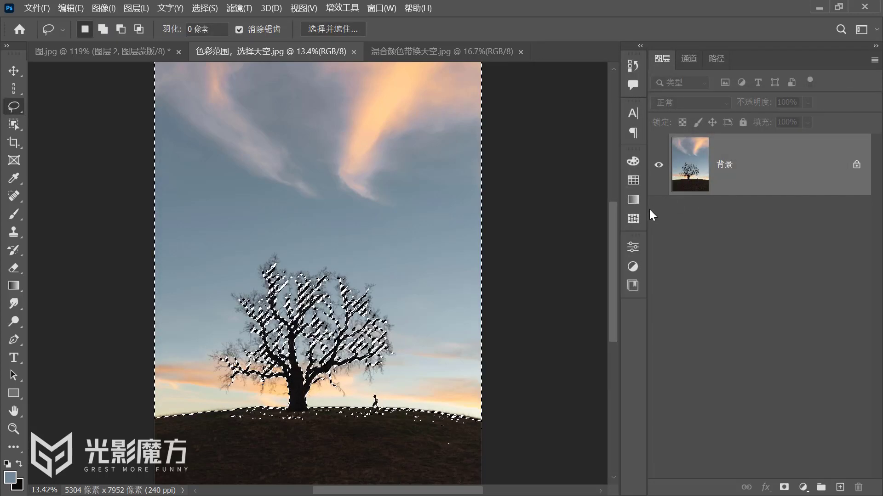
Copy the whole 混合颜色带换天空.jpg image and paste it into the sky selection of 色彩范围，选择天空.jpg with Paste Into (贴入)
left_click(411, 56)
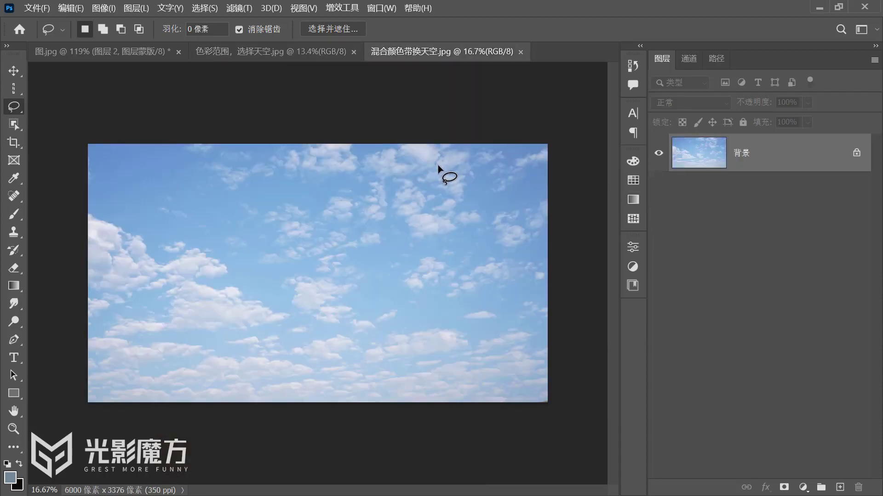
key("ctrl+a")
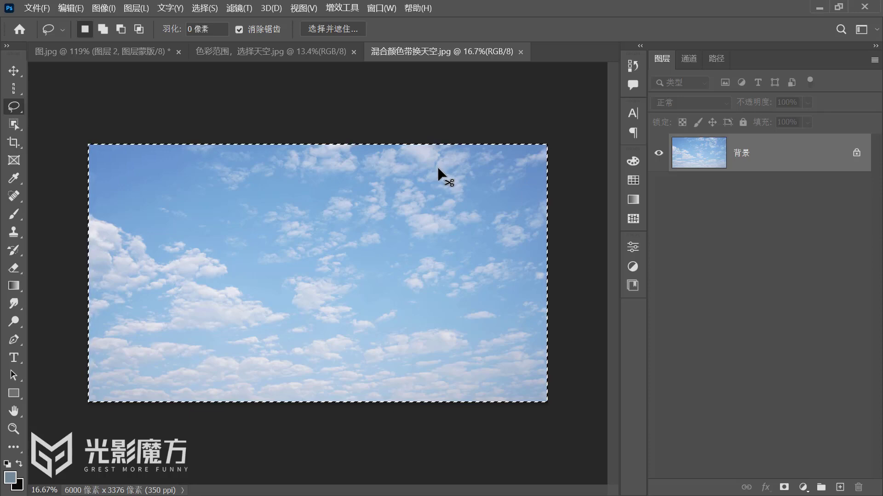
left_click(279, 57)
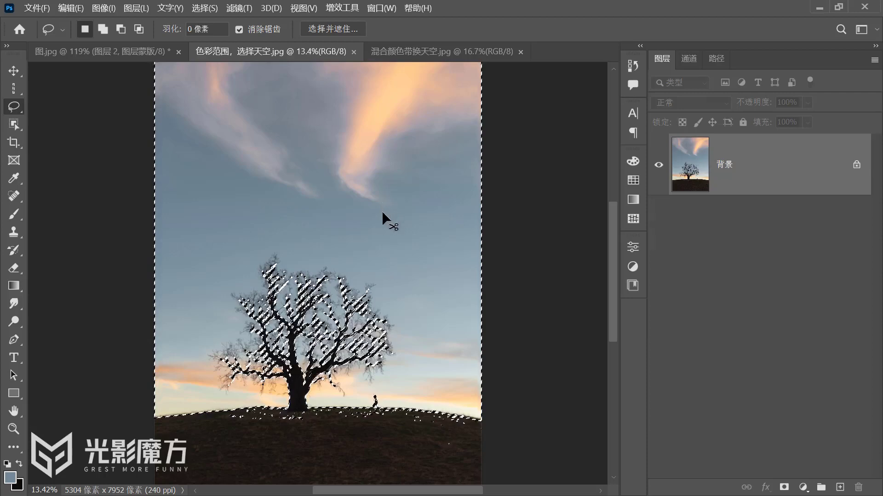
key("ctrl+v")
key("ctrl+z")
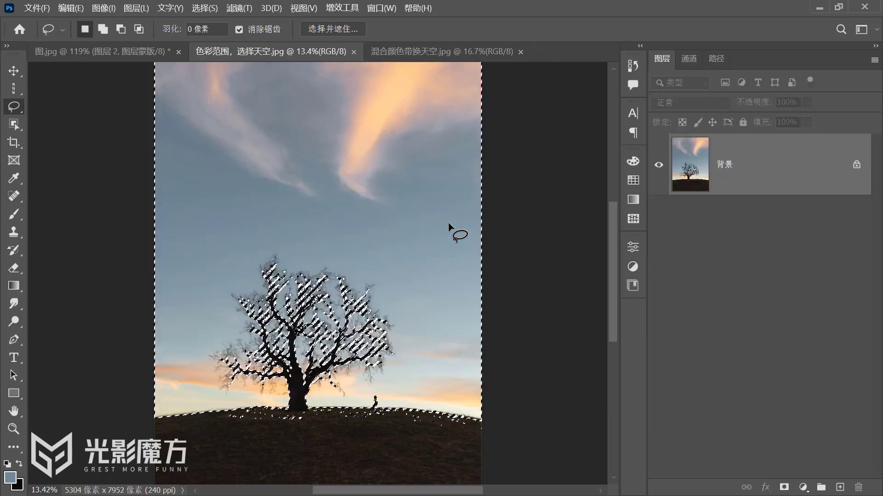
left_click(71, 8)
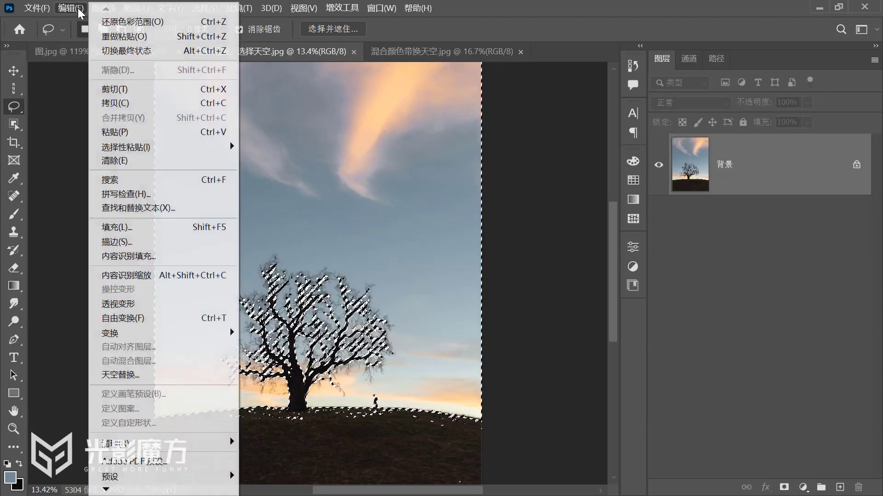
mouse_move(153, 149)
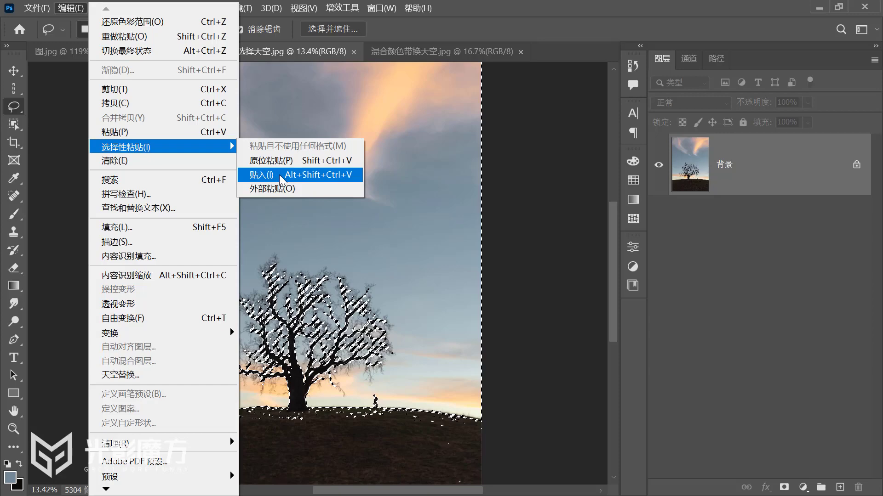
left_click(280, 175)
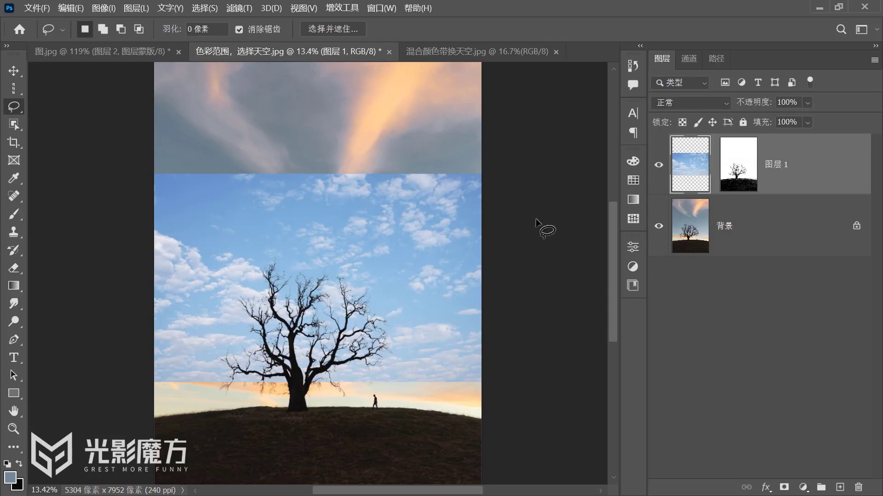
Enlarge and reposition the pasted cloud image with Free Transform so it covers the whole sky behind the tree
key("ctrl+minus")
key("ctrl+minus")
key("ctrl+t")
left_click_drag(443, 207, 599, 120)
left_click_drag(440, 207, 434, 178)
key("Return")
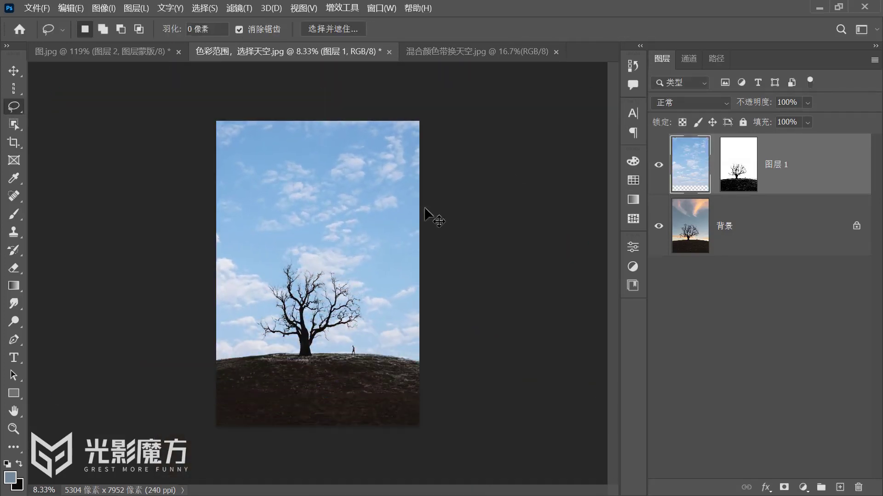
Compare the pasted cloud sky with the original by toggling 图层 1, and examine the hill close up for leftover sky traces
key("ctrl+plus")
key("ctrl+minus")
left_click(658, 165)
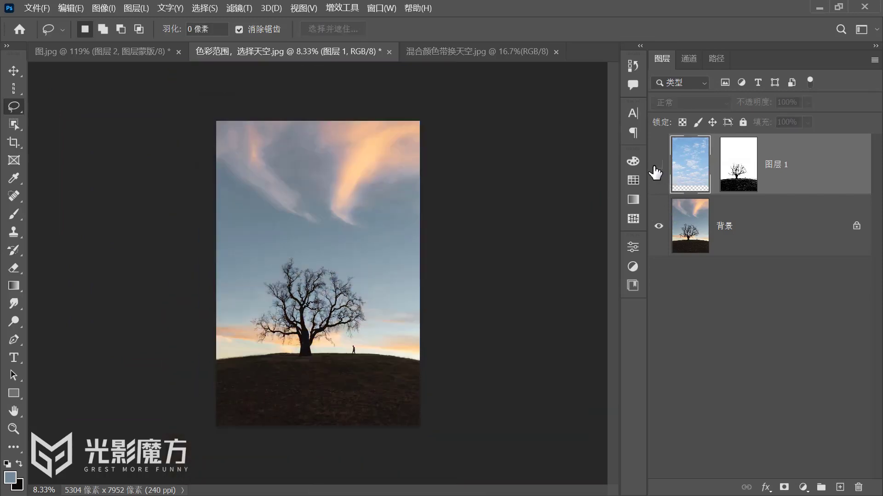
left_click(658, 165)
left_click(658, 165)
left_click(657, 166)
scroll(433, 434, "up", 8)
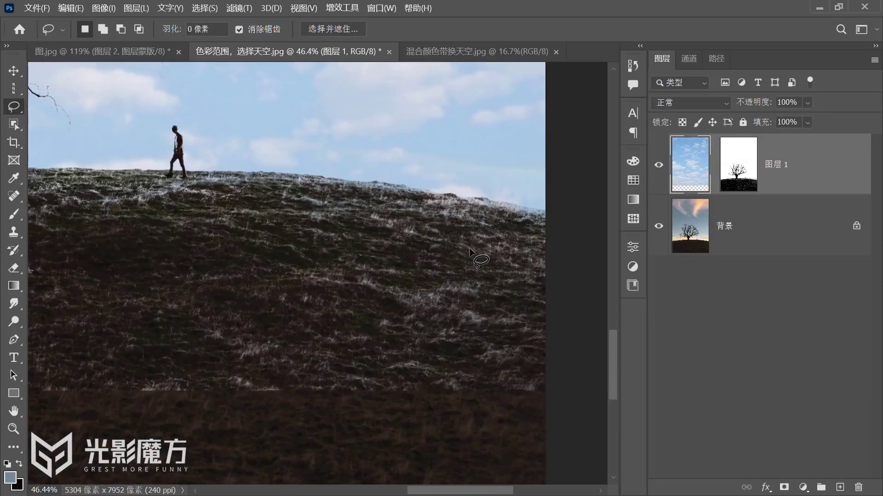
mouse_move(517, 234)
left_mouse_down()
mouse_move(281, 264)
mouse_move(577, 294)
mouse_move(354, 243)
left_mouse_up()
scroll(357, 276, "down", 4)
scroll(361, 287, "down", 2)
key("ctrl+d")
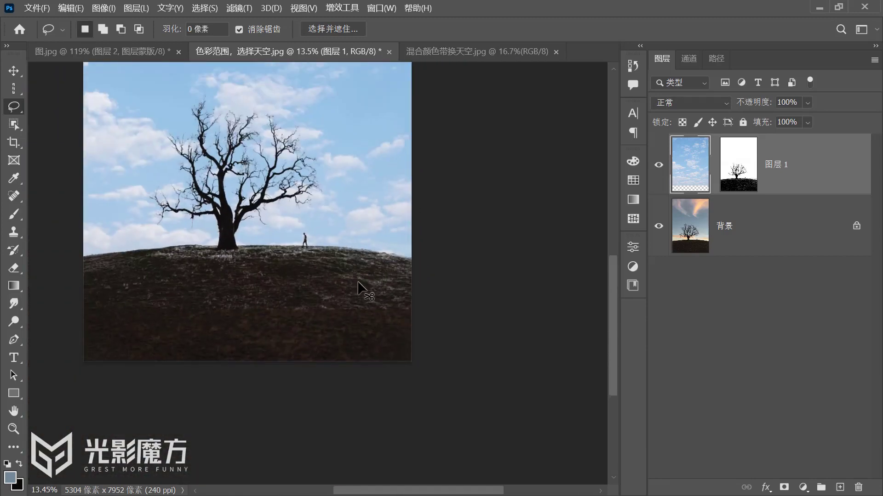
Paint black over the hill on 图层 1's layer mask with the Brush at 38% opacity to hide the pale sky traces
left_click_drag(361, 291, 400, 331)
left_click(745, 189)
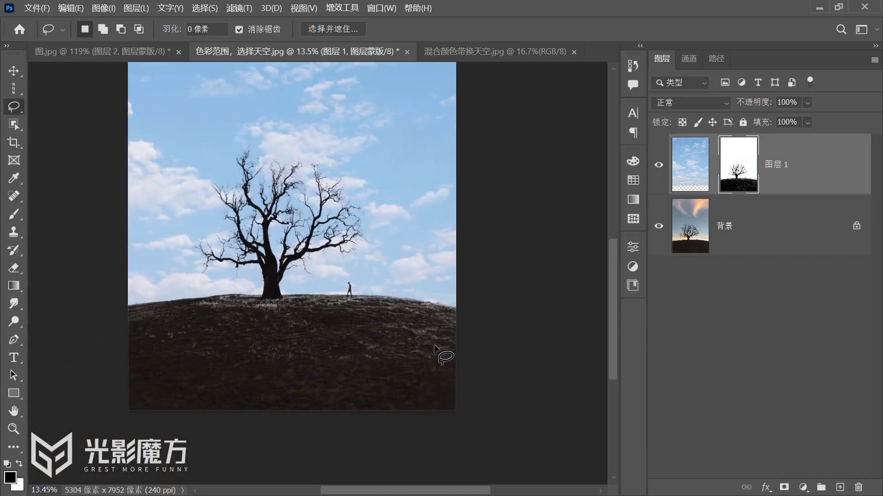
key("b")
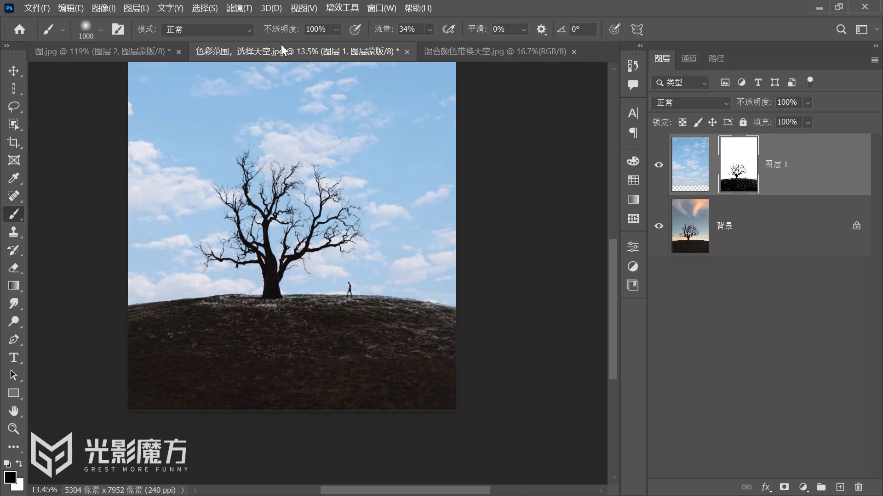
left_click_drag(290, 30, 248, 36)
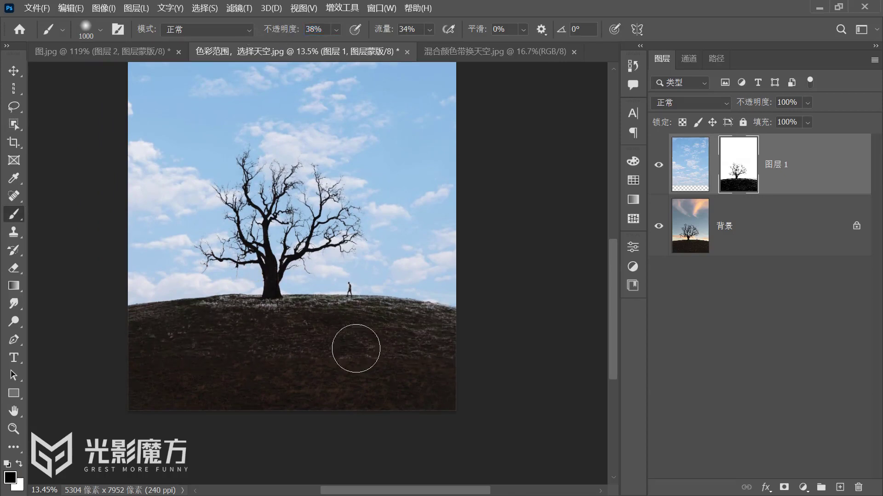
Refine the mask along the hill's upper edge and the tree base with smaller brush sizes between 250 and 500
key("bracketleft")
key("bracketleft")
key("bracketleft")
key("bracketleft")
key("bracketleft")
key("bracketleft")
key("bracketleft")
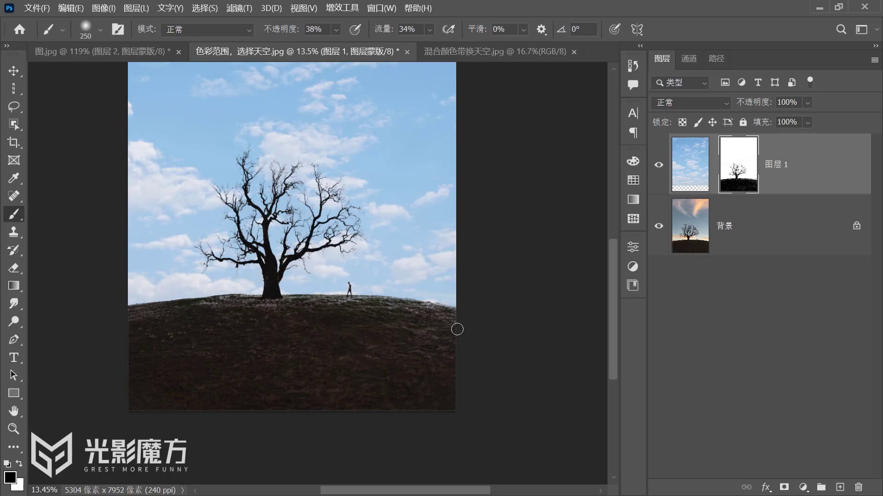
key("bracketright")
key("bracketleft")
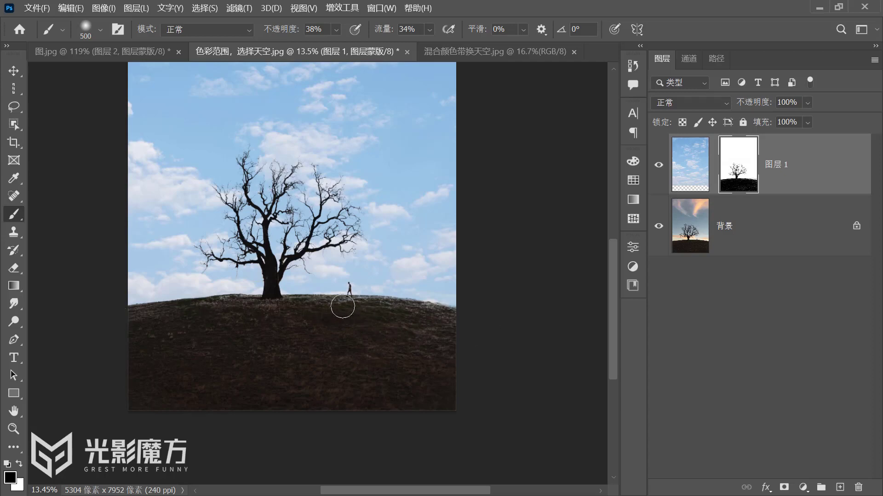
key("bracketright")
key("bracketright")
Compare the masked sky with the original by toggling 图层 1, for the whole picture and close up on the tree branches
key("ctrl+minus")
key("ctrl+minus")
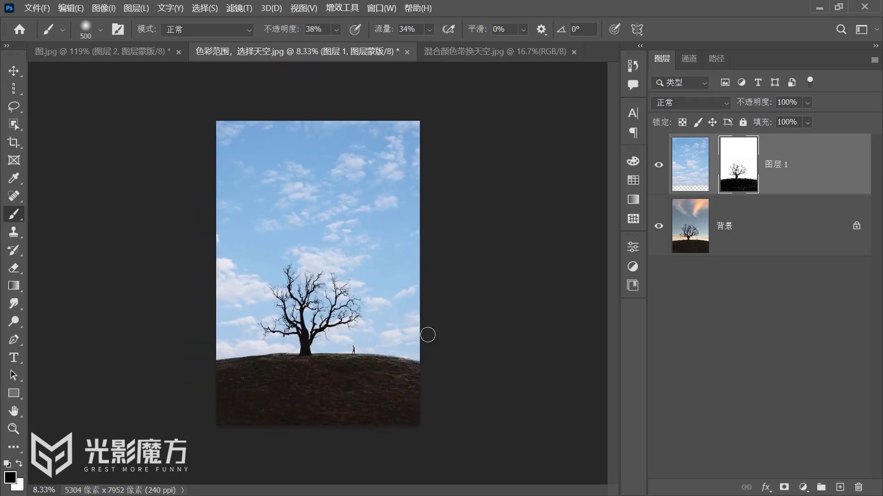
left_click(659, 166)
left_click(658, 166)
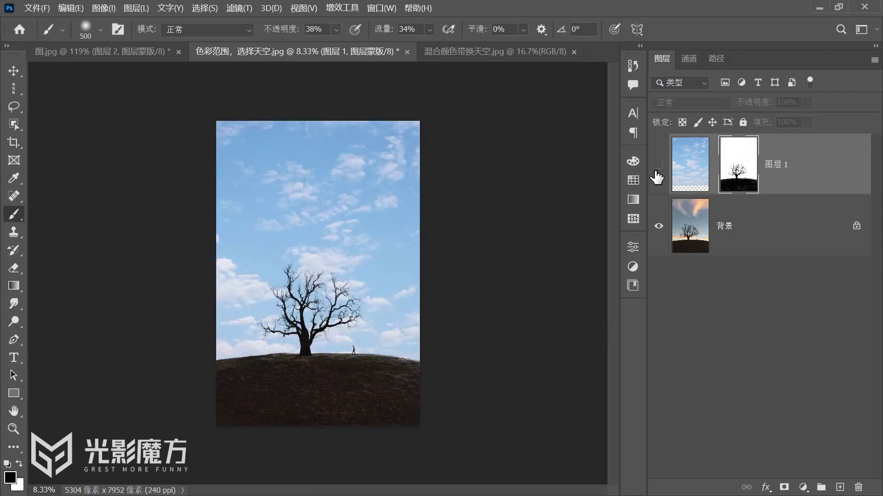
left_click(658, 166)
left_click(658, 166)
scroll(370, 296, "up", 2)
scroll(370, 296, "up", 10)
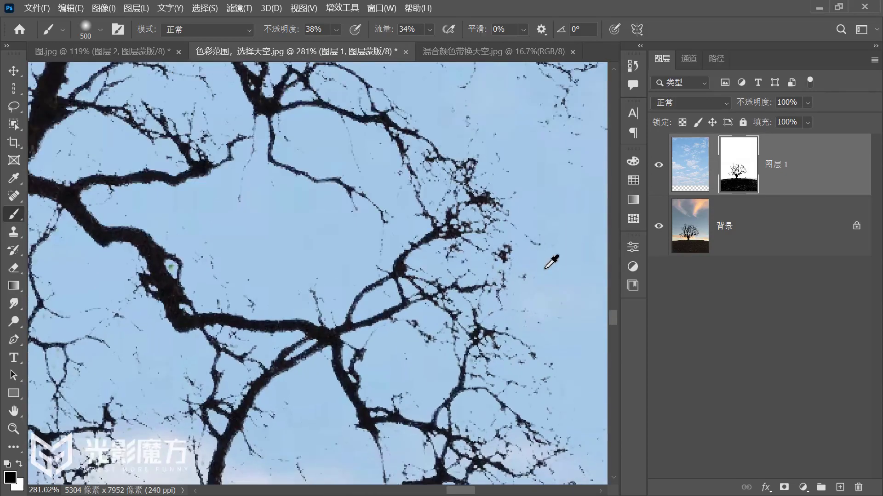
scroll(551, 262, "down", 2)
left_click(659, 165)
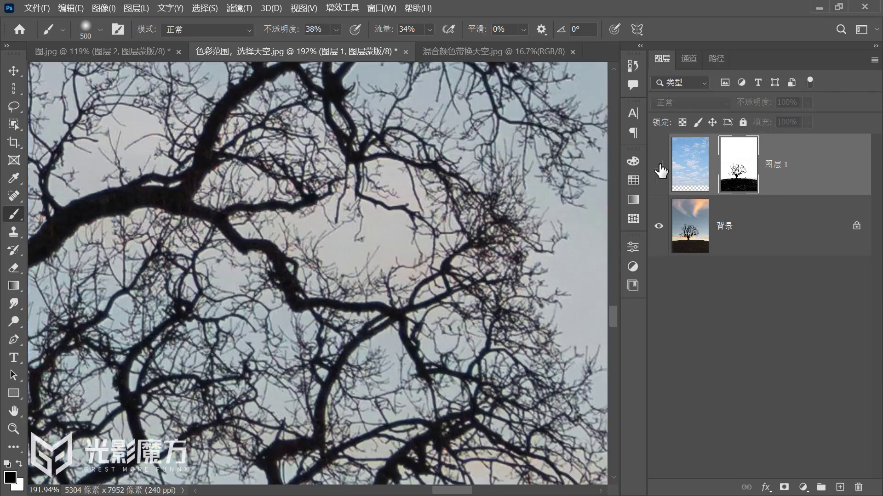
left_click(659, 166)
left_click(659, 165)
left_click(658, 166)
scroll(366, 253, "down", 6)
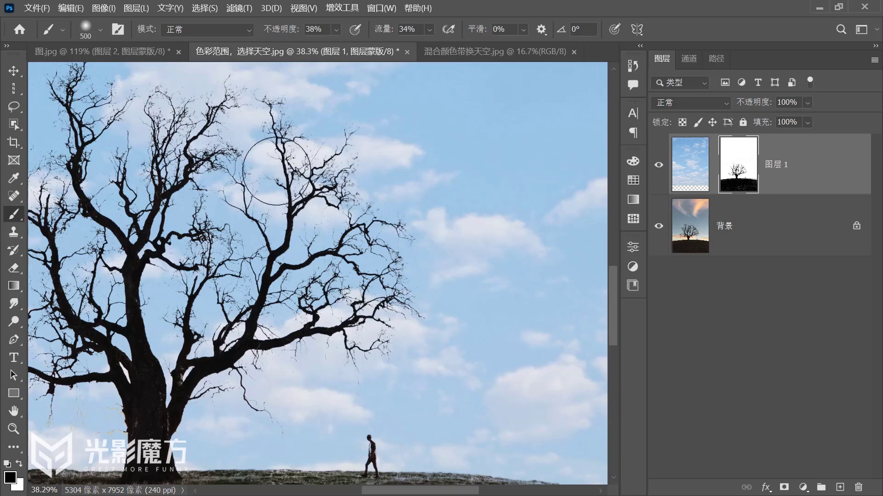
left_click(195, 9)
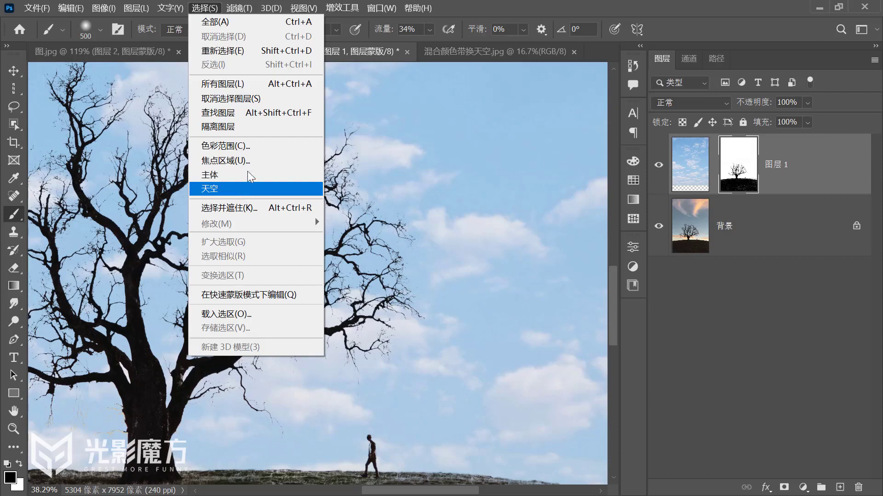
left_click(251, 146)
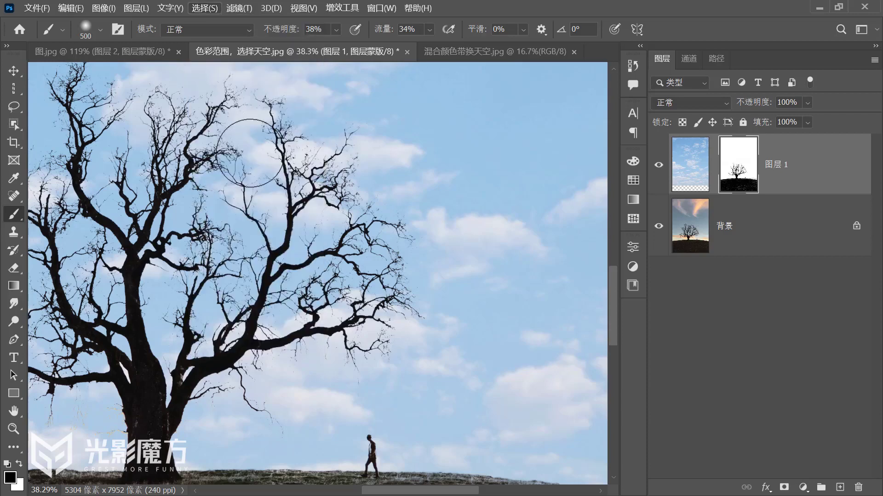
Delete the layer mask from 图层 1
scroll(459, 237, "down", 5)
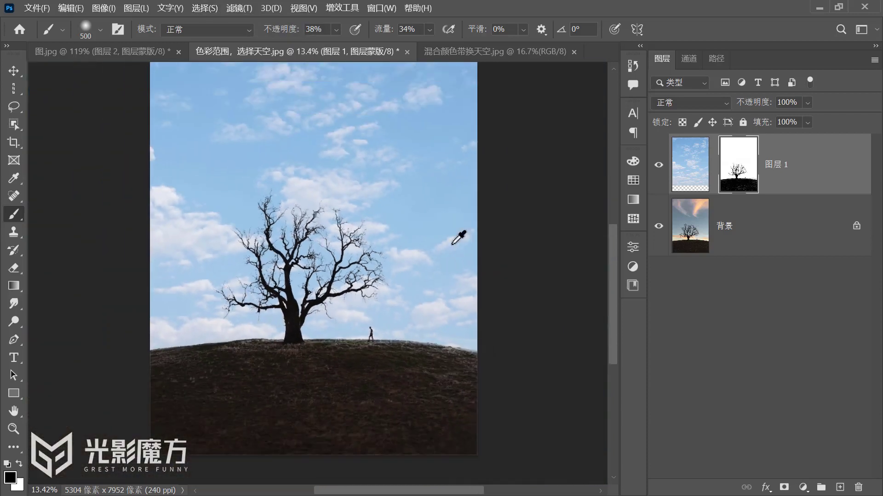
right_click(738, 170)
left_click(747, 191)
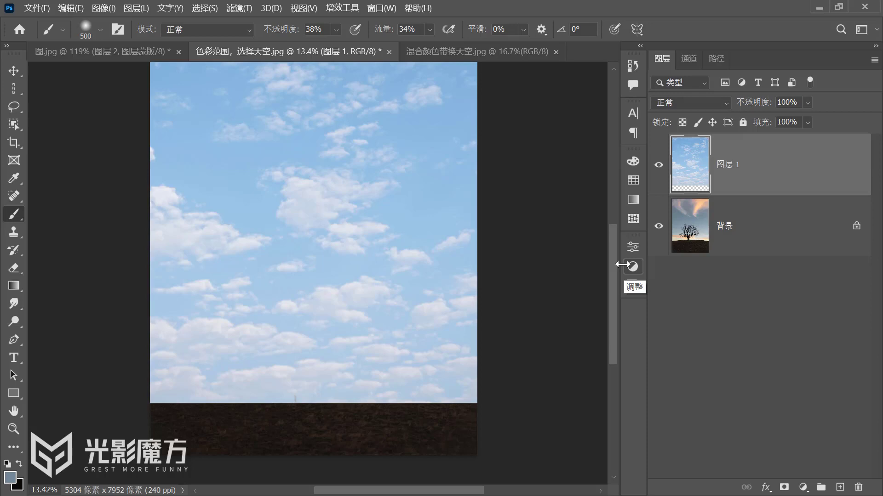
Clear the duplicate 投影 entries from the effects list in 图层 1's layer style and confirm
double_click(822, 177)
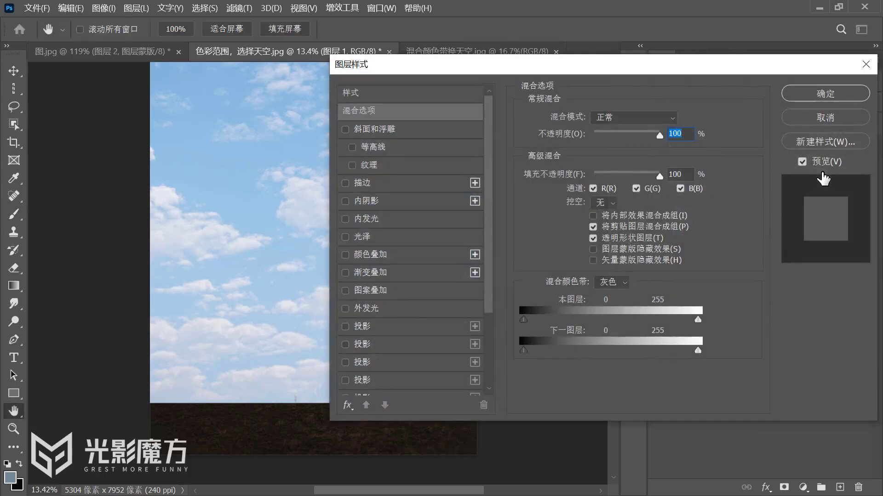
left_click(347, 405)
left_click(368, 404)
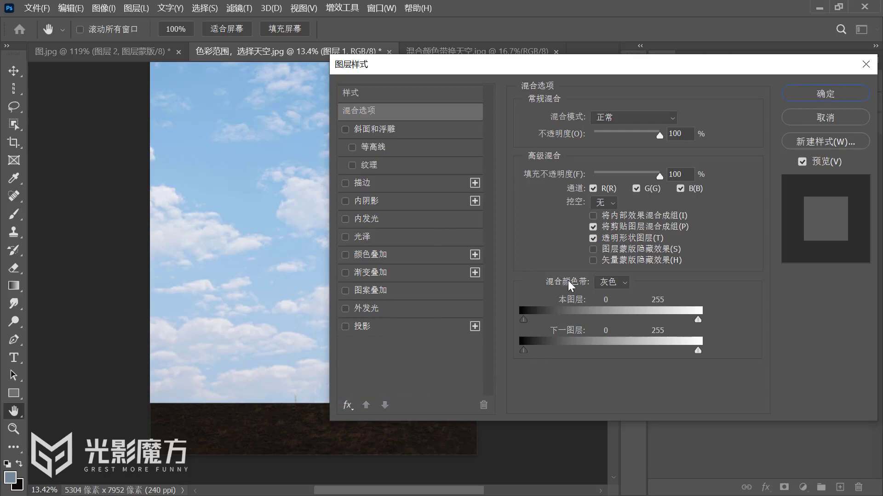
scroll(294, 232, "up", 2)
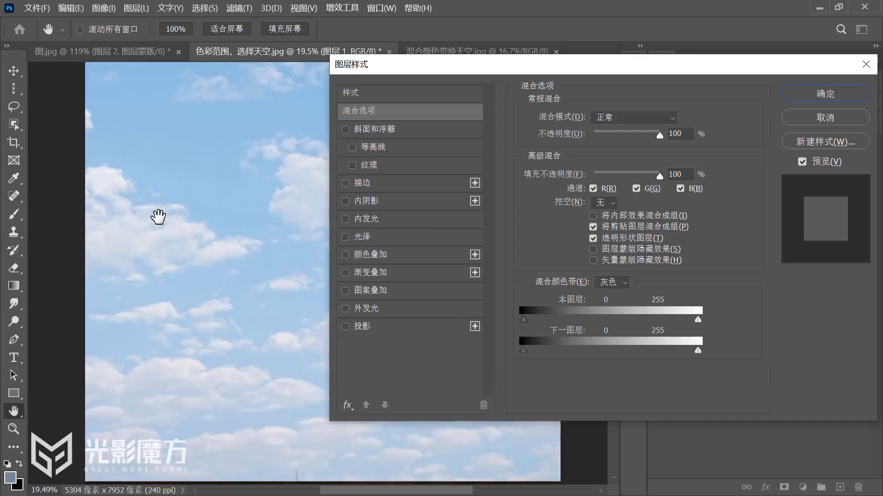
key("Return")
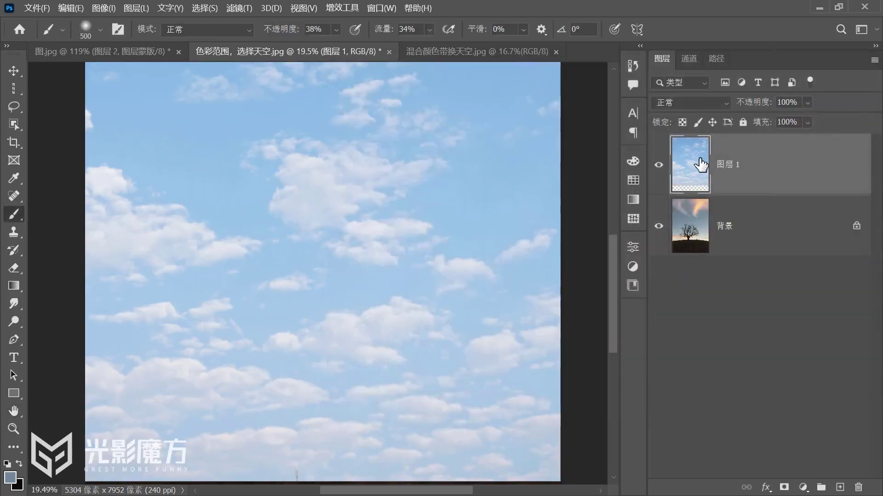
Open the blending options of 图层 1 and set 混合颜色带 to 灰色
scroll(331, 192, "right", 5)
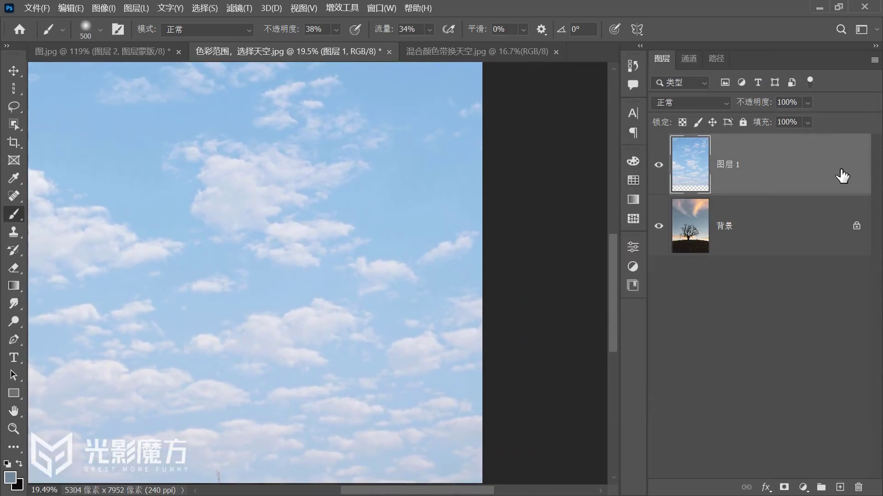
double_click(843, 176)
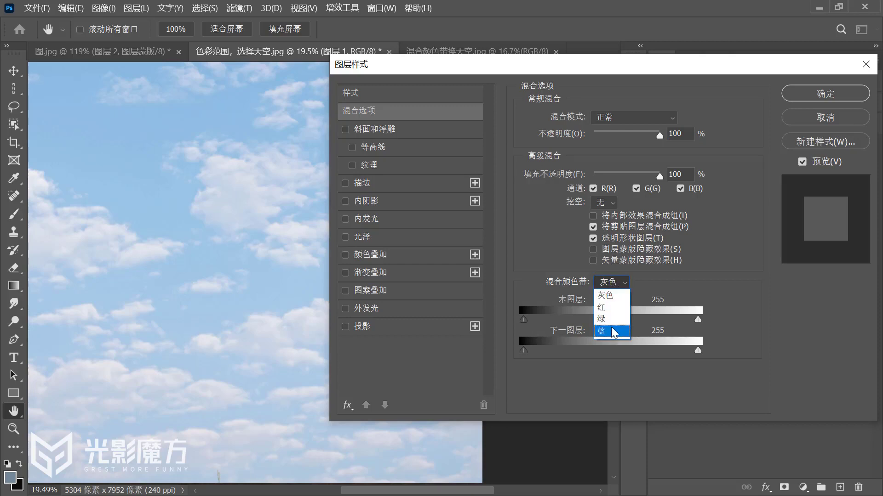
left_click(614, 296)
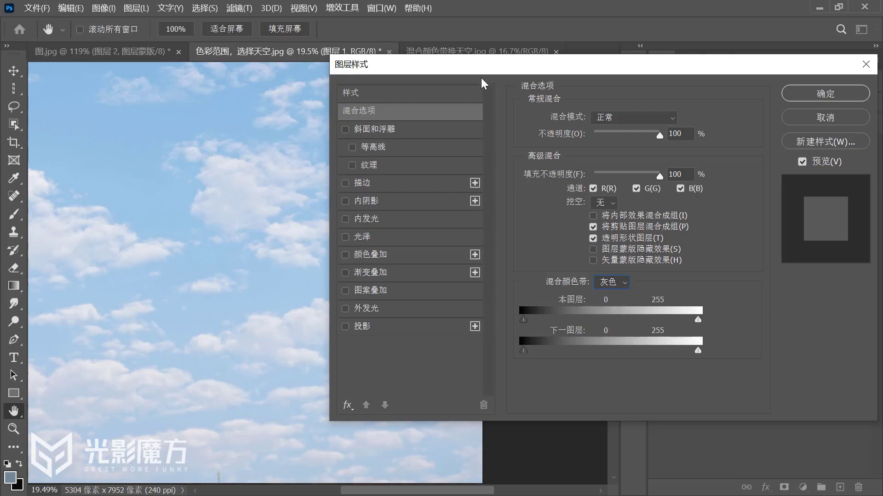
left_click_drag(486, 66, 444, 318)
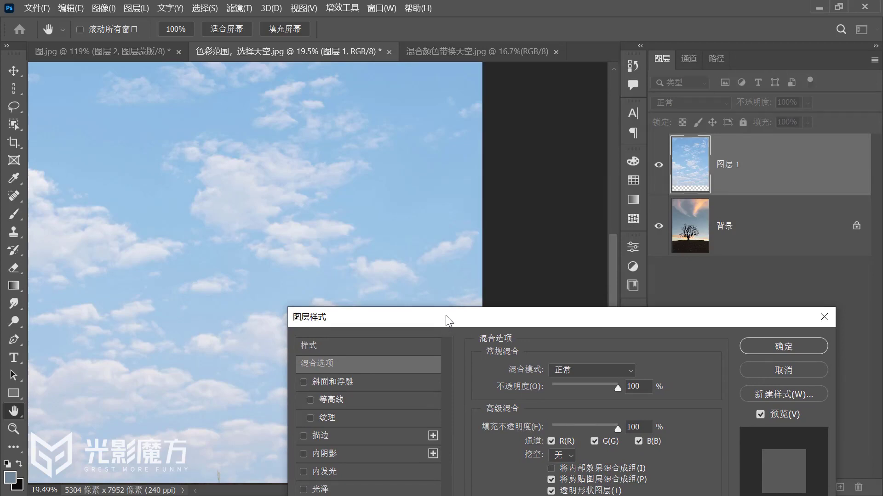
left_click_drag(446, 317, 484, 48)
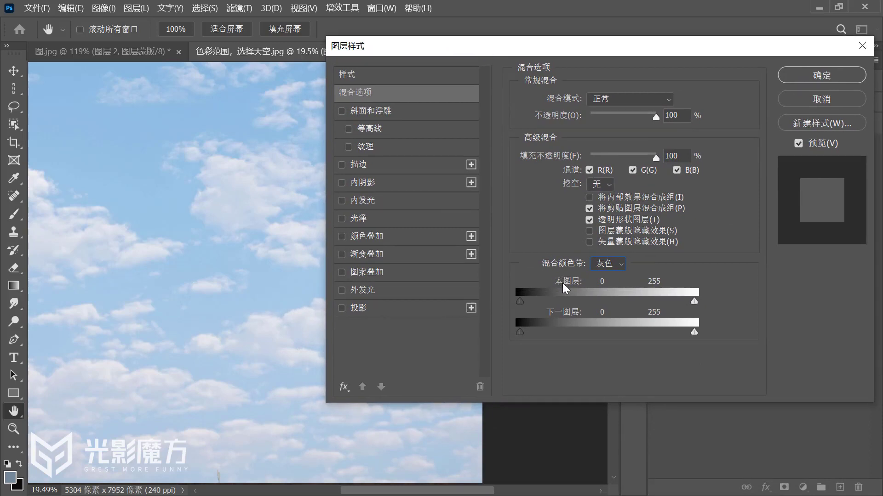
Try hiding the cloud layer's dark tones with the 本图层 black point at 203, and its highlights with the white point
left_click_drag(521, 300, 660, 309)
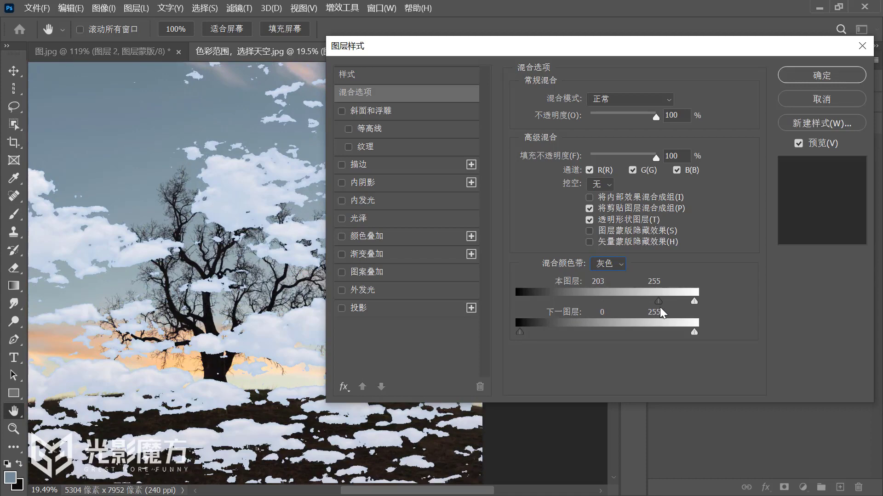
key("ctrl+minus")
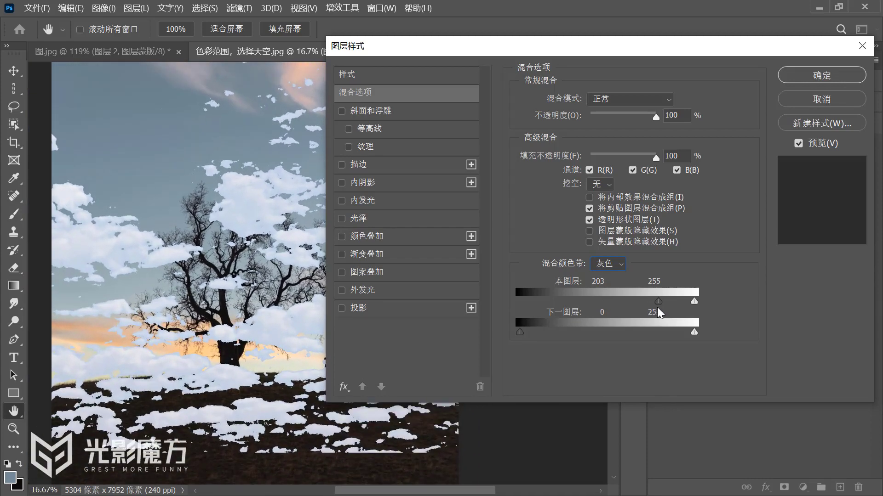
left_click_drag(657, 305, 509, 284)
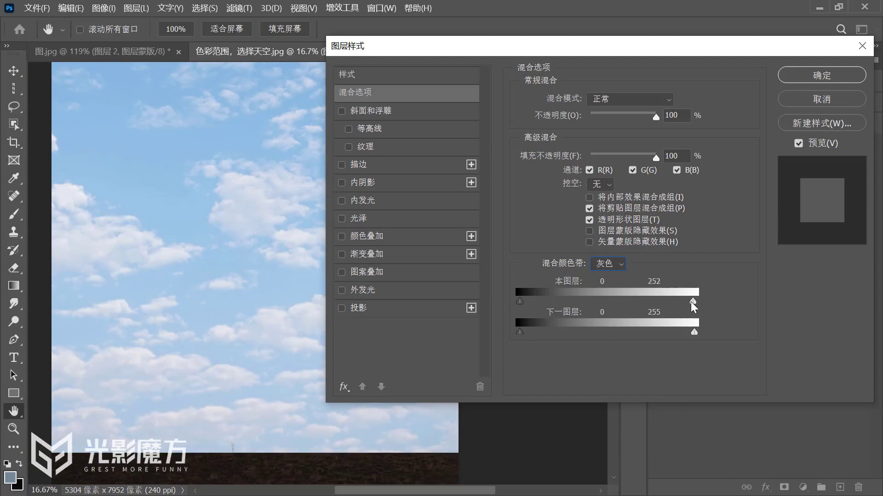
mouse_move(690, 301)
left_mouse_down()
mouse_move(644, 301)
mouse_move(690, 301)
left_mouse_up()
Set the black point of 下一图层 to a split range of 84 / 119 so the dark tree and hill show through
left_click_drag(520, 334, 602, 331)
key("alt")
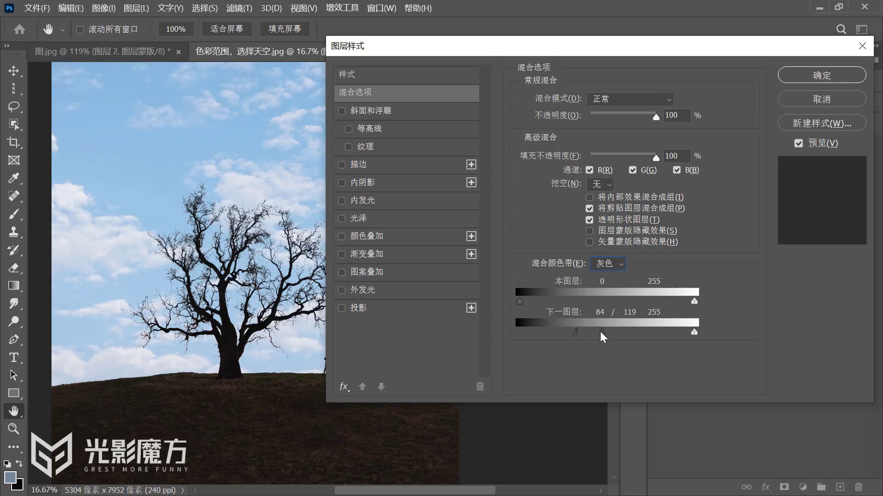
Examine the tree branches close up with the layer style preview off and on
left_click(290, 306, "ctrl")
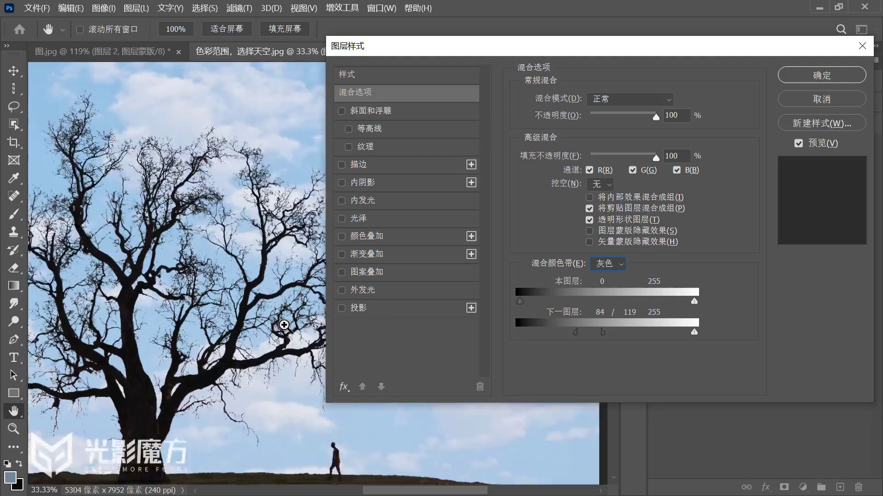
left_click(285, 290, "ctrl")
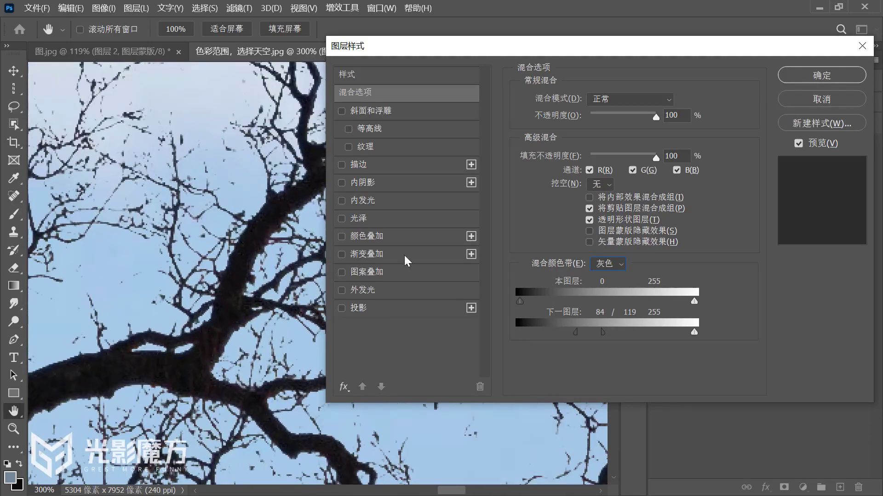
left_click(799, 144)
left_click(801, 145)
key("ctrl+minus")
key("ctrl+minus")
key("ctrl+minus")
key("ctrl+minus")
key("ctrl+minus")
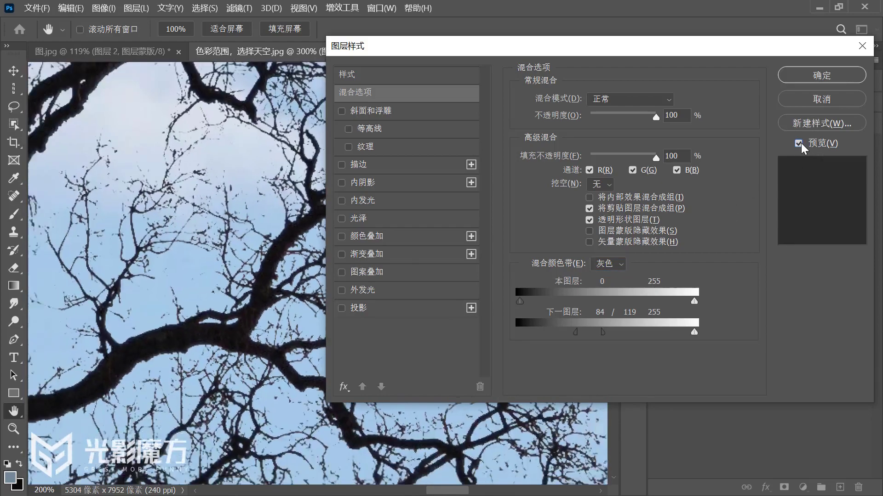
key("ctrl+minus")
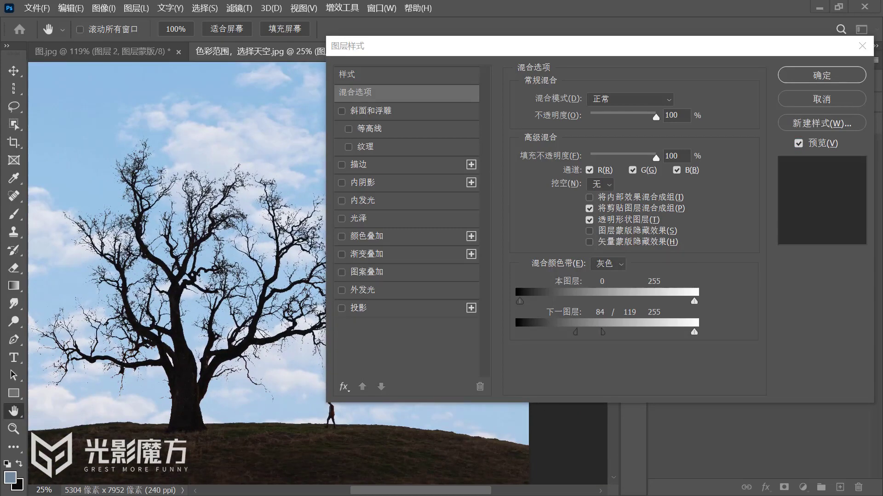
Mark the 本图层 and 下一图层 sliders and the black point ranges with red rectangles in a temporary screen capture, and discard it
key("alt+a")
mouse_move(482, 174)
left_mouse_down()
mouse_move(726, 359)
mouse_move(753, 363)
left_mouse_up()
left_click(400, 381)
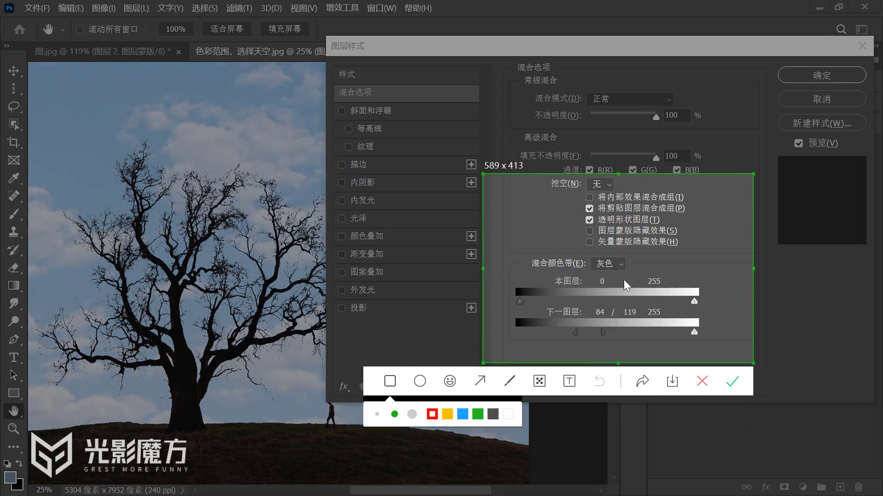
left_click_drag(516, 271, 715, 305)
mouse_move(713, 342)
left_mouse_down()
mouse_move(520, 315)
mouse_move(513, 306)
left_mouse_up()
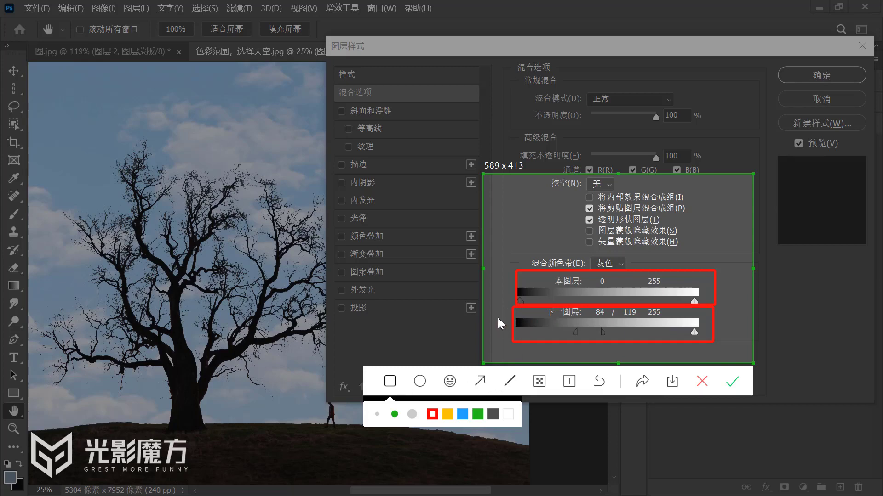
left_click_drag(498, 314, 578, 358)
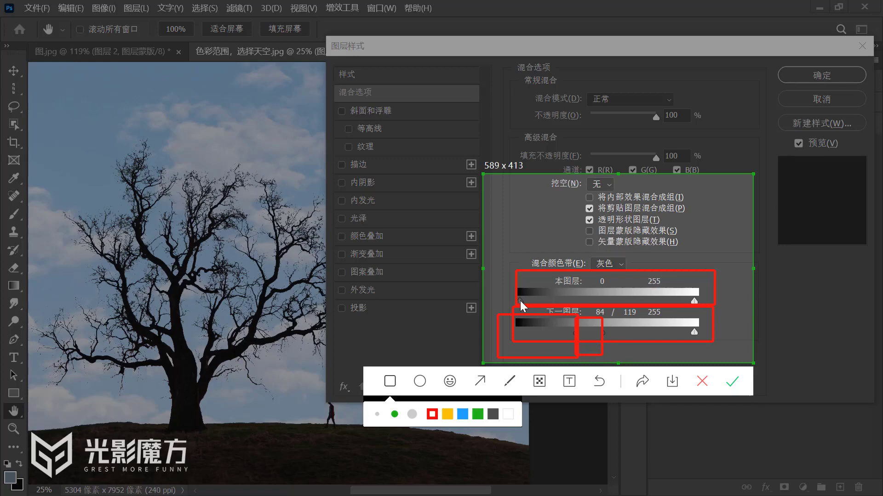
key("Escape")
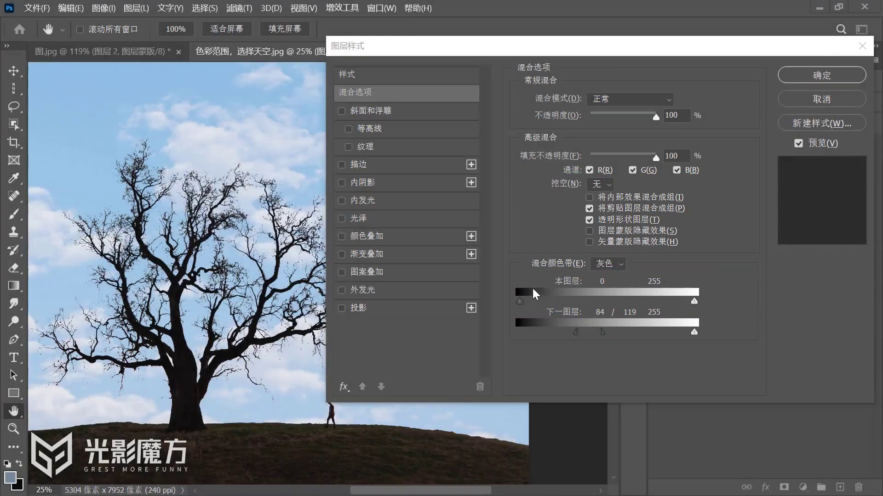
Lower the white point of 下一图层 so the sunset glow shows through the cloud layer, and apply the blending options
left_click(694, 333)
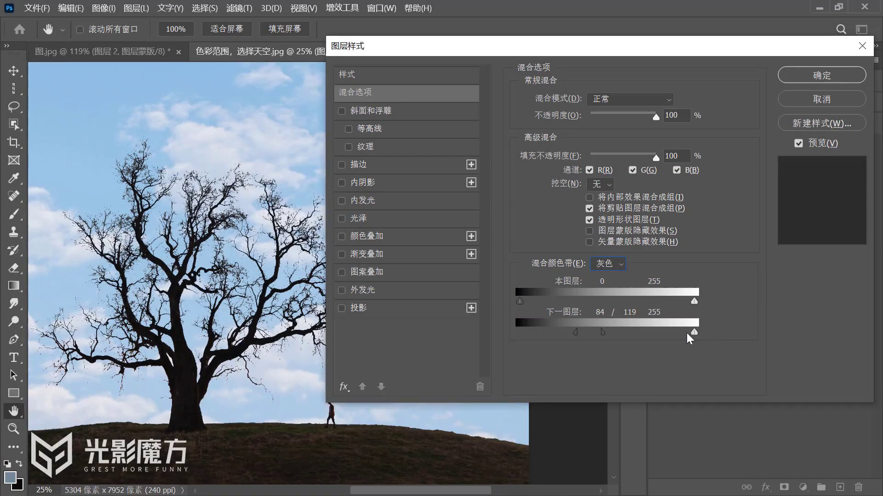
left_click_drag(696, 333, 600, 329)
key("Return")
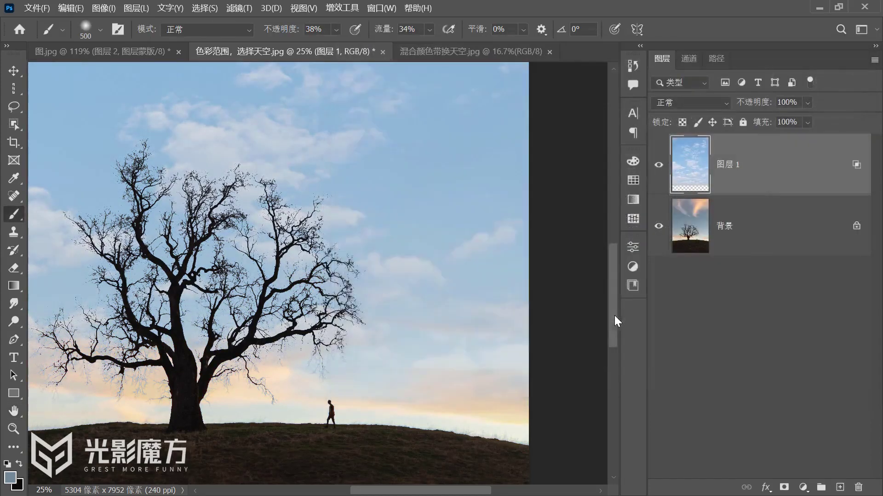
Compare the whole tree photo with the cloud layer 图层 1 hidden and shown
key("ctrl+minus")
key("ctrl+minus")
key("ctrl+minus")
left_click(658, 177)
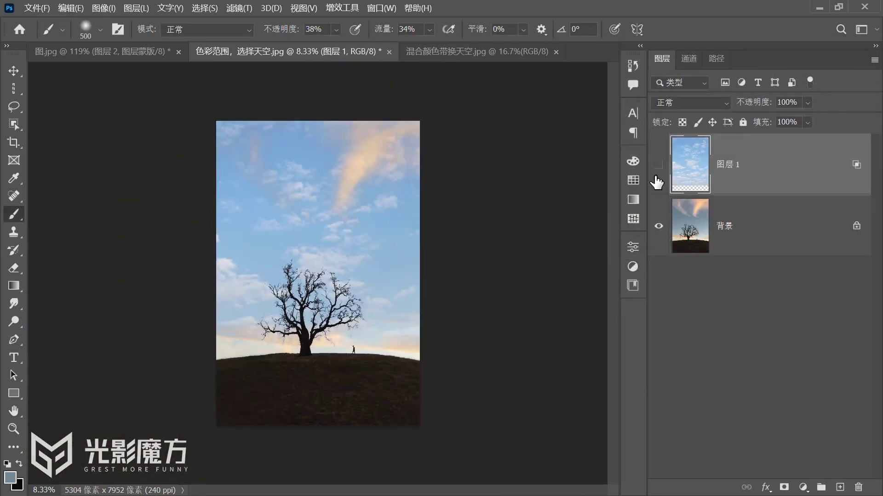
left_click(656, 177)
key("ctrl+plus")
left_click(656, 177)
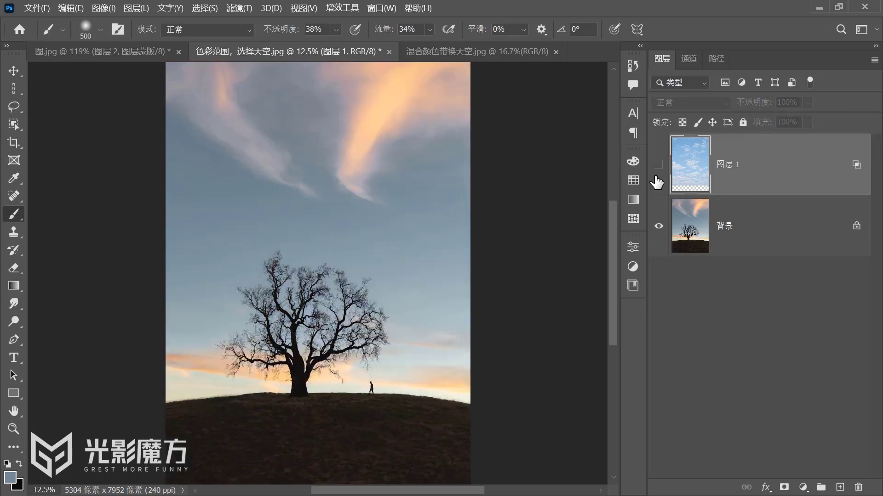
left_click(656, 177)
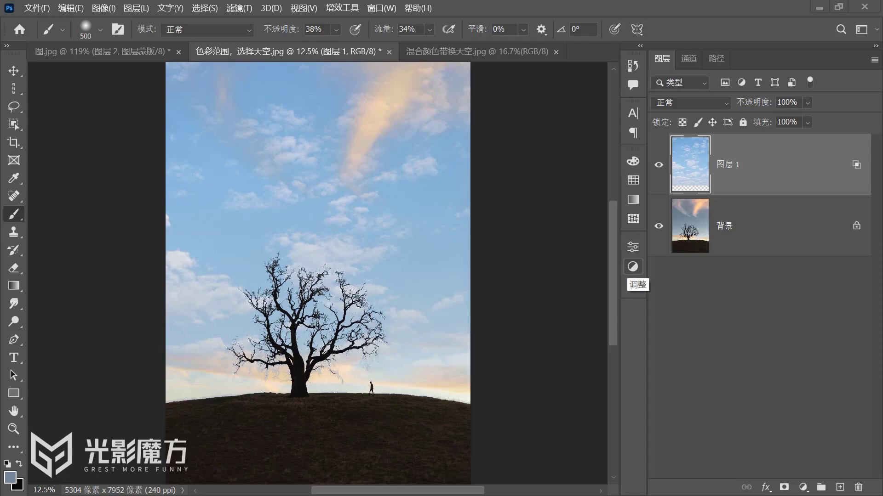
left_click(633, 267)
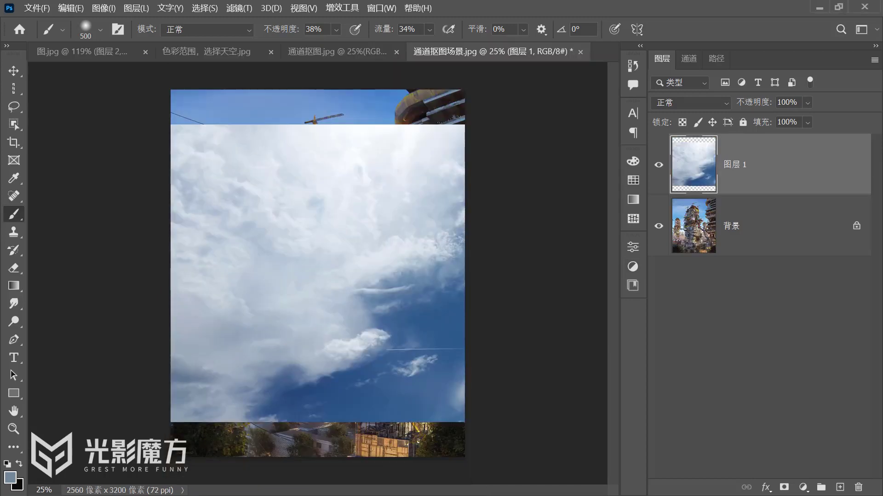
Inspect the city buildings in 通道抠图场景.jpg with the cloud layer 图层 1 hidden, and show the layer again
left_click(658, 165)
left_click(14, 70)
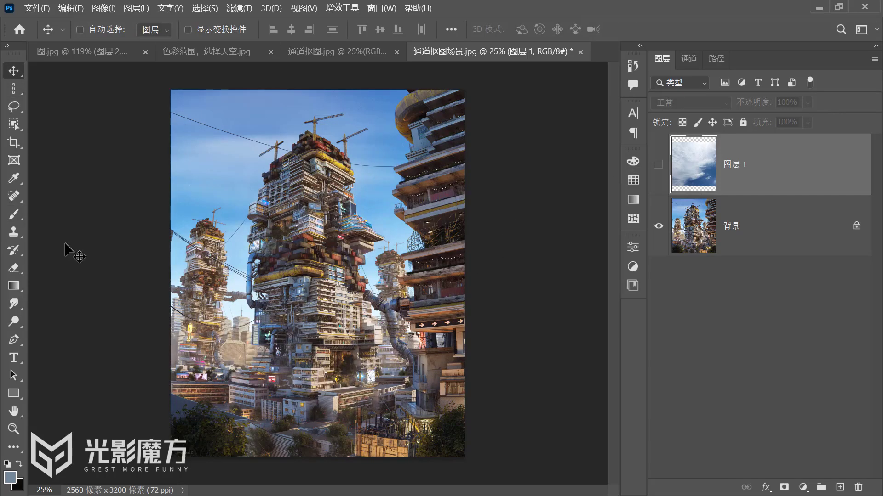
left_click(14, 107)
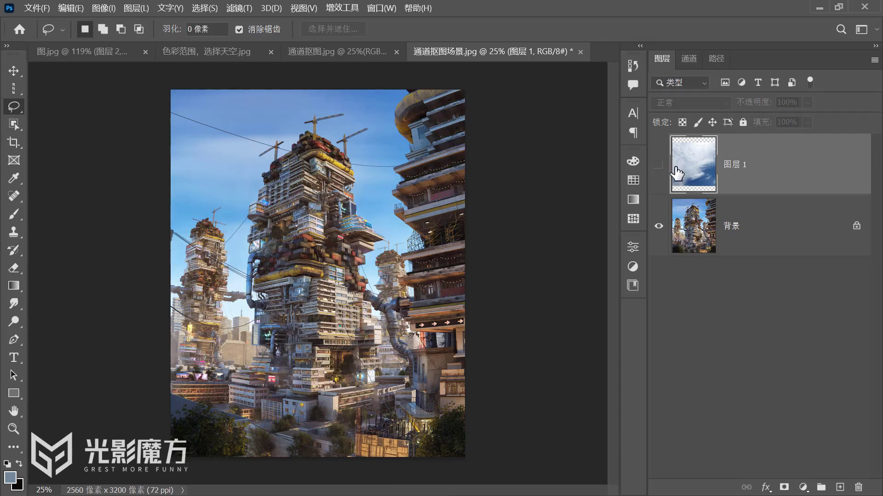
left_click(659, 165)
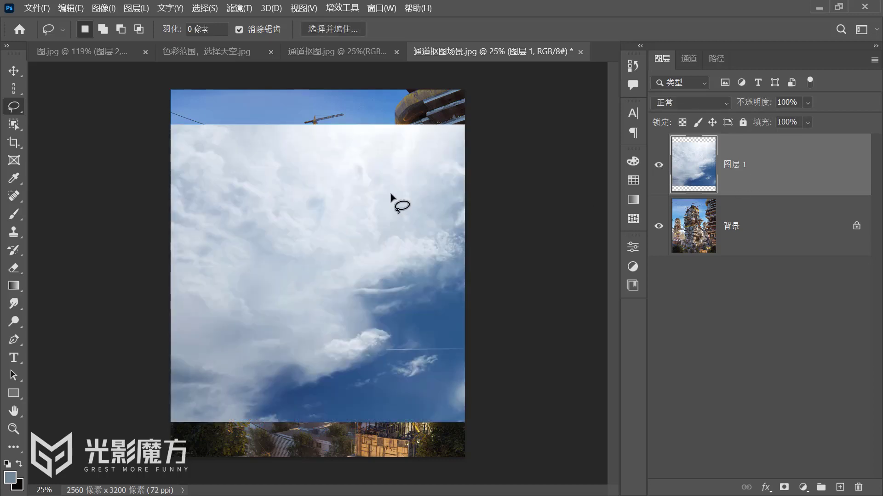
Move the cloud layer upward so it covers the top of the city scene
key("v")
mouse_move(443, 191)
left_mouse_down()
mouse_move(357, 140)
mouse_move(312, 143)
left_mouse_up()
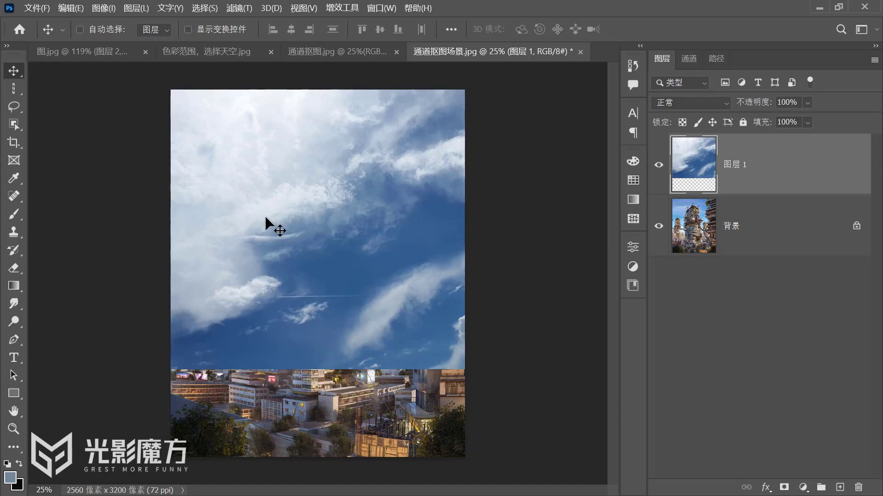
mouse_move(318, 242)
left_mouse_down()
mouse_move(169, 100)
mouse_move(297, 200)
mouse_move(305, 234)
mouse_move(314, 235)
left_mouse_up()
Set the 本图层 black point of 图层 1 to a split range of 102 / 213 in the blending options and apply it
double_click(835, 169)
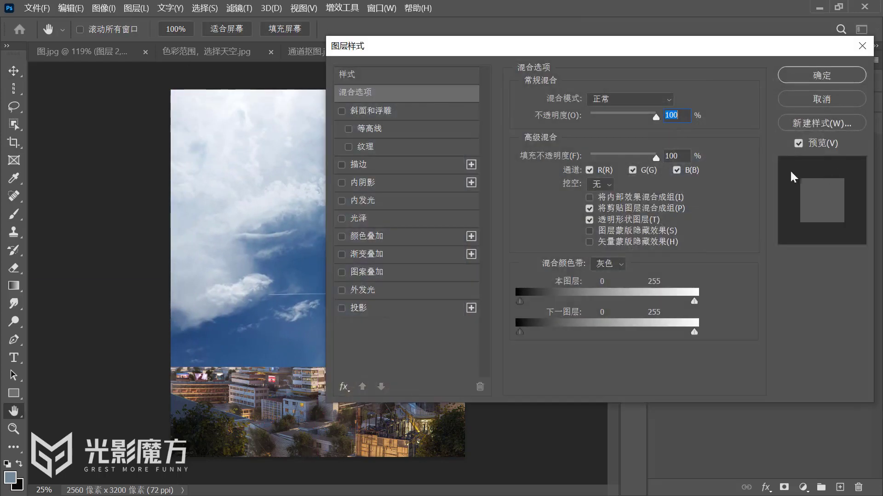
left_click_drag(494, 50, 593, 46)
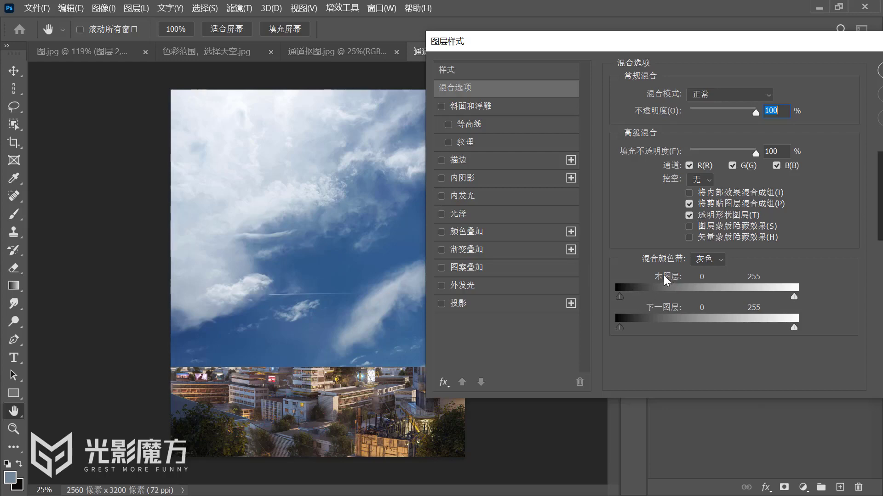
left_click_drag(619, 299, 692, 291)
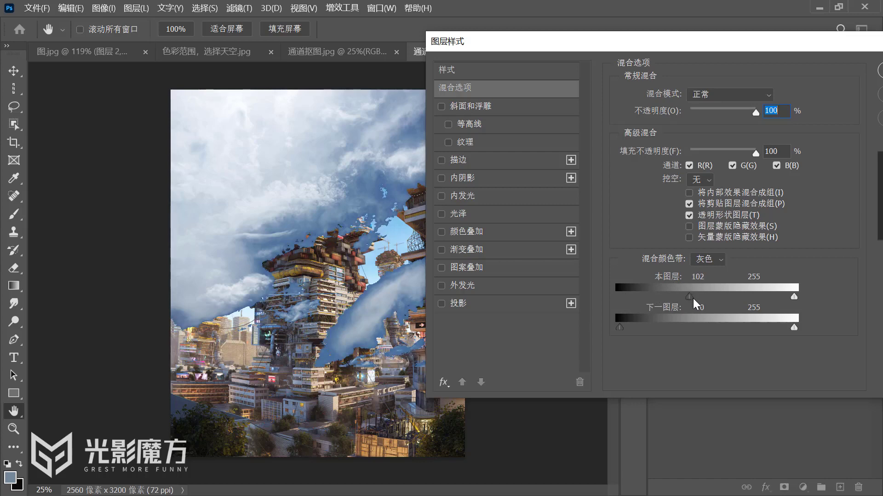
key("alt")
left_click_drag(690, 298, 766, 295)
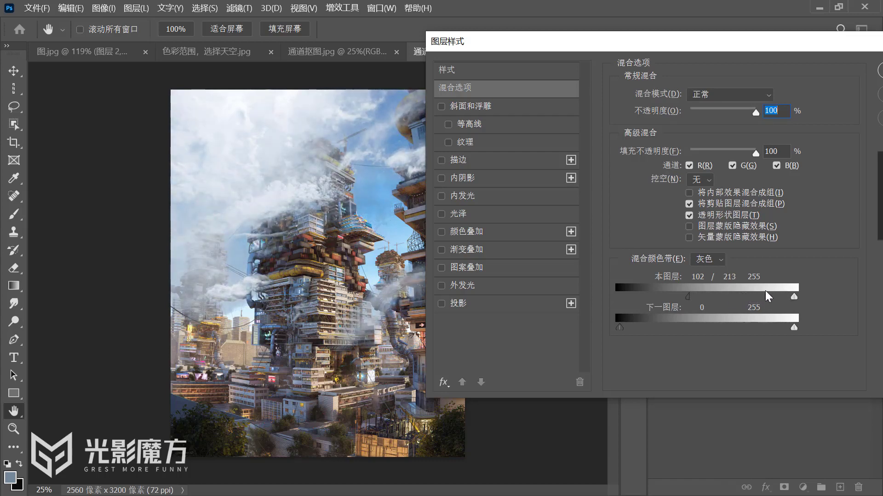
key("Return")
Compare the full city scene repeatedly with the blended cloud layer hidden and shown
key("ctrl+minus")
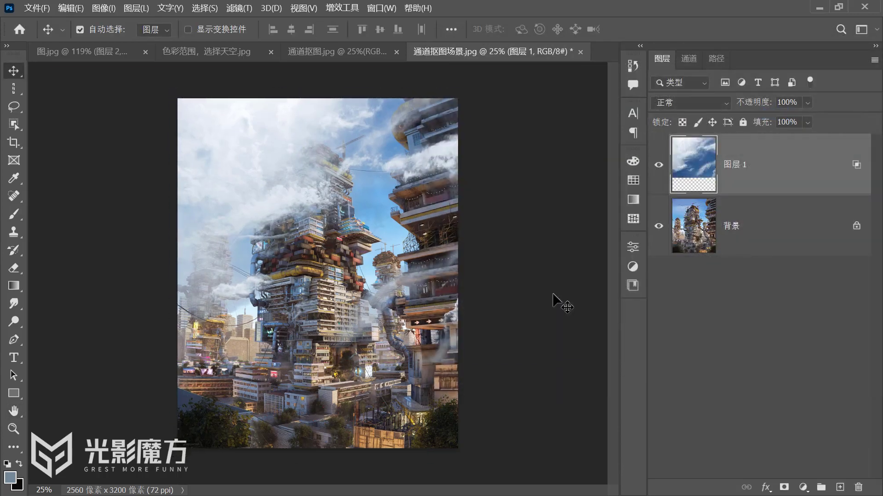
left_click(660, 172)
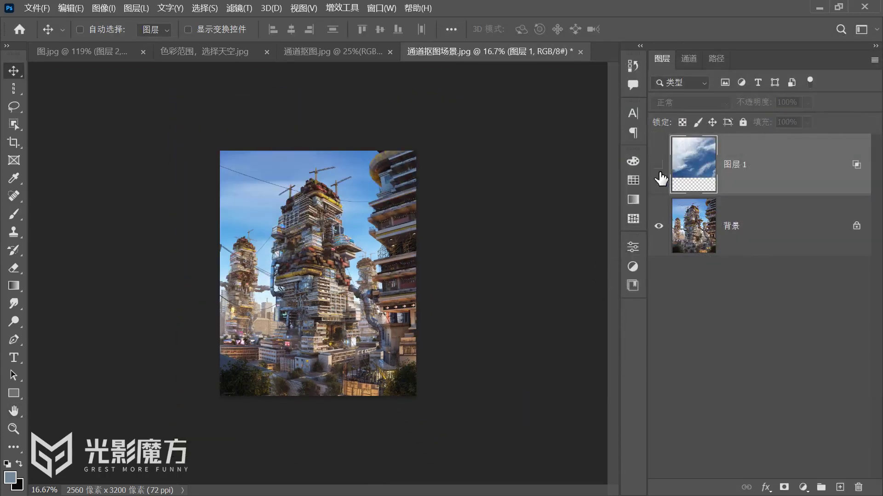
left_click(661, 177)
left_click(660, 175)
left_click(660, 174)
left_click(660, 174)
left_click(660, 174)
left_click(660, 175)
left_click(660, 175)
left_click(660, 177)
left_click(660, 177)
Set 图层 1 to the 滤色 blend mode at 100% opacity
left_click_drag(762, 107, 821, 115)
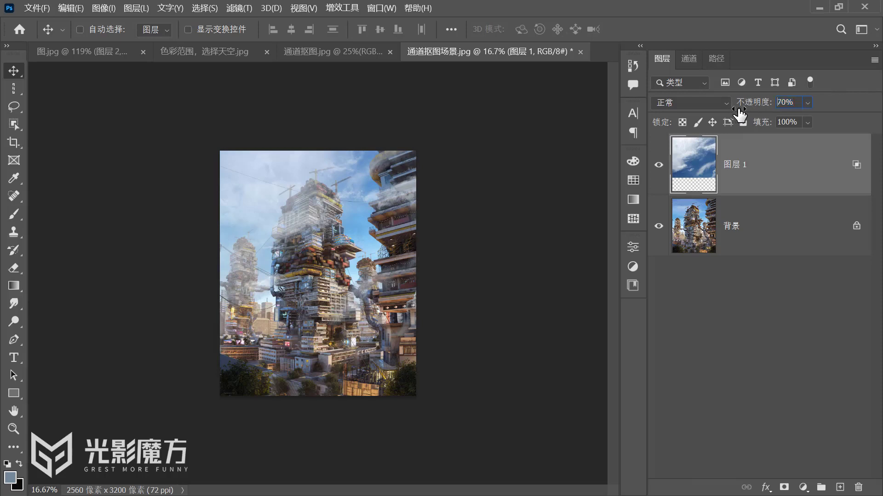
left_click(690, 103)
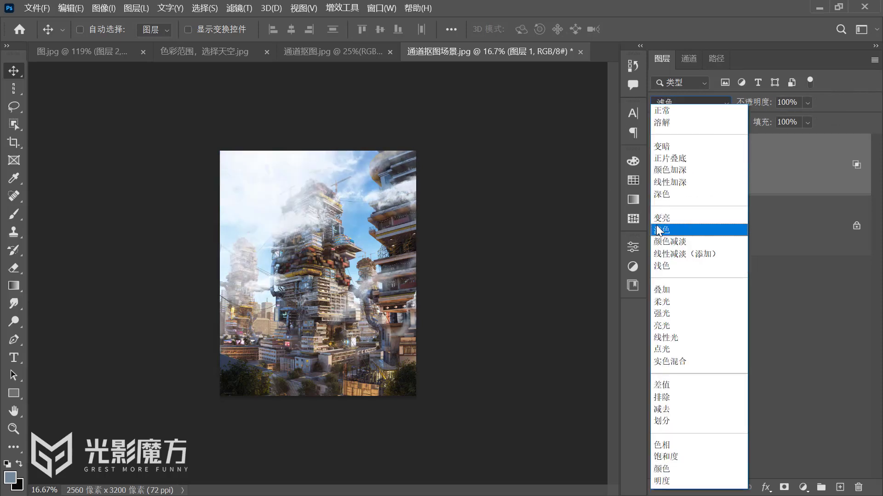
left_click(662, 230)
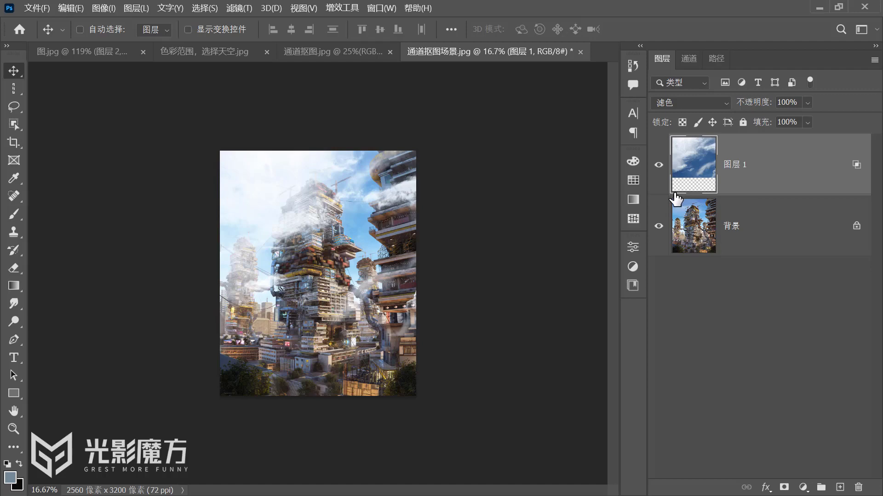
Review the blending options of 图层 1 and leave them without changes
double_click(789, 186)
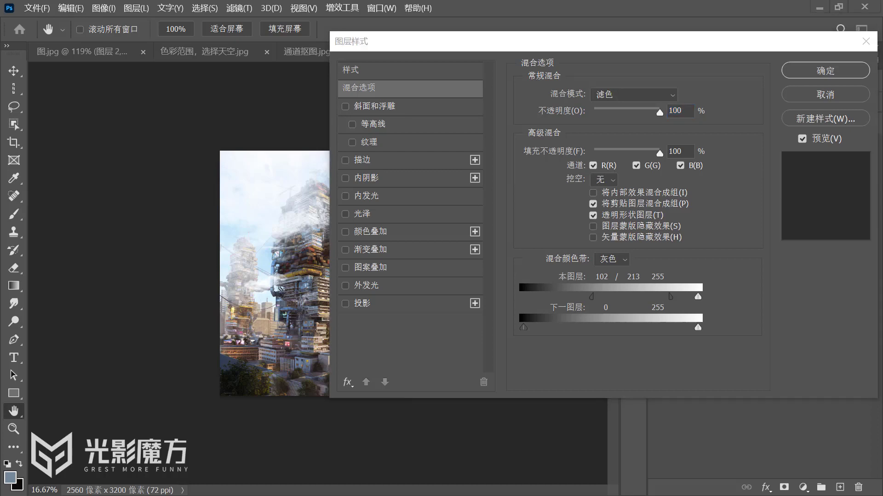
left_click(856, 106)
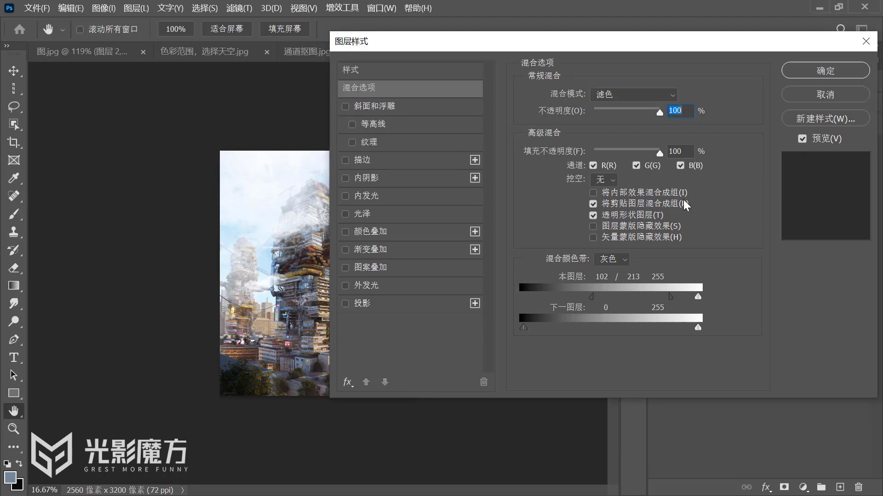
left_click(817, 95)
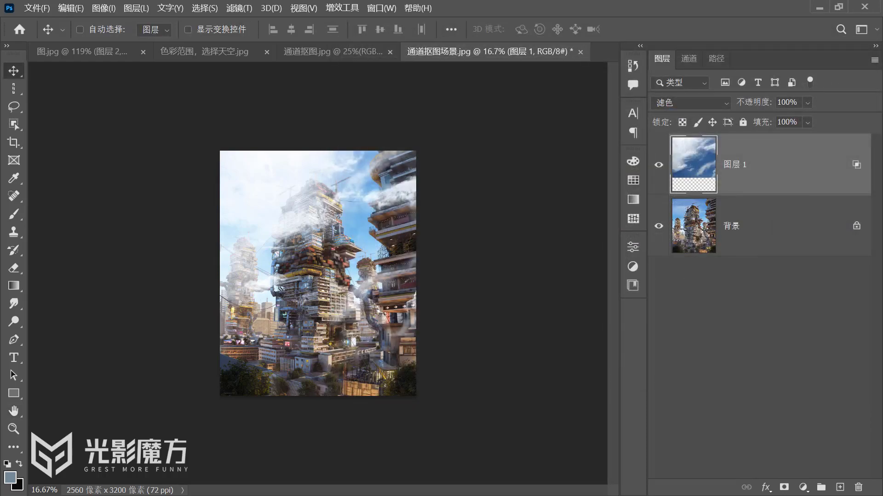
Open the field and cloud photo 2.jpg and activate the Lasso tool
left_click_drag(839, 7, 578, 46)
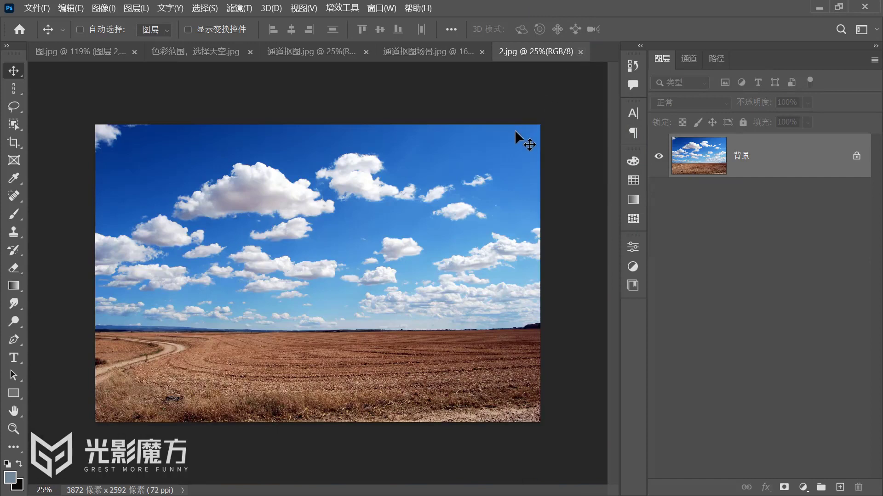
scroll(212, 203, "up", 3)
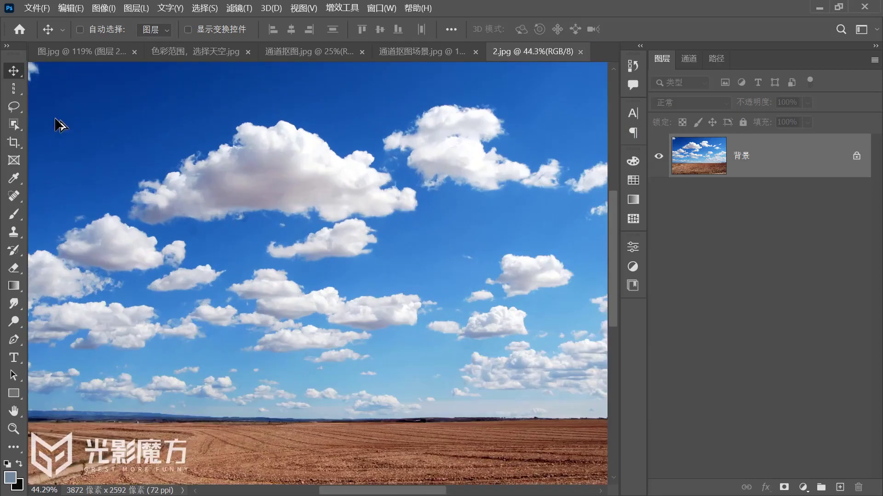
left_click(14, 107)
mouse_move(296, 86)
left_mouse_down()
mouse_move(133, 199)
mouse_move(253, 246)
mouse_move(440, 272)
mouse_move(383, 85)
left_mouse_up()
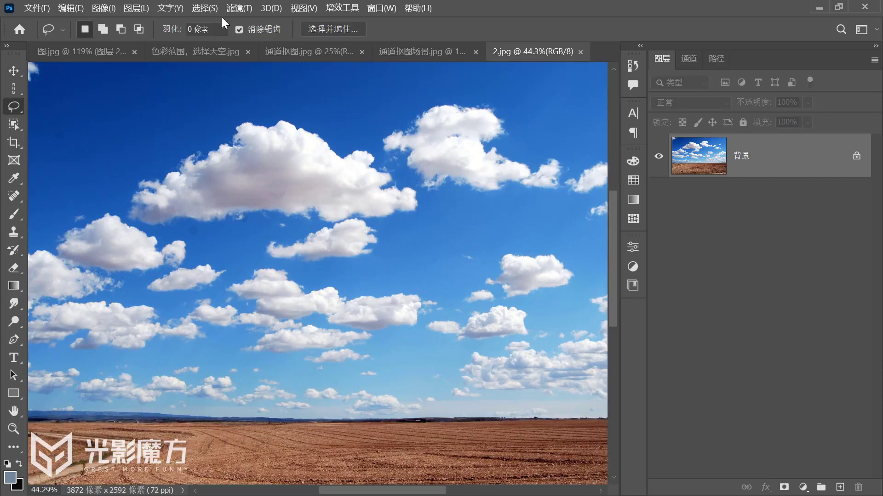
left_click(207, 8)
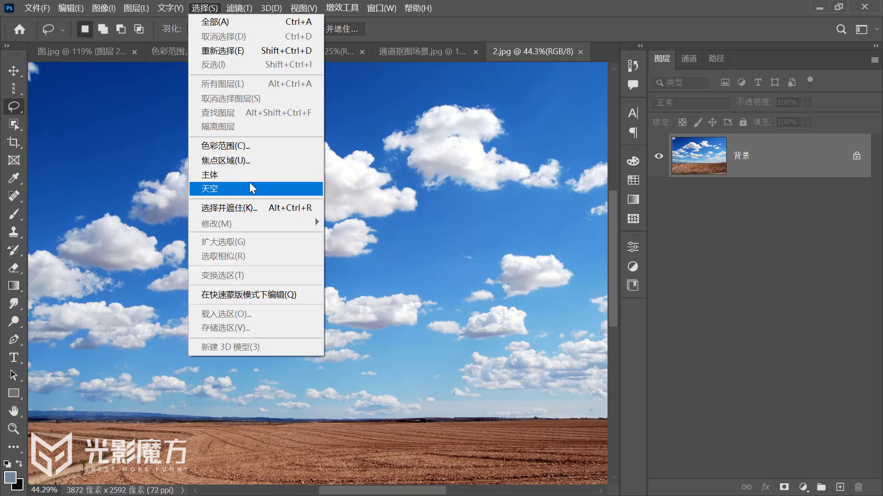
left_click(715, 271)
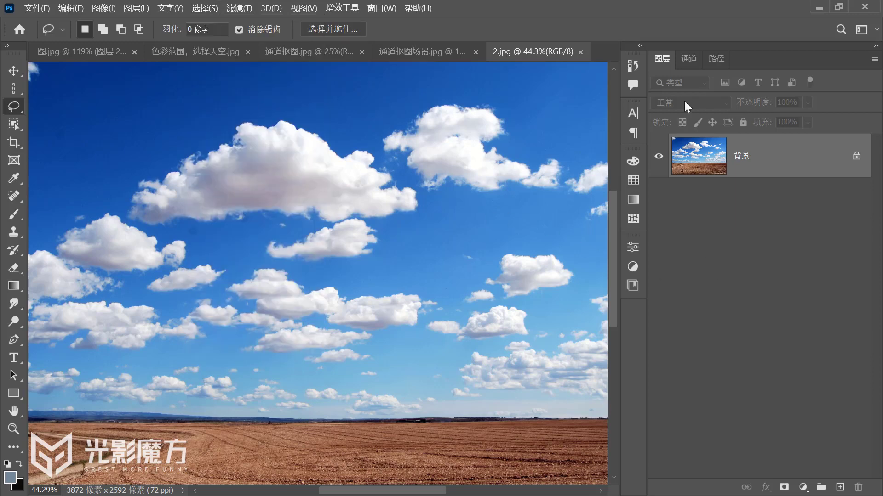
Compare the 红, 绿 and 蓝 channels for cloud and sky contrast, ending on the 红 channel
left_click(684, 59)
left_click(698, 103)
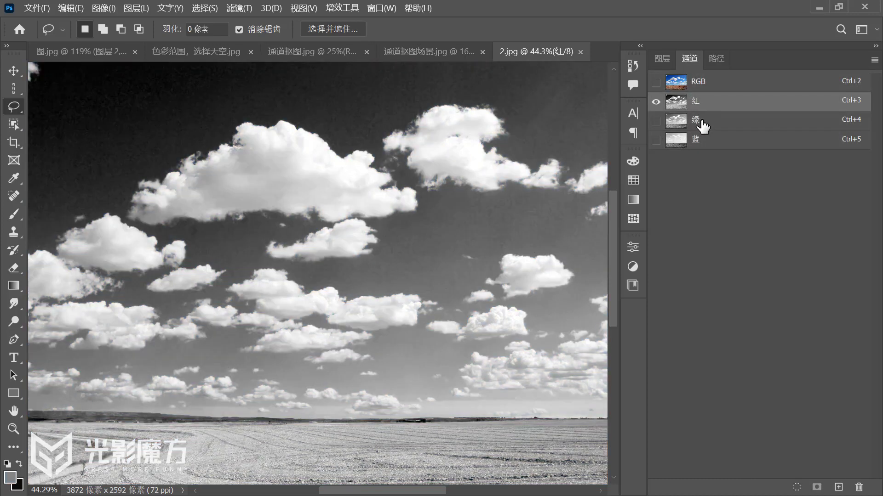
left_click(702, 125)
left_click(708, 146)
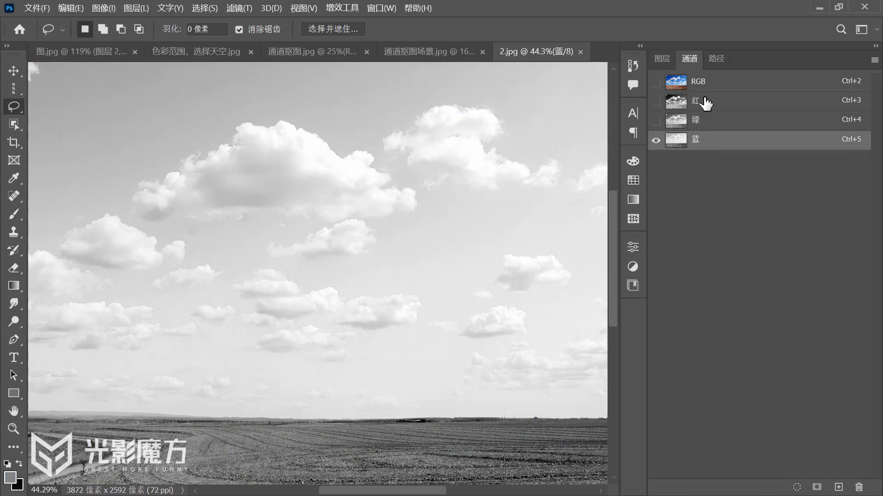
left_click(705, 103)
left_click(708, 124)
left_click(715, 139)
left_click(710, 102)
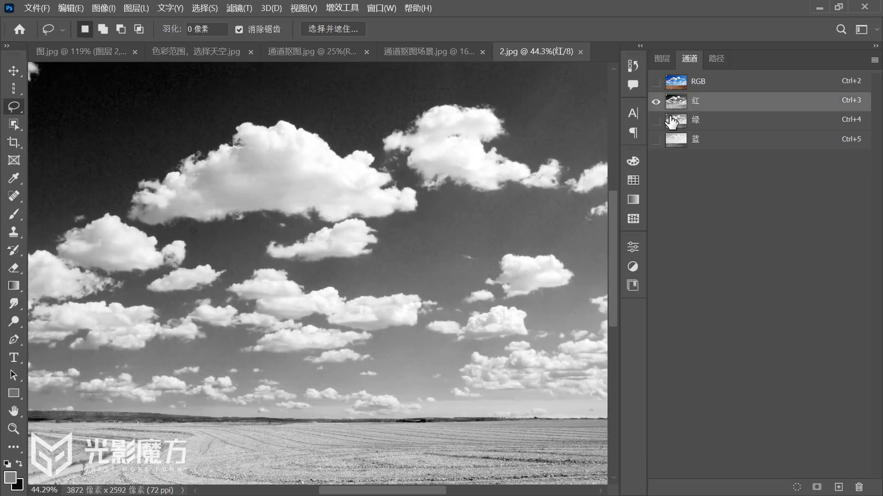
Lasso a small oval area inside the large cloud while viewing the 红 channel
mouse_move(174, 82)
left_mouse_down()
mouse_move(153, 139)
mouse_move(193, 89)
mouse_move(174, 81)
left_mouse_up()
mouse_move(279, 169)
left_mouse_down()
mouse_move(256, 205)
mouse_move(289, 180)
left_mouse_up()
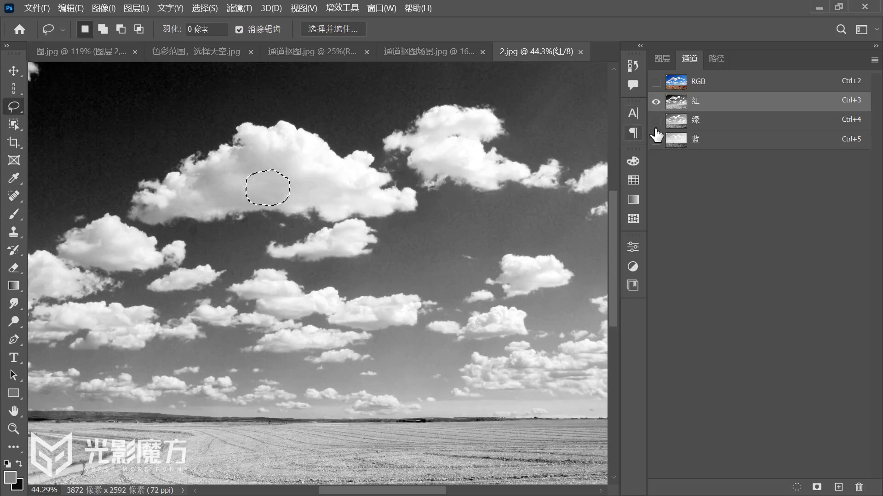
Clear the selection and duplicate the 红 channel in 2.jpg
key("ctrl+d")
left_click_drag(710, 109, 840, 490)
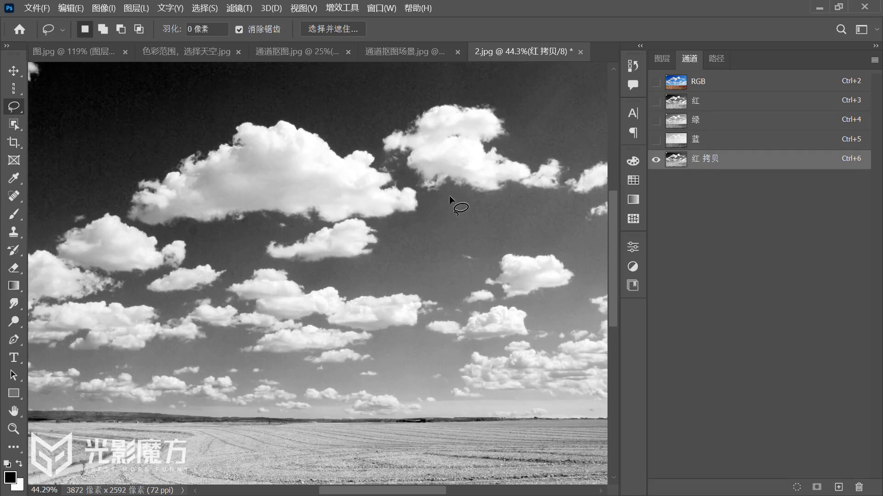
Lasso small sample areas of dark sky and cloud in the 红 拷贝 channel, clearing the selection each time
left_click_drag(147, 93, 173, 89)
key("alt")
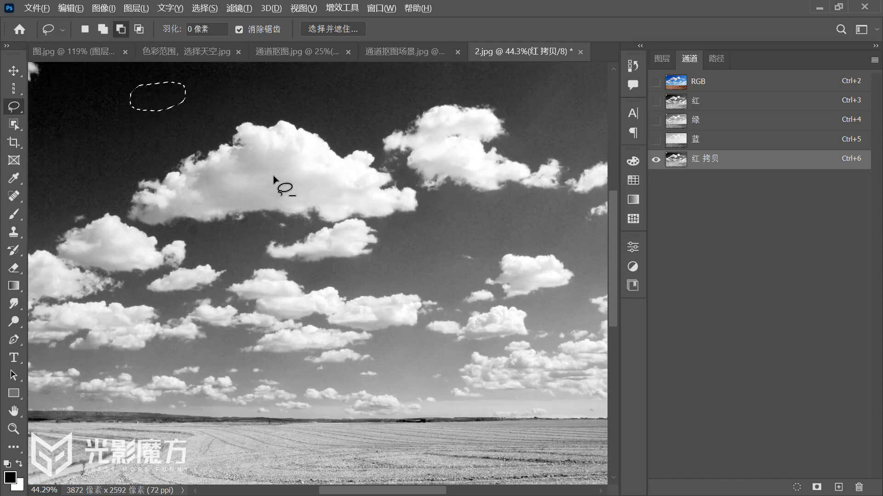
scroll(273, 175, "up", 2)
left_click_drag(298, 174, 299, 175)
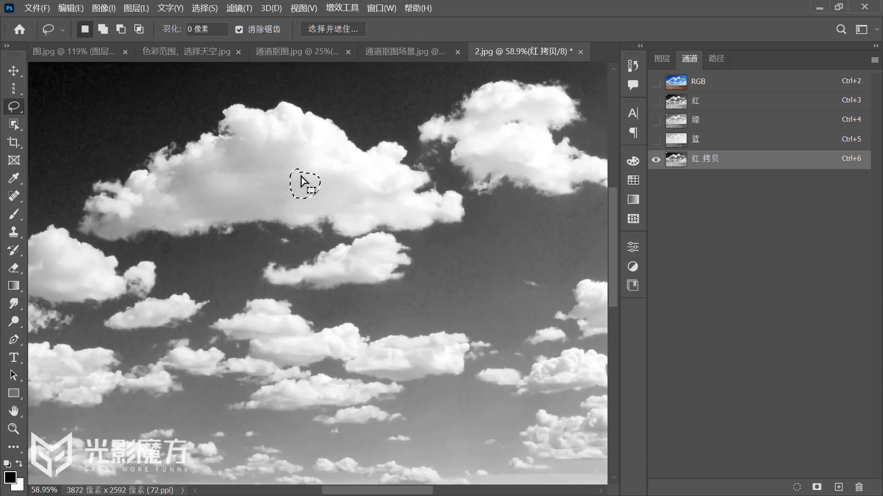
scroll(312, 211, "down", 2)
left_click(454, 244)
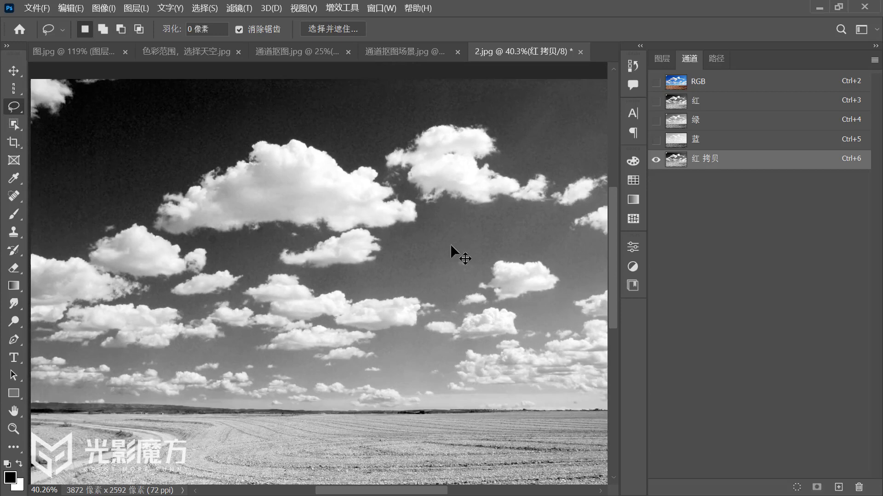
scroll(449, 246, "up", 2)
left_click_drag(431, 232, 437, 220)
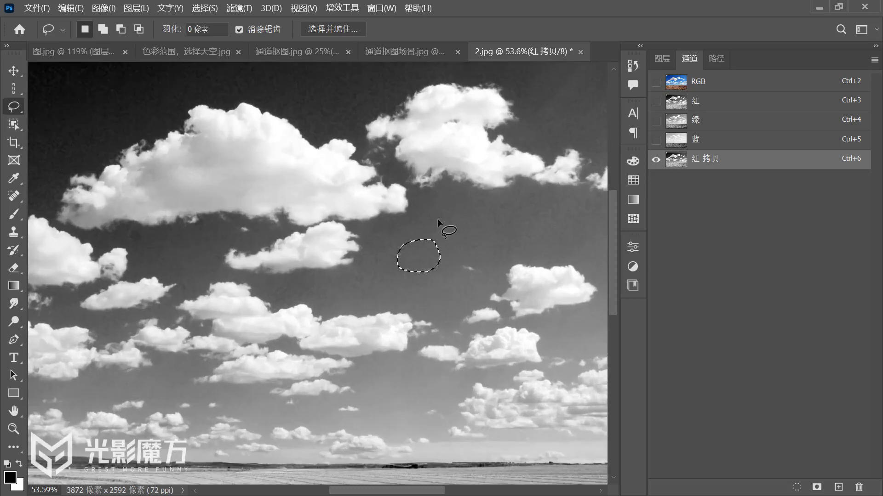
left_click(437, 219)
Apply Levels (色阶) to the 红 拷贝 channel with a black input of 122 and a lowered white input to isolate the clouds
left_click(95, 12)
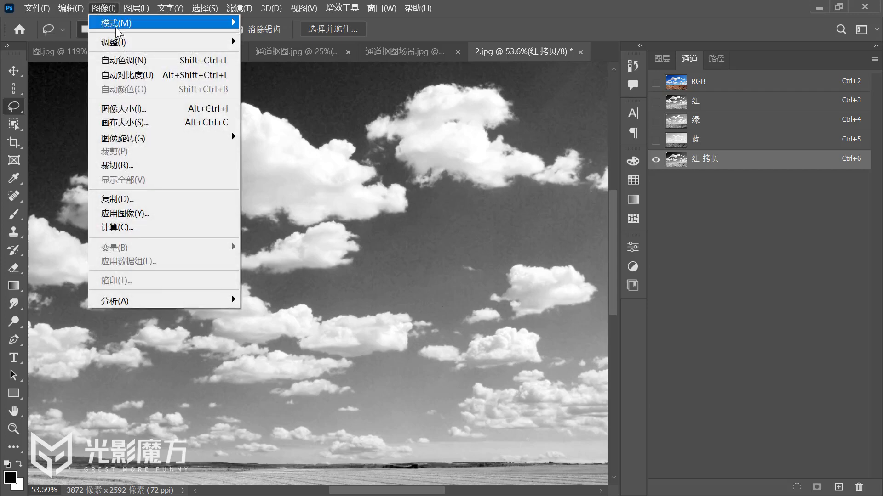
mouse_move(127, 42)
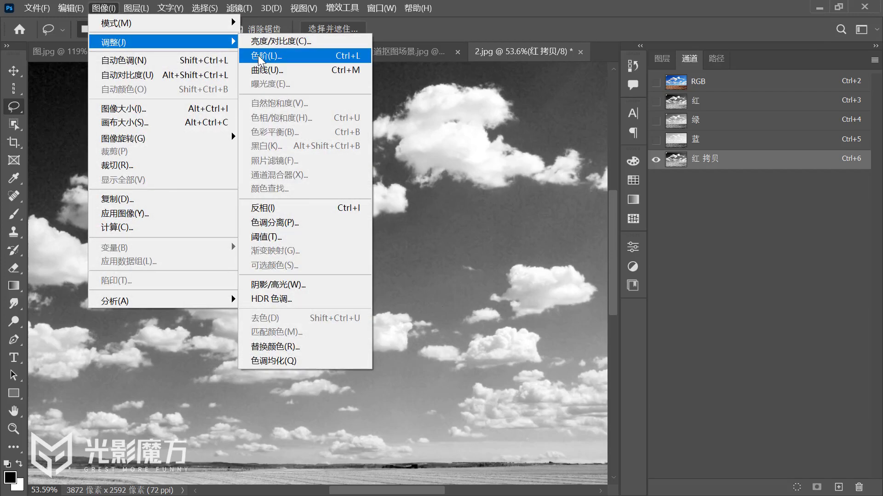
left_click(261, 57)
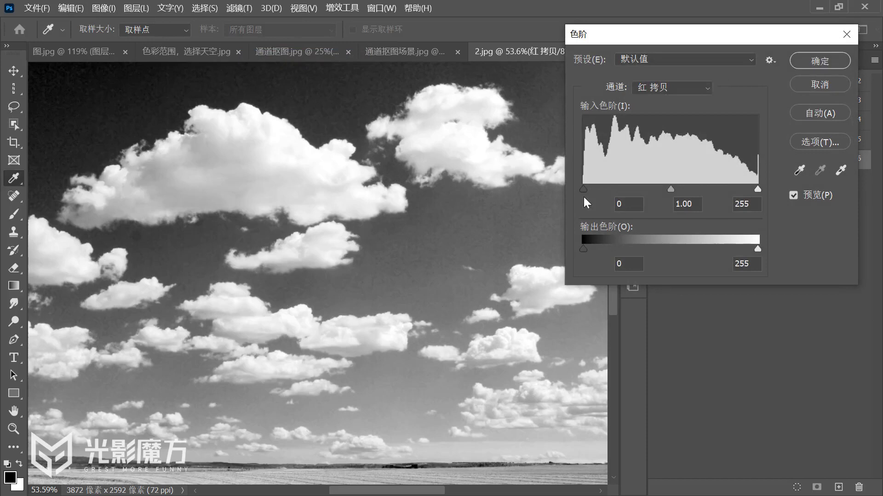
left_click_drag(584, 191, 667, 184)
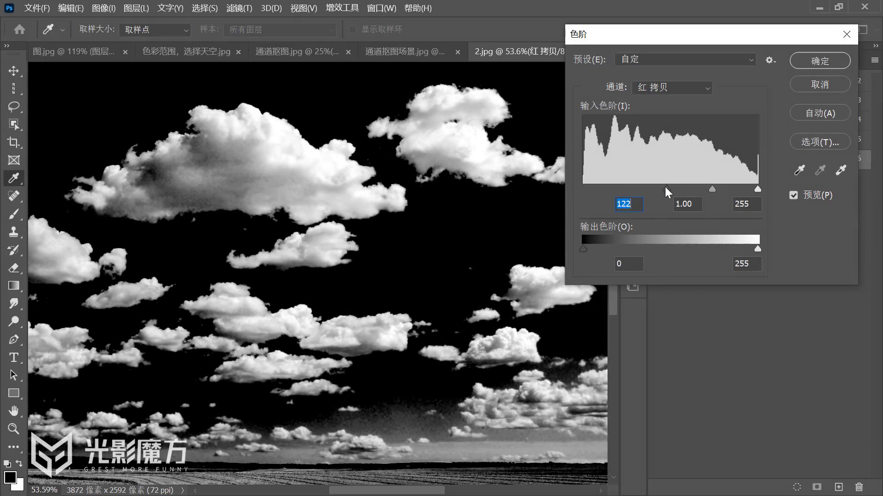
left_click_drag(754, 190, 671, 195)
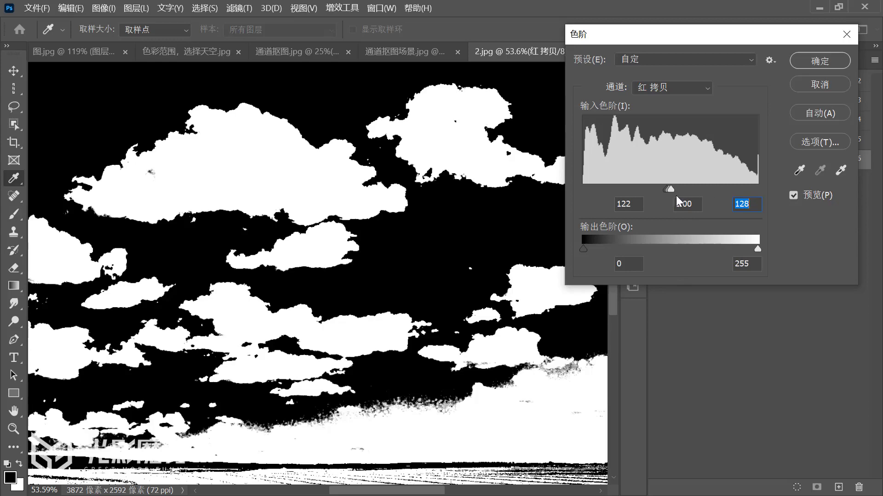
mouse_move(671, 189)
left_mouse_down()
mouse_move(705, 187)
mouse_move(685, 187)
left_mouse_up()
left_click(819, 60)
Load the bright areas of the 红 拷贝 channel as a selection
key("l")
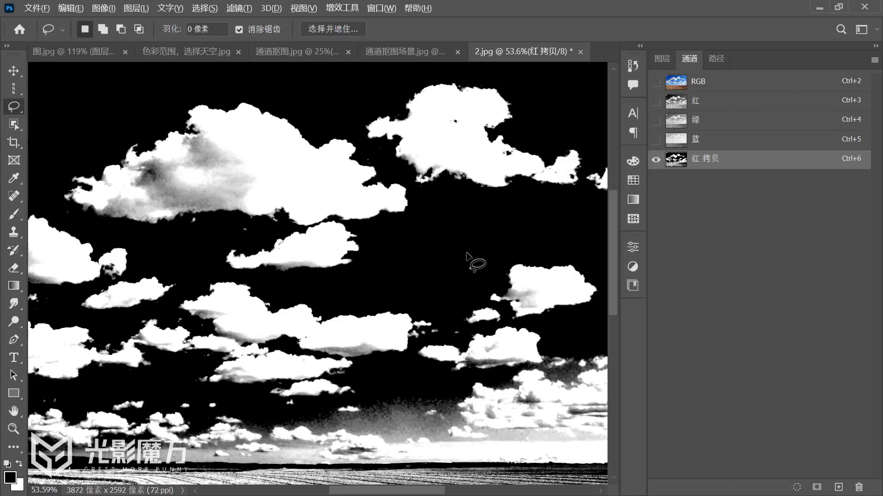
scroll(466, 254, "down", 5)
scroll(467, 255, "up", 2)
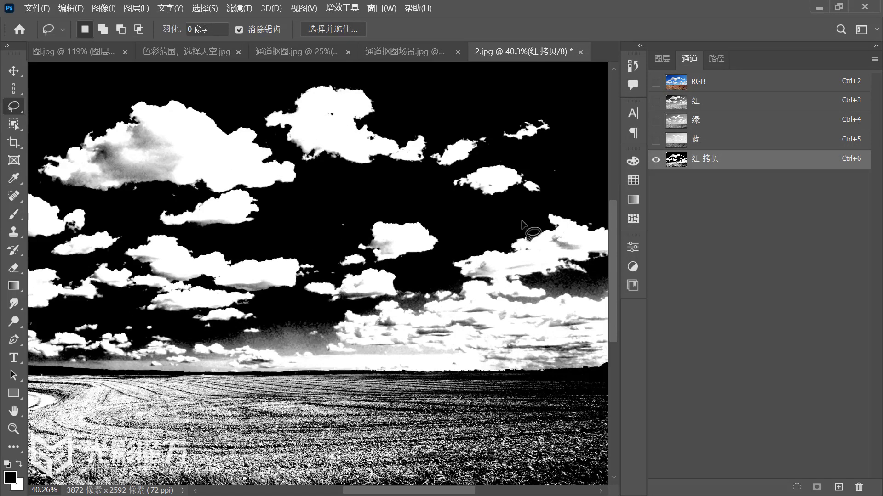
left_click(679, 170, "ctrl")
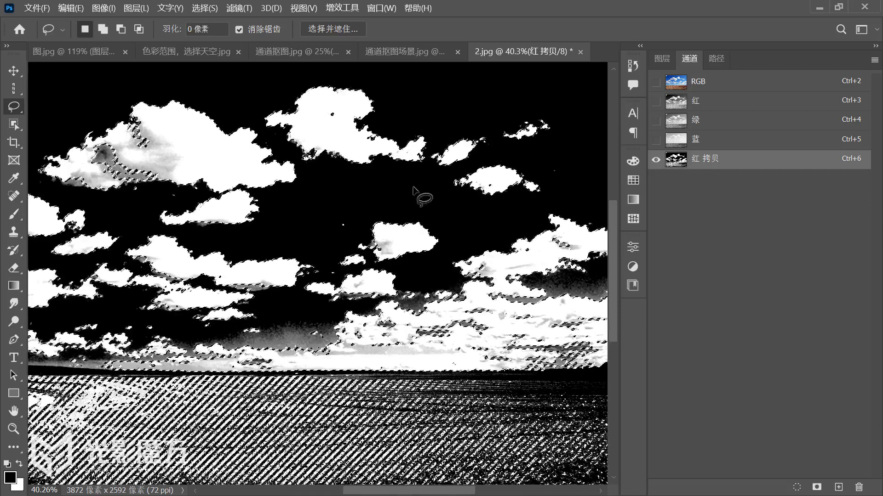
Subtract the field, the low horizon clouds and the lower-right clouds from the selection with the Lasso tool
scroll(345, 217, "down", 3)
right_click(14, 106)
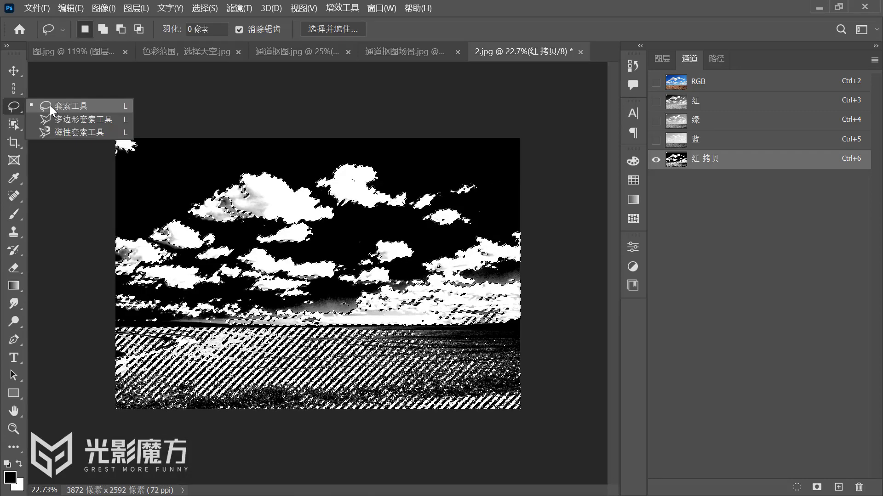
left_click(52, 109)
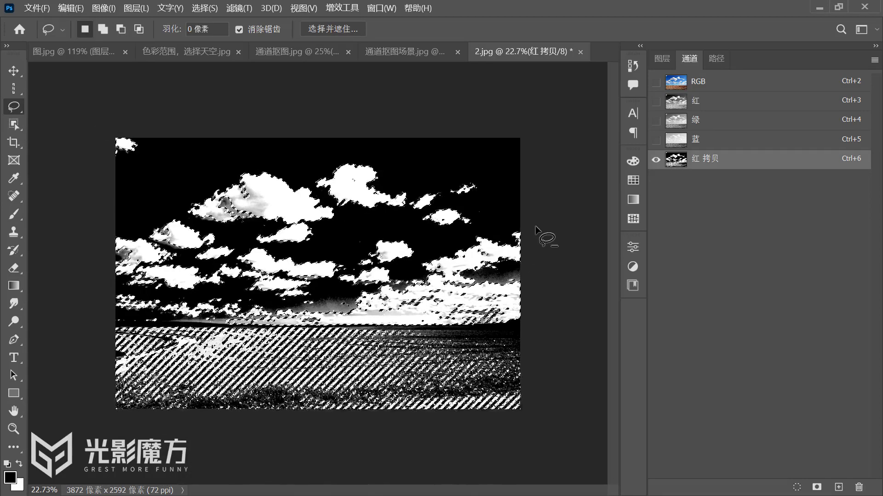
mouse_move(484, 223)
left_mouse_down()
mouse_move(412, 263)
mouse_move(357, 267)
mouse_move(292, 298)
mouse_move(133, 300)
mouse_move(733, 272)
mouse_move(516, 229)
left_mouse_up()
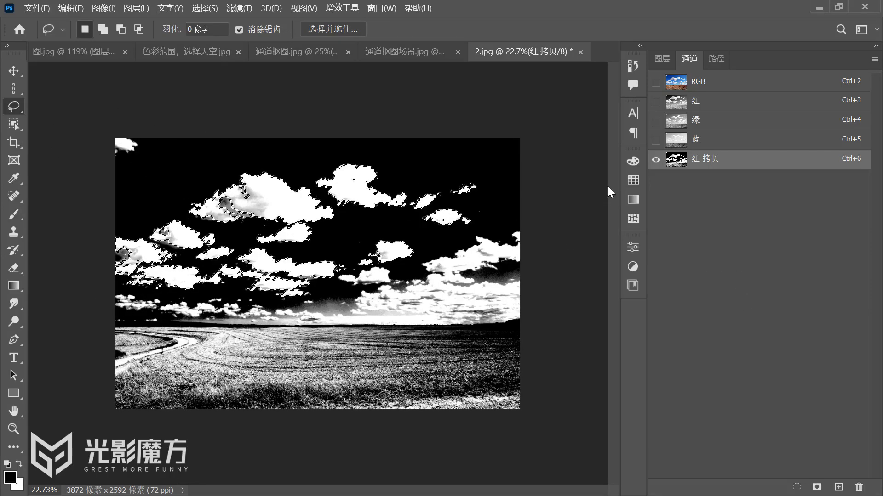
Return to the RGB composite and mask the photo layer with the cloud selection
left_click(696, 85)
left_click(664, 59)
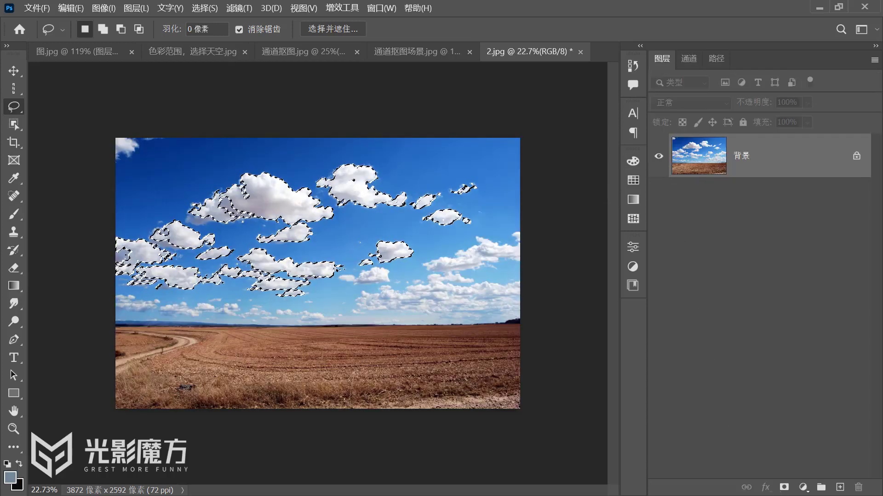
left_click(783, 488)
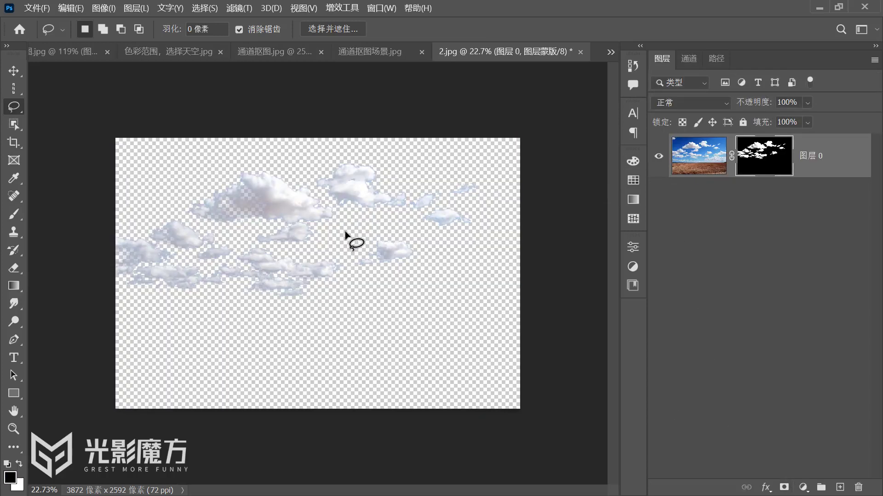
Move the masked clouds from 2.jpg into 图.jpg, placing them above 图层 1
key("v")
mouse_move(305, 201)
left_mouse_down()
mouse_move(321, 189)
mouse_move(326, 201)
mouse_move(37, 60)
mouse_move(53, 51)
mouse_move(288, 198)
left_mouse_up()
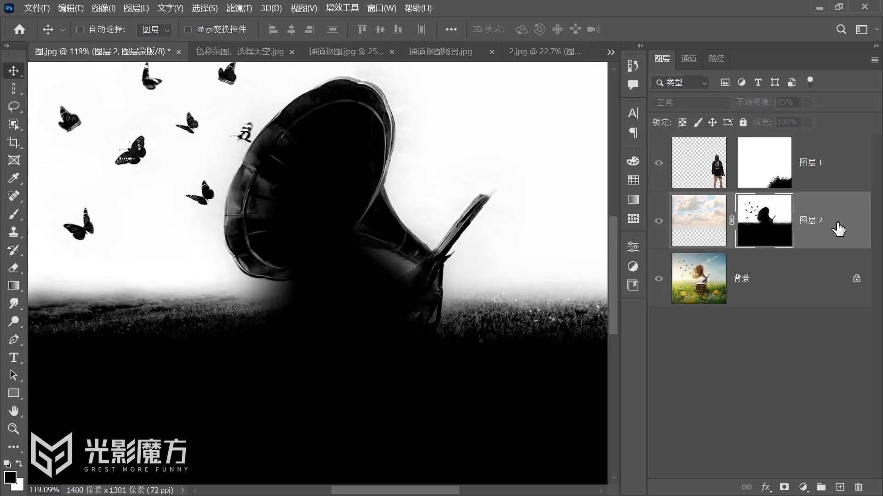
scroll(473, 227, "down", 5)
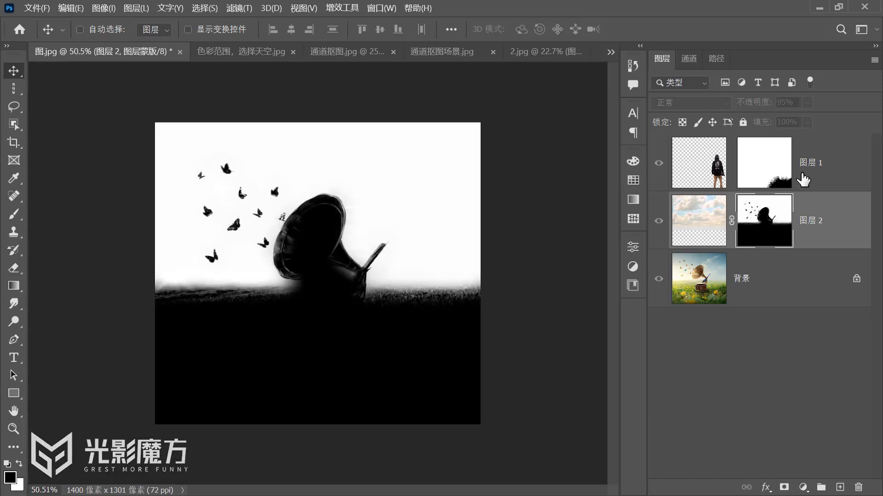
left_click(717, 179)
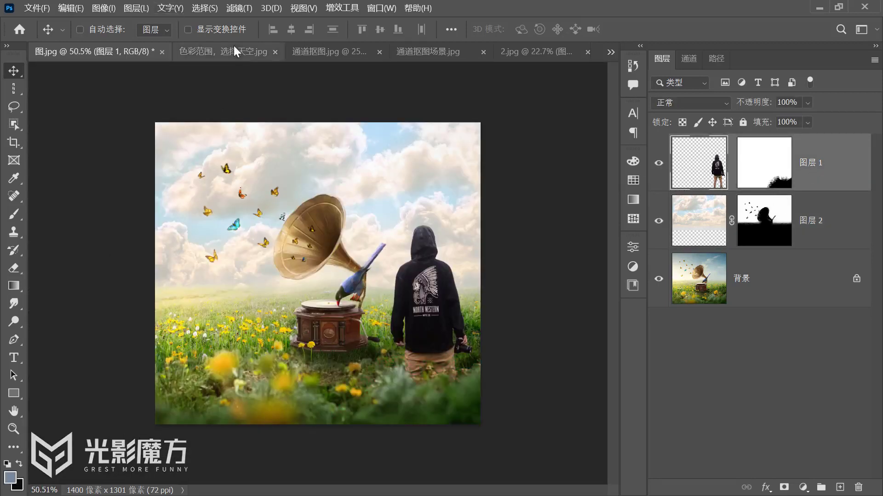
left_click(527, 59)
left_click_drag(307, 179, 335, 336)
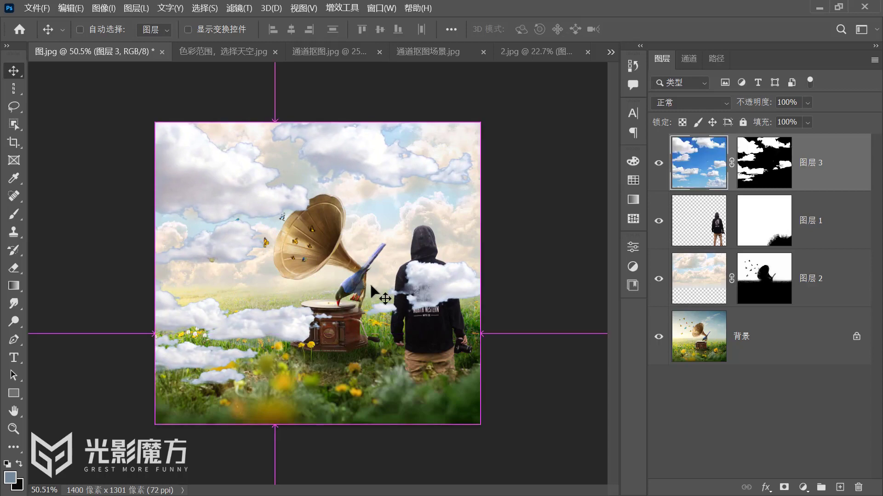
Scale up the cloud layer 图层 3 proportionally with Free Transform
key("ctrl+t")
scroll(504, 158, "down", 3)
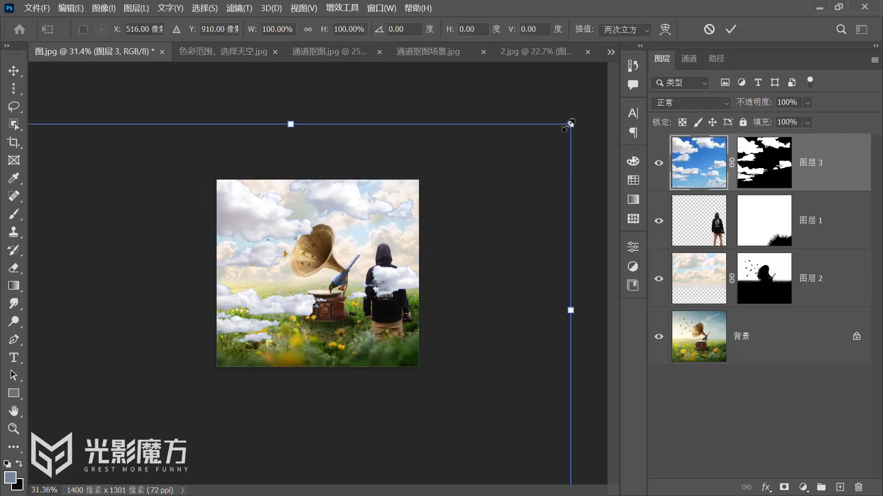
left_click_drag(570, 123, 621, 95)
key("Return")
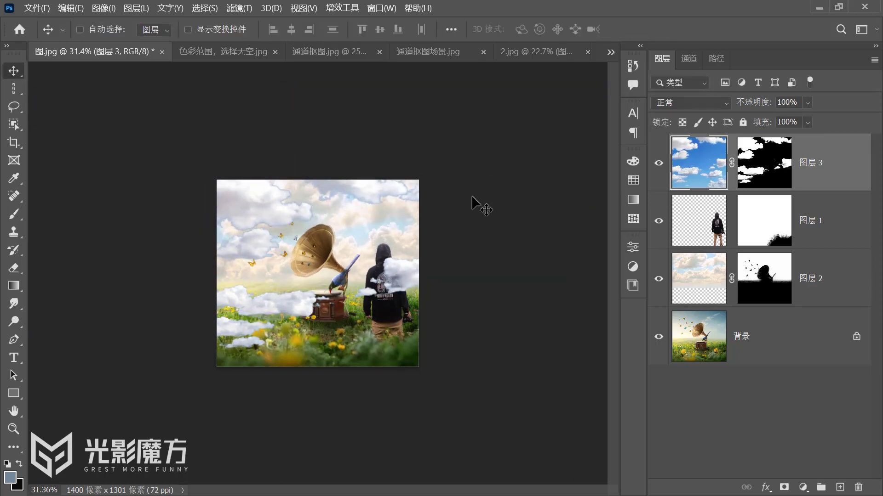
Try the 滤色 blend mode on 图层 3 while moving the clouds around the scene
left_click(698, 108)
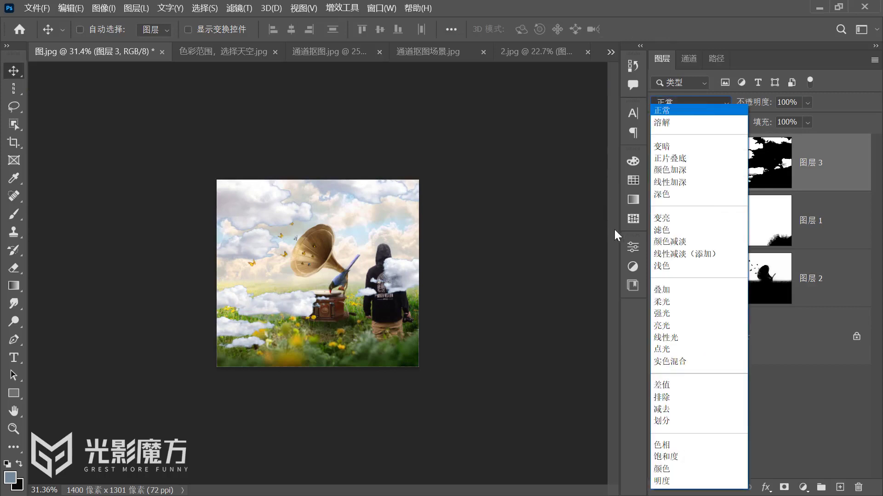
left_click(662, 229)
left_click_drag(350, 282, 286, 395)
left_click_drag(379, 340, 332, 268)
scroll(332, 268, "up", 5)
left_click_drag(369, 210, 510, 236)
left_click_drag(363, 265, 423, 270)
Apply the layer mask of 图层 3 permanently to the layer
left_click(766, 162)
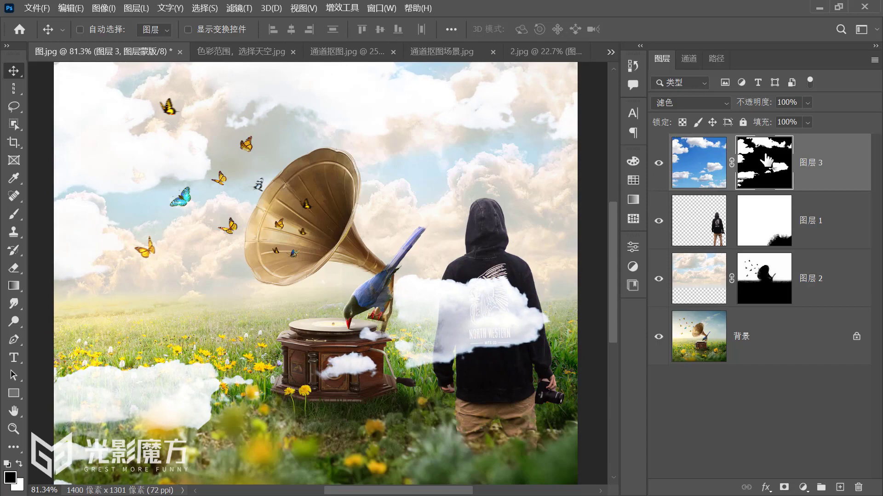
right_click(766, 162)
left_click(780, 191)
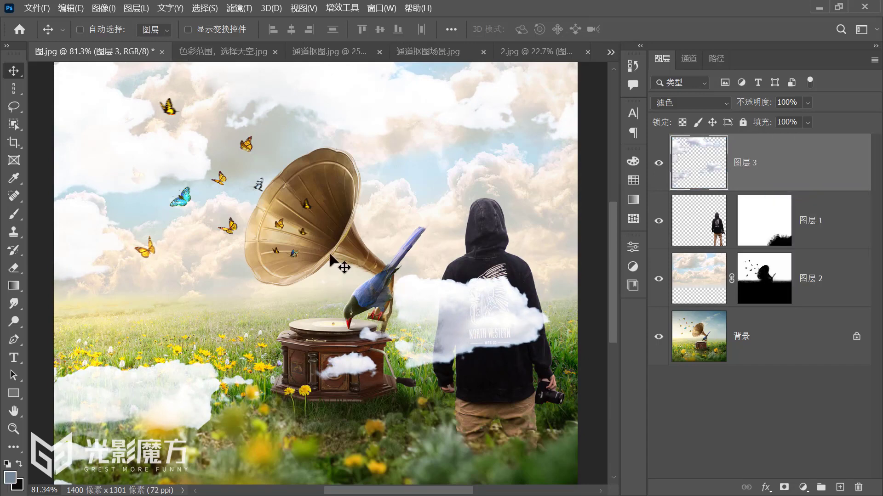
Shift the clouds of 图层 3 slightly and set the layer's blend mode to 正常
left_click_drag(338, 264, 377, 243)
left_click(665, 103)
left_click(665, 111)
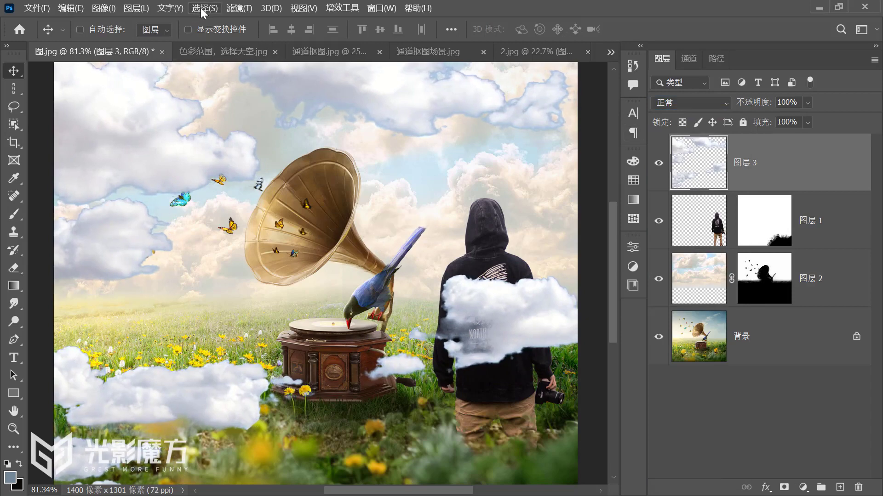
Blur the clouds of 图层 3 with Gaussian Blur (高斯模糊) at a radius of 9.6 pixels
left_click(238, 7)
mouse_move(272, 198)
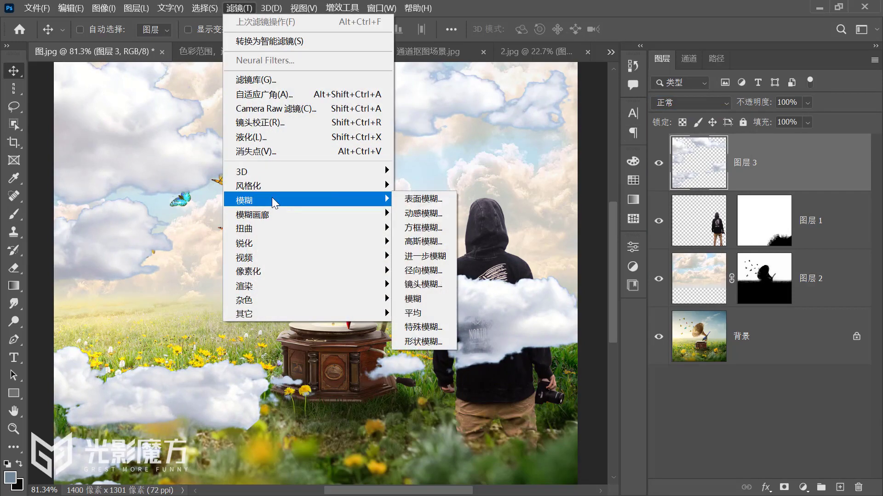
left_click(405, 241)
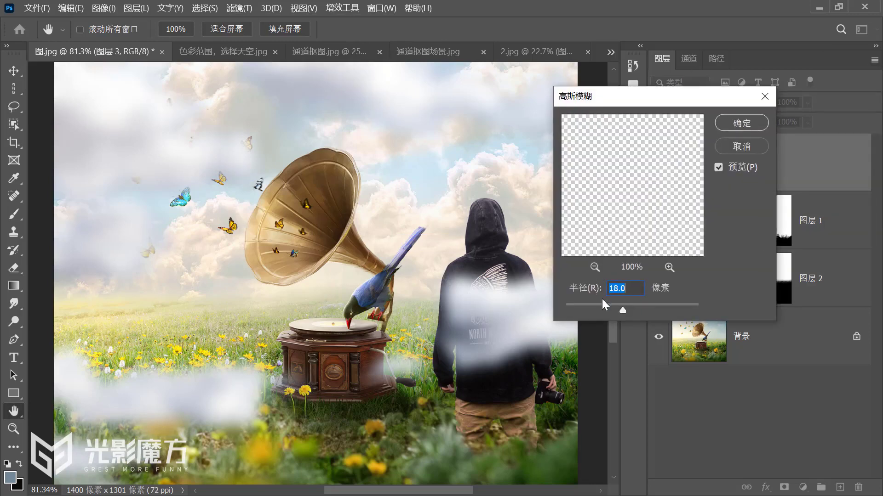
left_click_drag(603, 305, 617, 304)
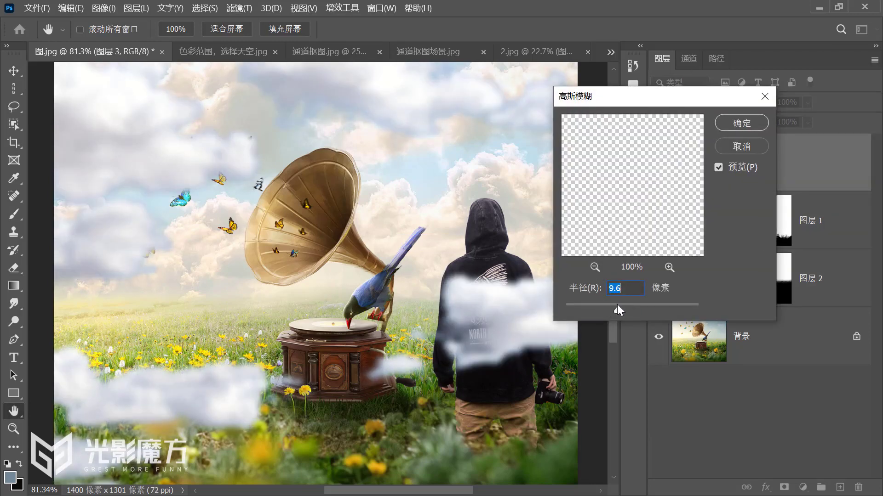
left_click(726, 122)
Enlarge the blurred clouds of 图层 3 to 202.26% and reposition them over the scene with Free Transform
scroll(382, 285, "down", 3)
key("ctrl+t")
scroll(349, 257, "down", 3)
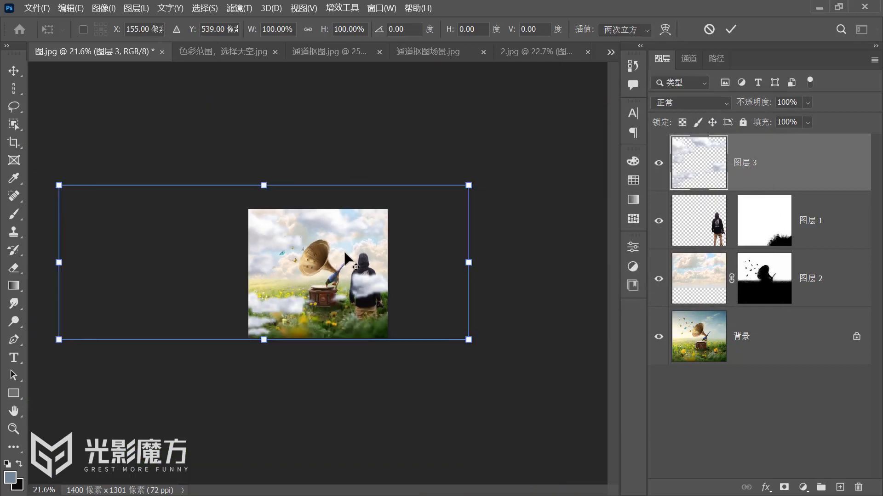
left_click_drag(455, 192, 539, 161)
left_click_drag(298, 225, 428, 228)
left_click_drag(121, 166, 21, 124)
left_click_drag(266, 224, 320, 228)
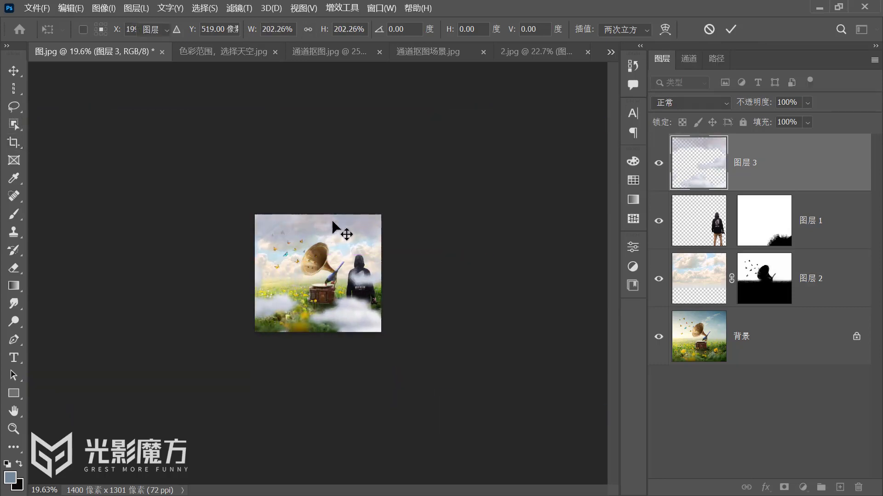
key("Return")
Move the enlarged clouds over the scene and reapply the last Gaussian Blur filter to them
key("ctrl+plus")
key("ctrl+plus")
key("ctrl+plus")
left_click_drag(416, 236, 451, 285)
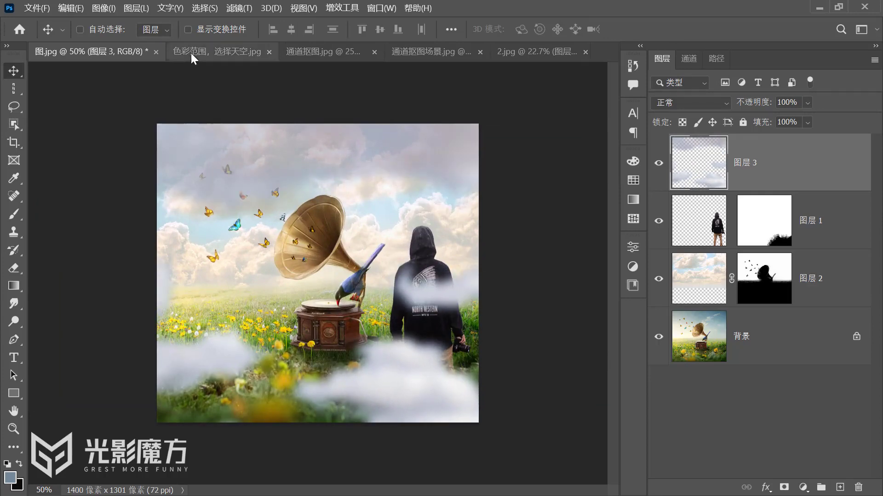
left_click(239, 7)
left_click(250, 18)
Nudge the blurred clouds into place and duplicate 图层 3
left_click_drag(382, 255, 426, 238)
key("ctrl")
key("ctrl+j")
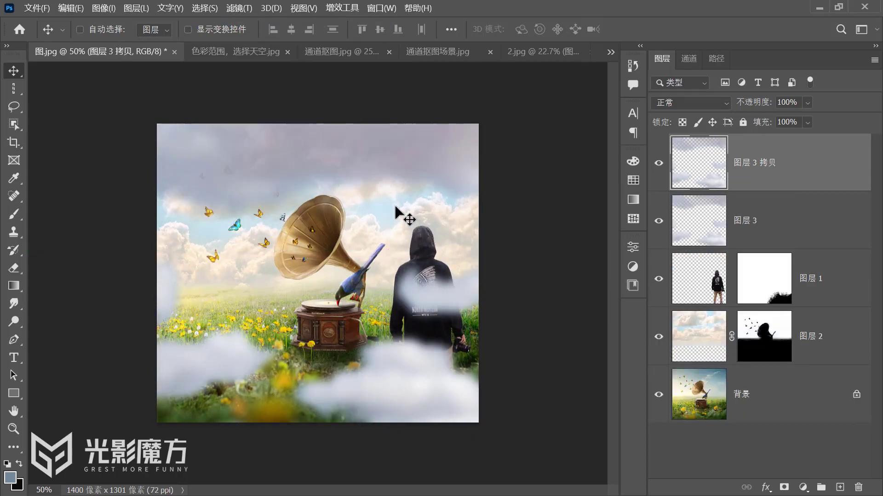
Compare the scene with and without the two cloud layers by toggling their visibility, leaving both shown
left_click_drag(661, 169, 662, 245)
left_click(658, 220)
left_click(659, 221)
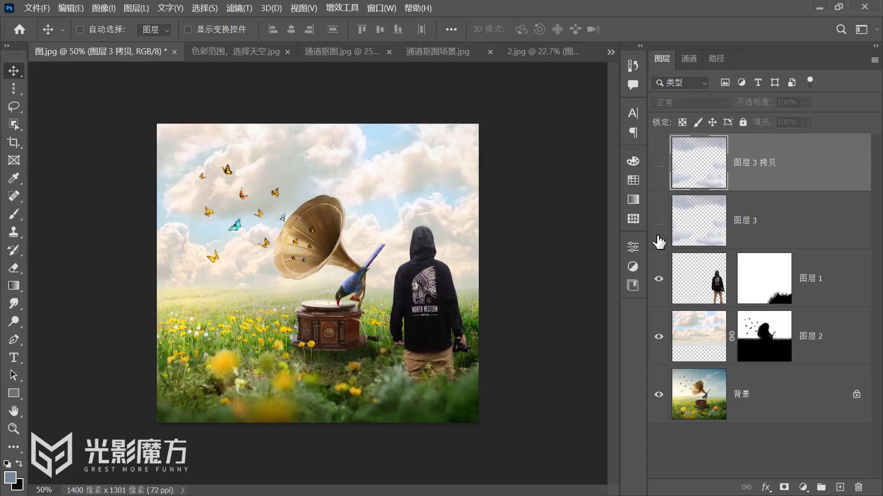
left_click(659, 221)
left_click(659, 162)
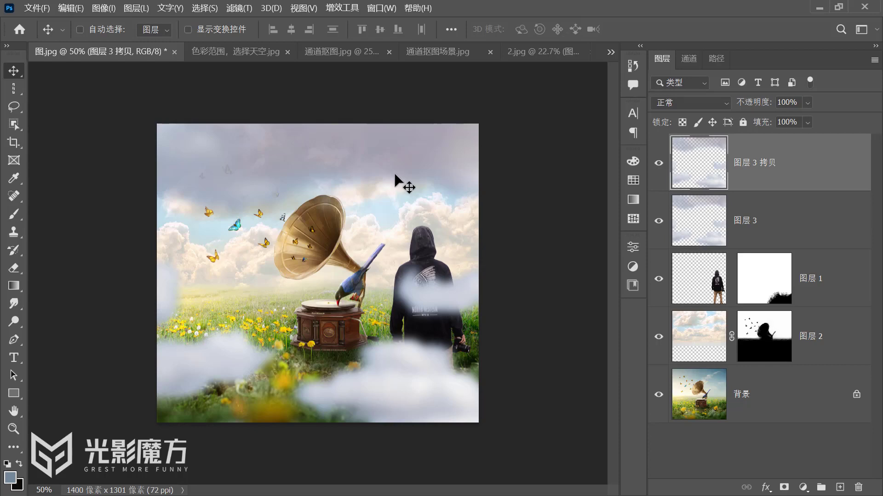
left_click(199, 8)
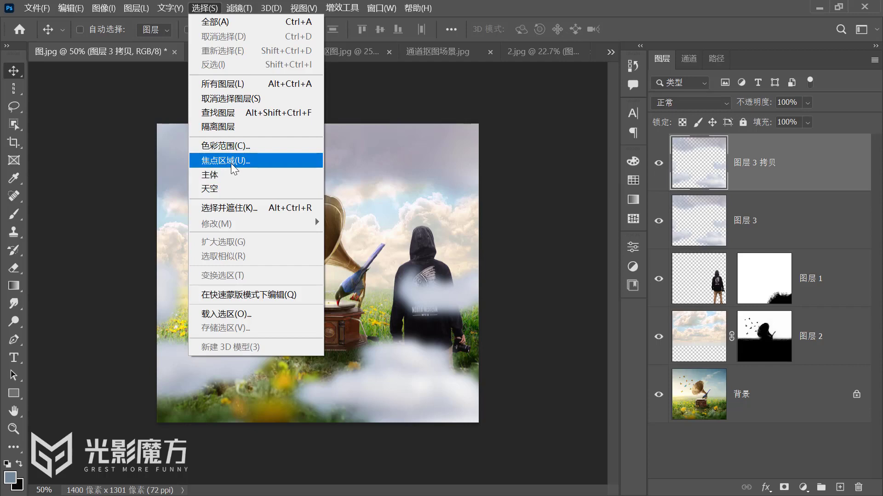